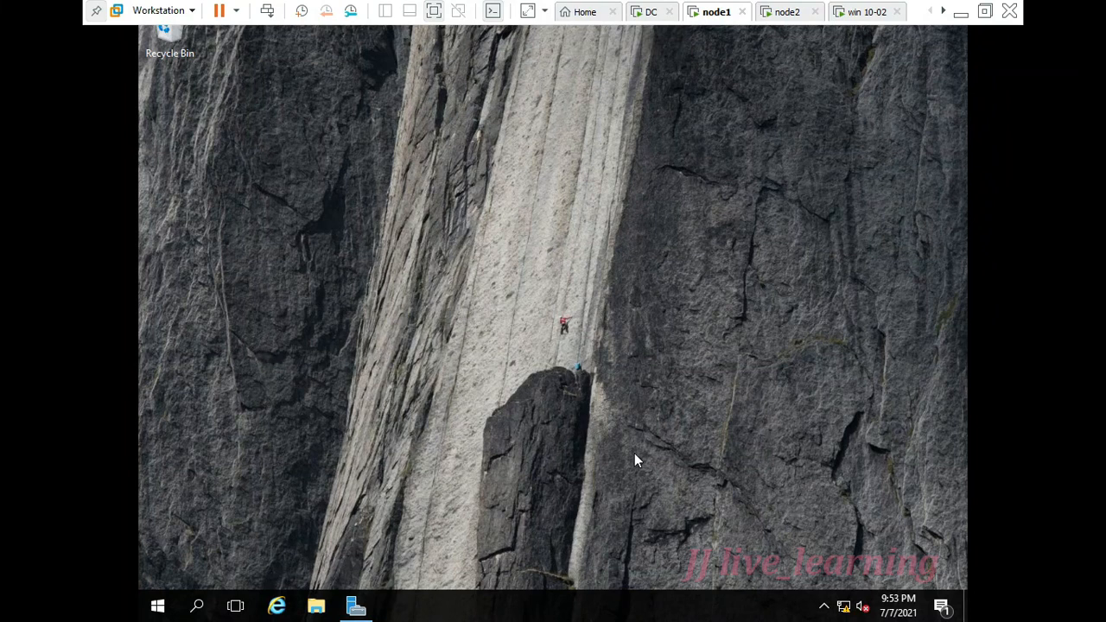
Launch Server Manager on the node1 machine by running servermanager.
{"action": "key", "text": "super+r"}
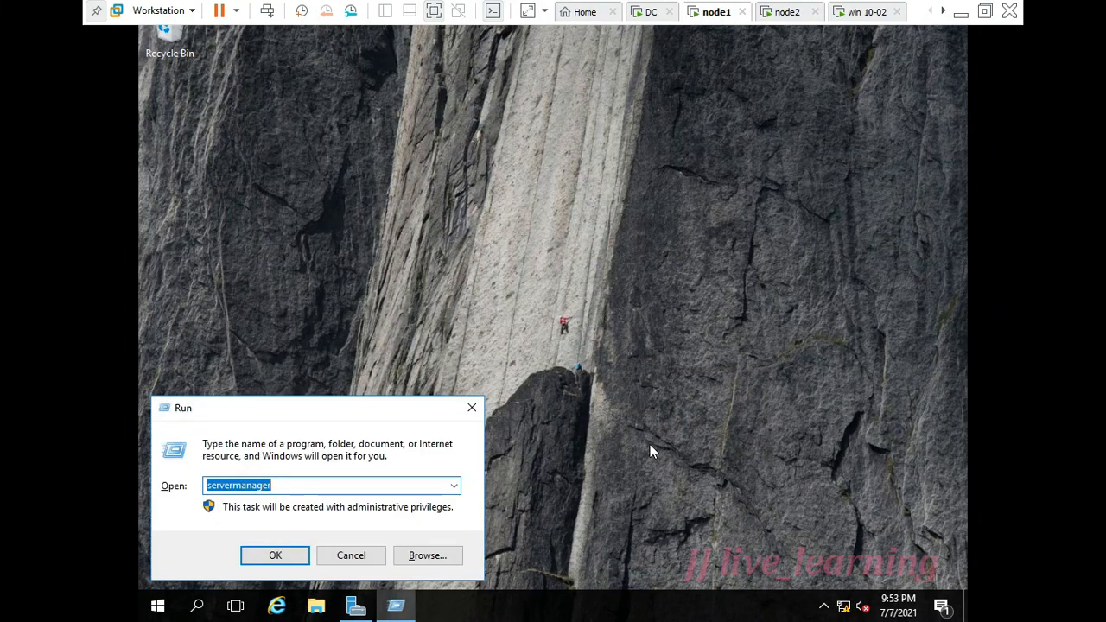
{"action": "type", "text": "ser"}
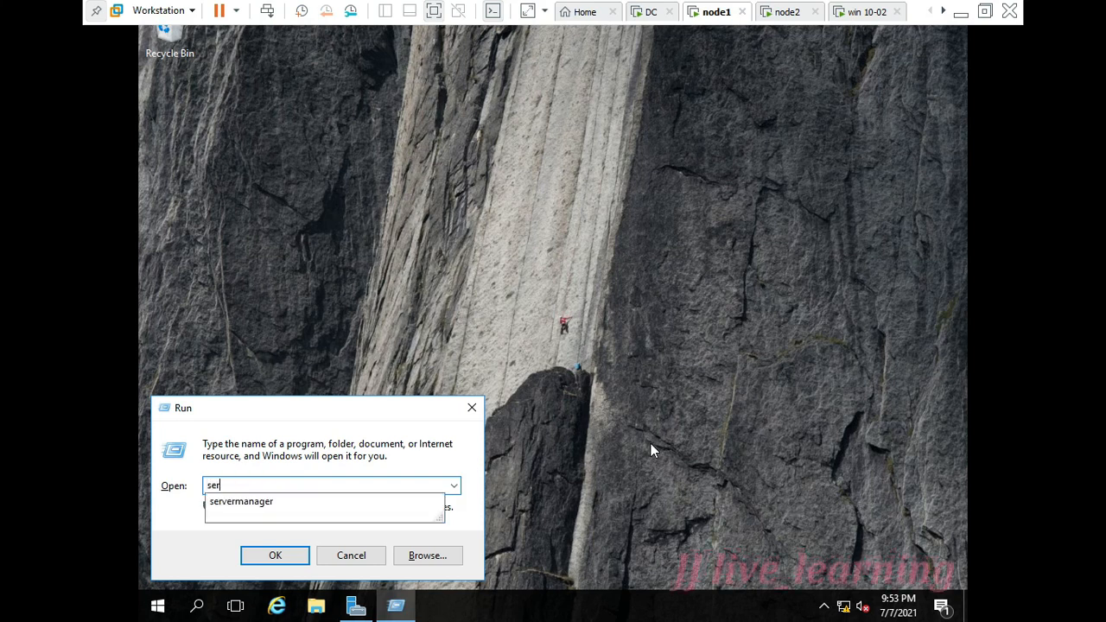
{"action": "key", "text": "Down"}
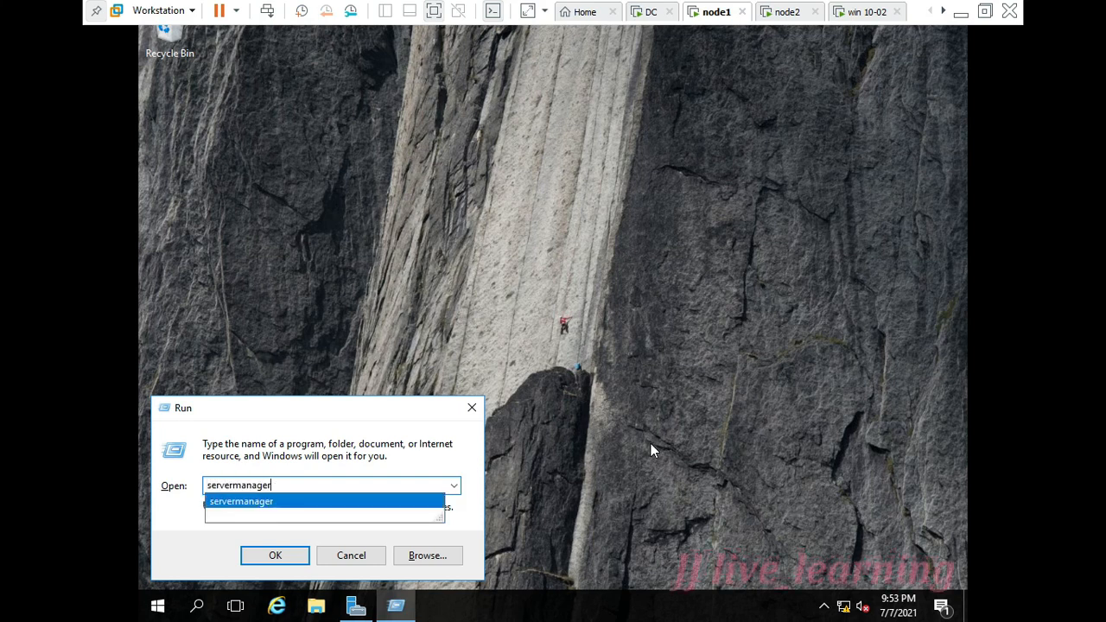
{"action": "key", "text": "Return"}
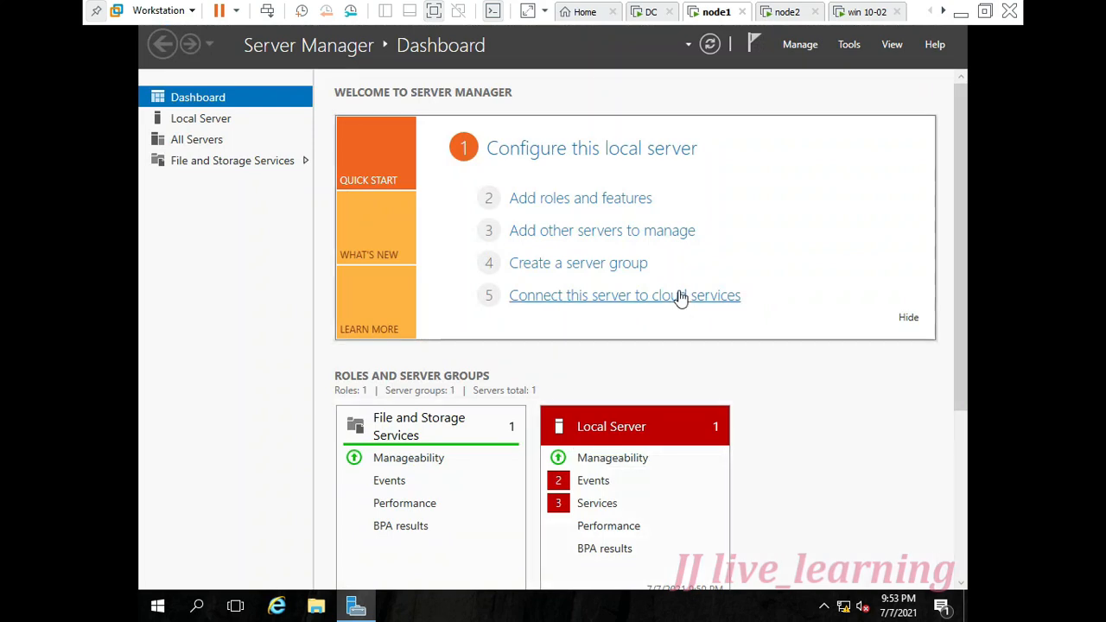
Start adding roles and features on node1 with a role-based or feature-based installation, keeping node1.sun.com as the destination server.
{"action": "left_click", "coordinate": [798, 48]}
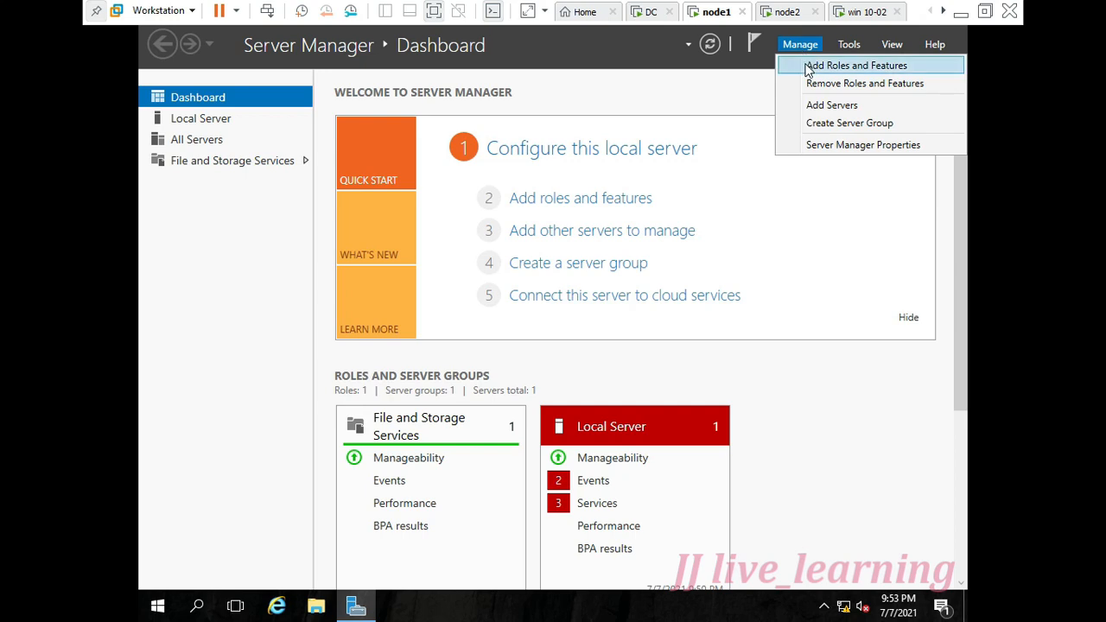
{"action": "left_click", "coordinate": [807, 68]}
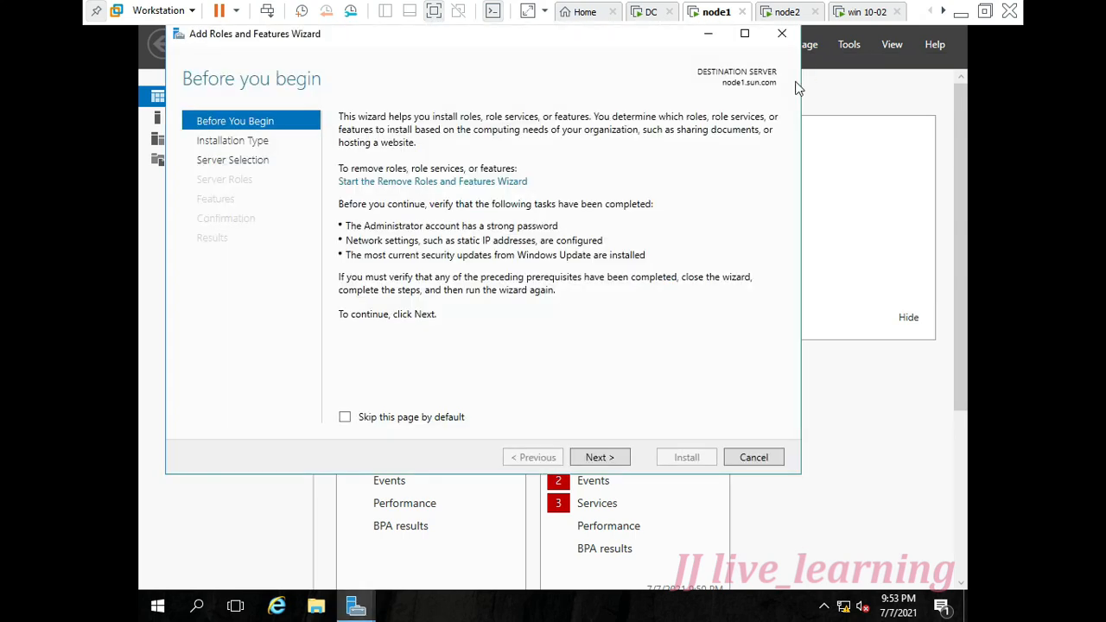
{"action": "left_click", "coordinate": [599, 459]}
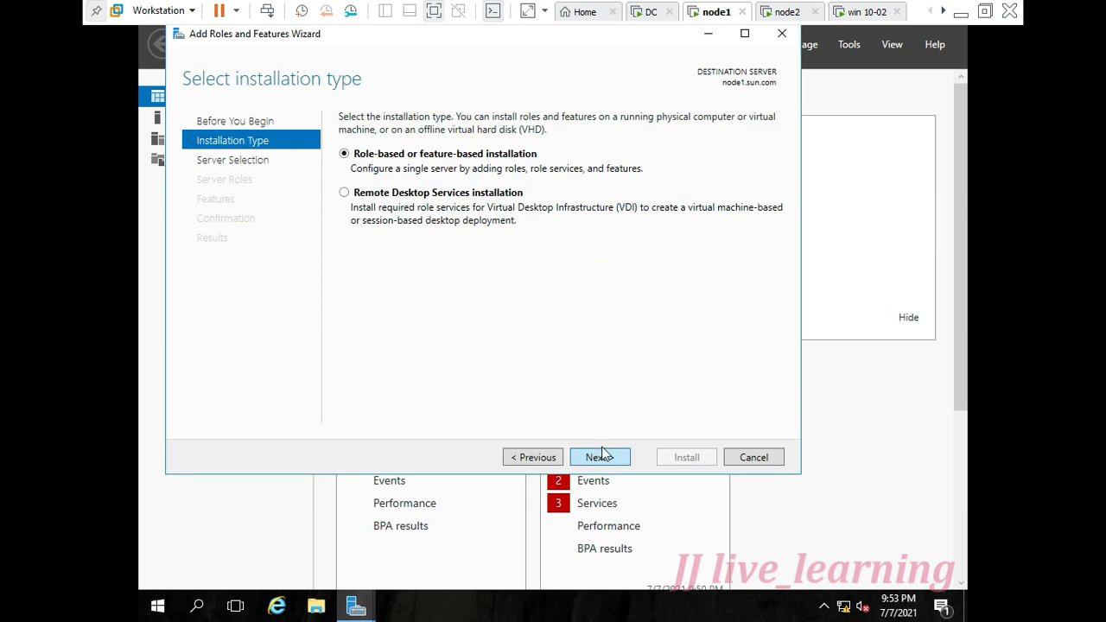
{"action": "left_click", "coordinate": [602, 456]}
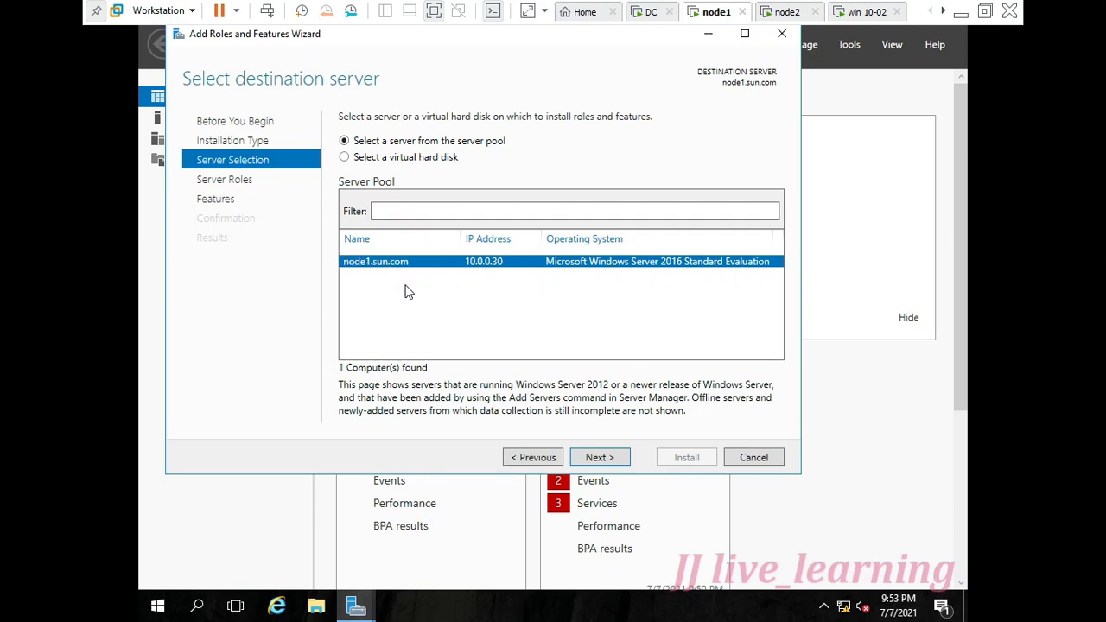
{"action": "left_click", "coordinate": [598, 458]}
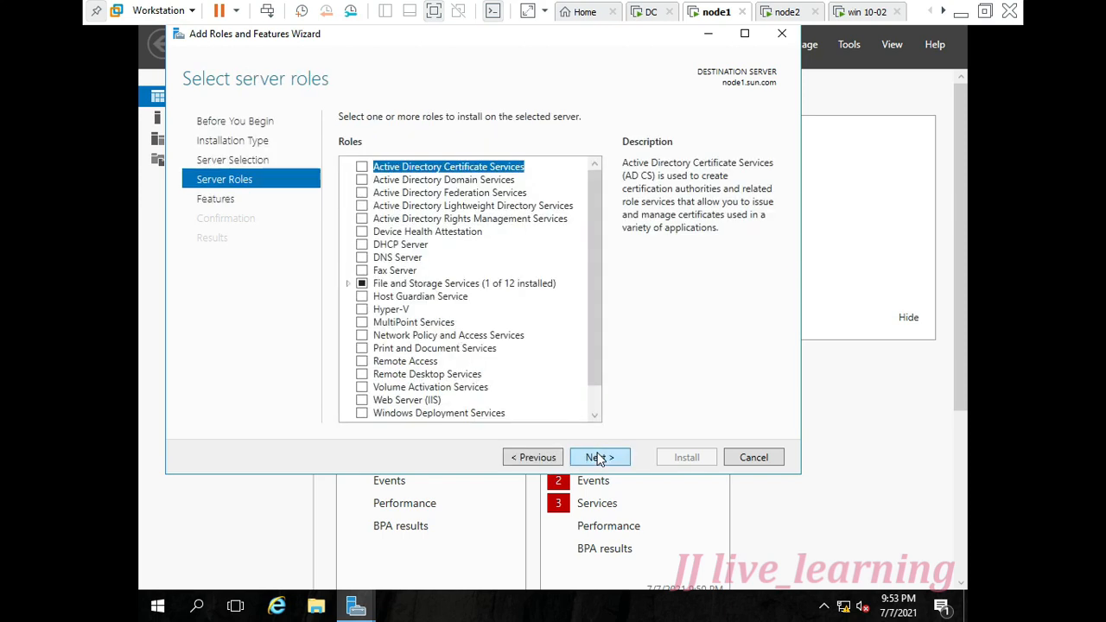
Select the DFS Namespaces role service with its required features and DFS Replication under File and iSCSI Services for node1.
{"action": "left_click", "coordinate": [347, 284]}
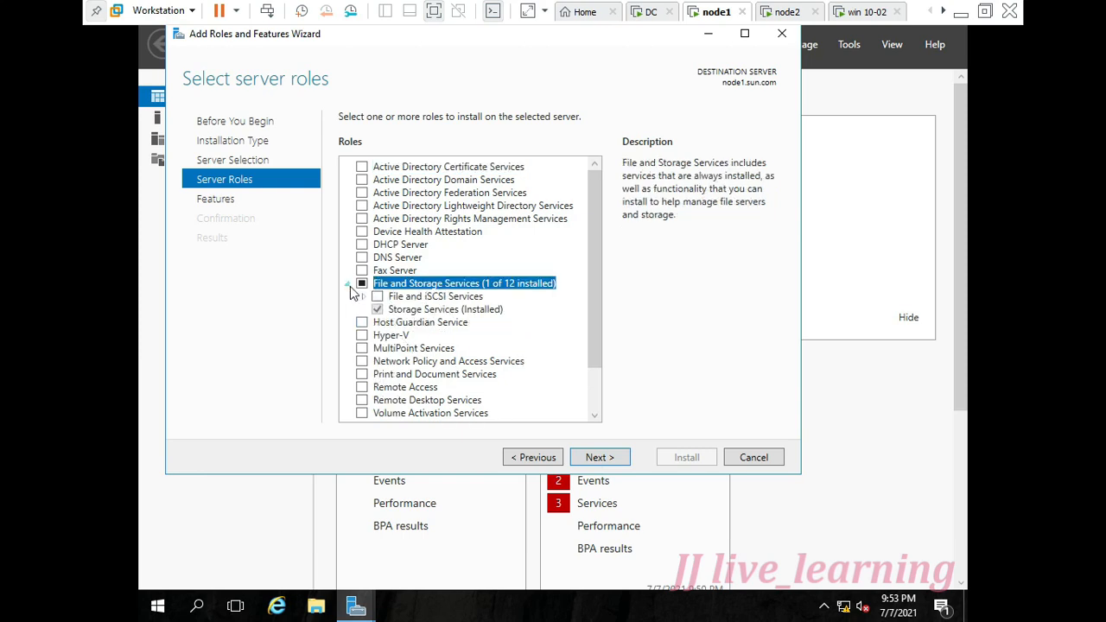
{"action": "left_click", "coordinate": [362, 297]}
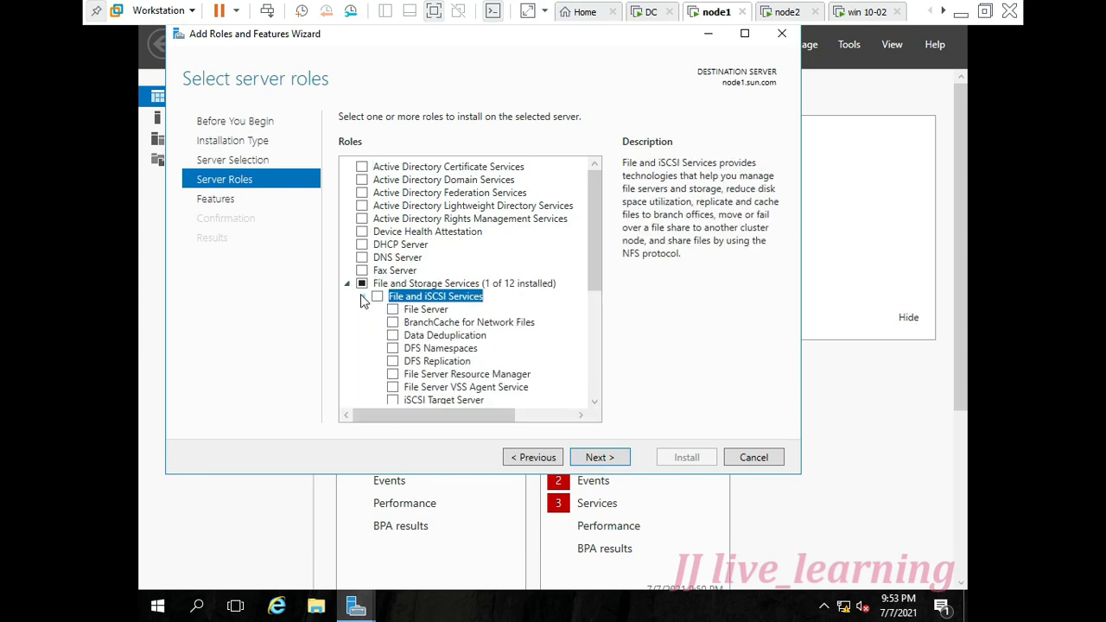
{"action": "left_click", "coordinate": [392, 347]}
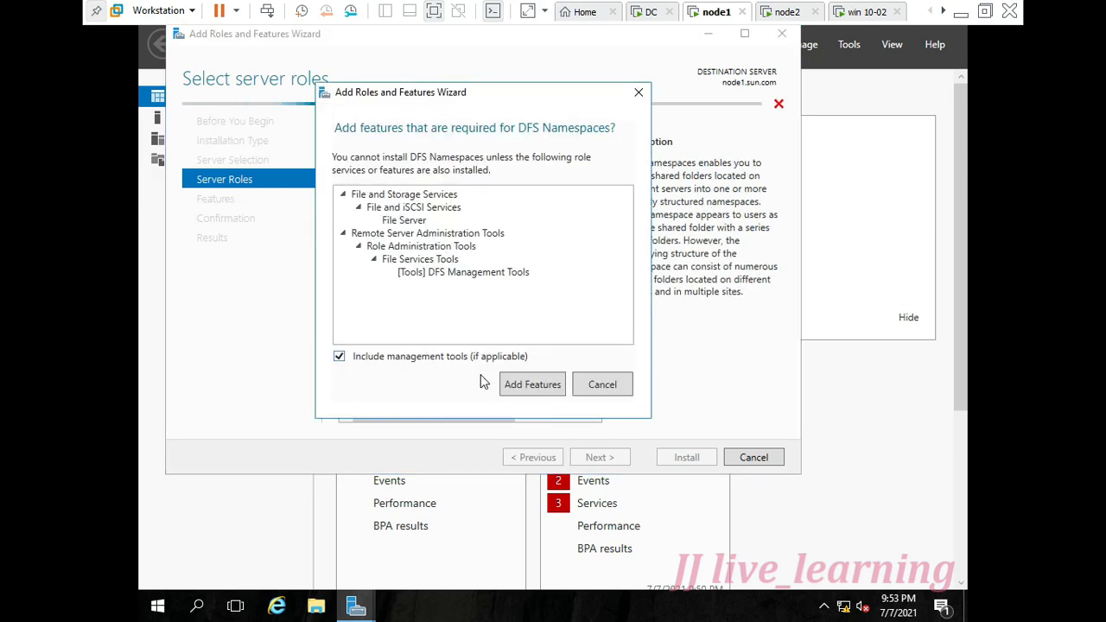
{"action": "left_click", "coordinate": [519, 387]}
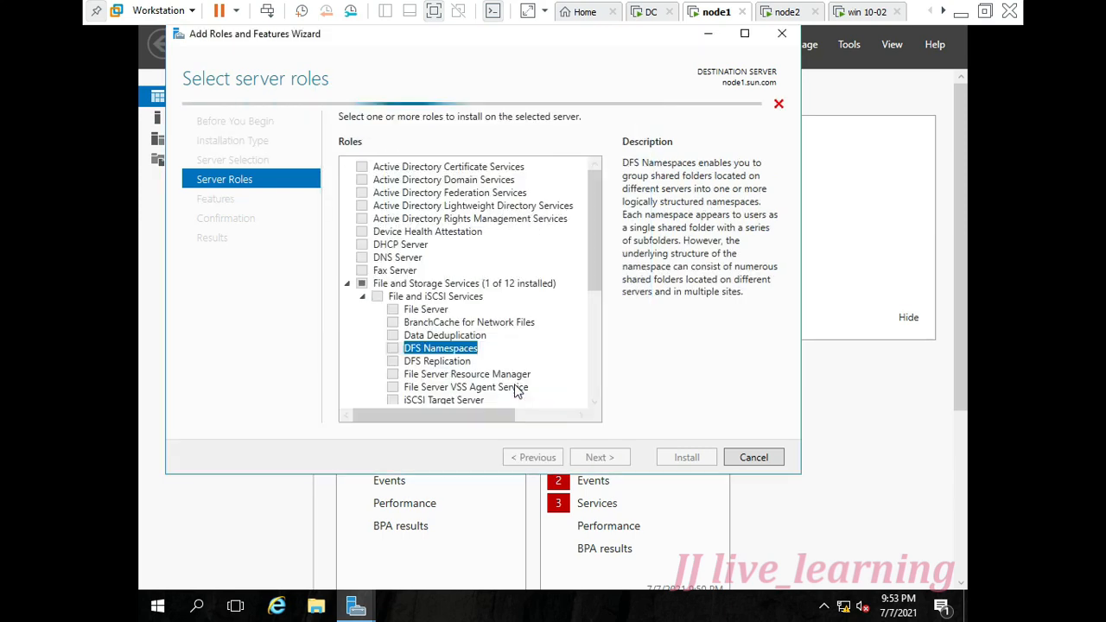
{"action": "left_click", "coordinate": [393, 361]}
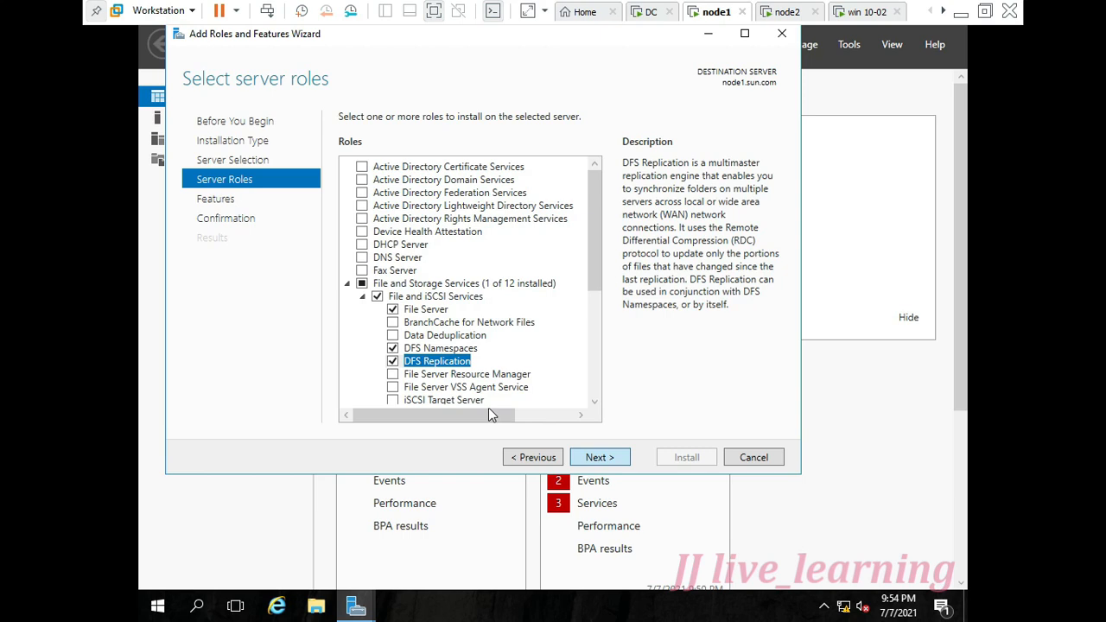
Install the selected DFS role services on node1 without extra features, and close the wizard once the installation ends.
{"action": "left_click", "coordinate": [602, 458]}
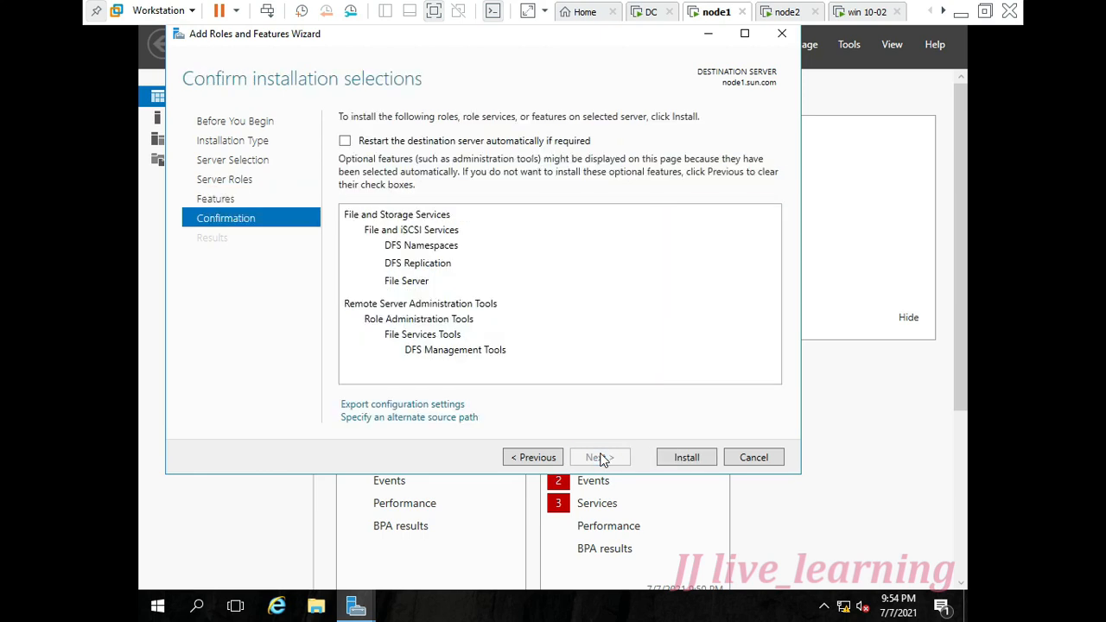
{"action": "left_click", "coordinate": [691, 457]}
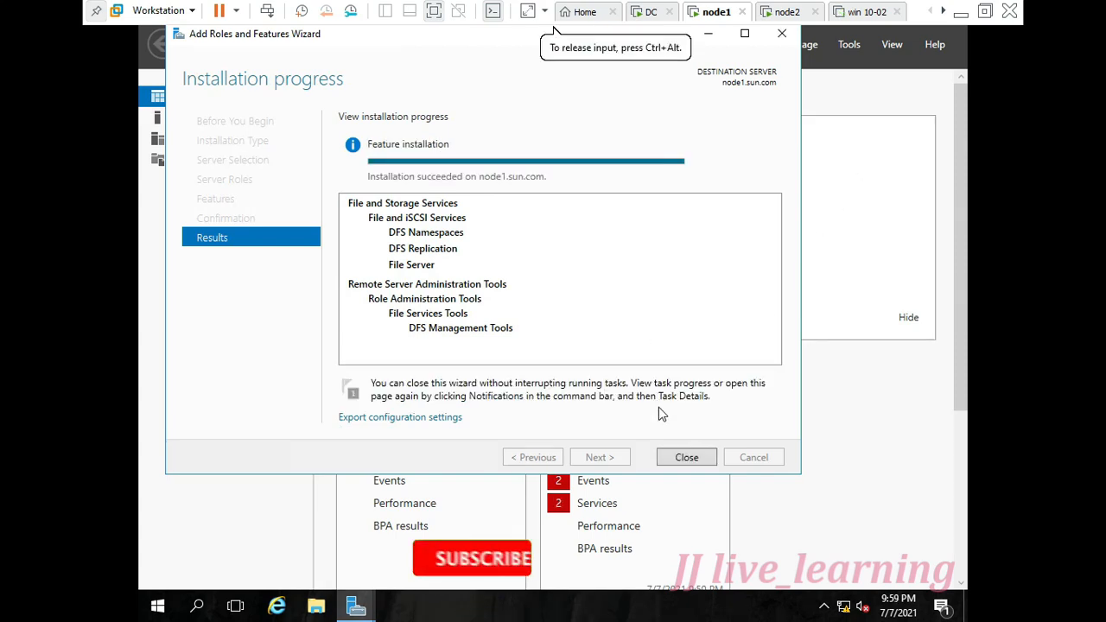
{"action": "left_click", "coordinate": [674, 460]}
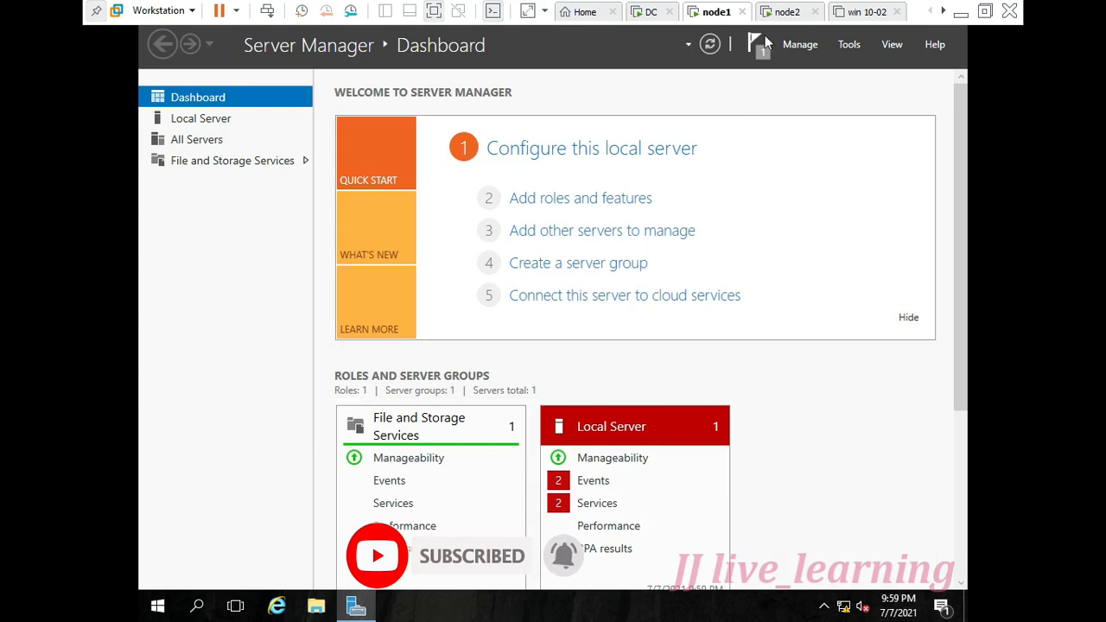
Switch to the node2 machine and start a role-based or feature-based installation with node2.sun.com as the destination server.
{"action": "left_click", "coordinate": [782, 12]}
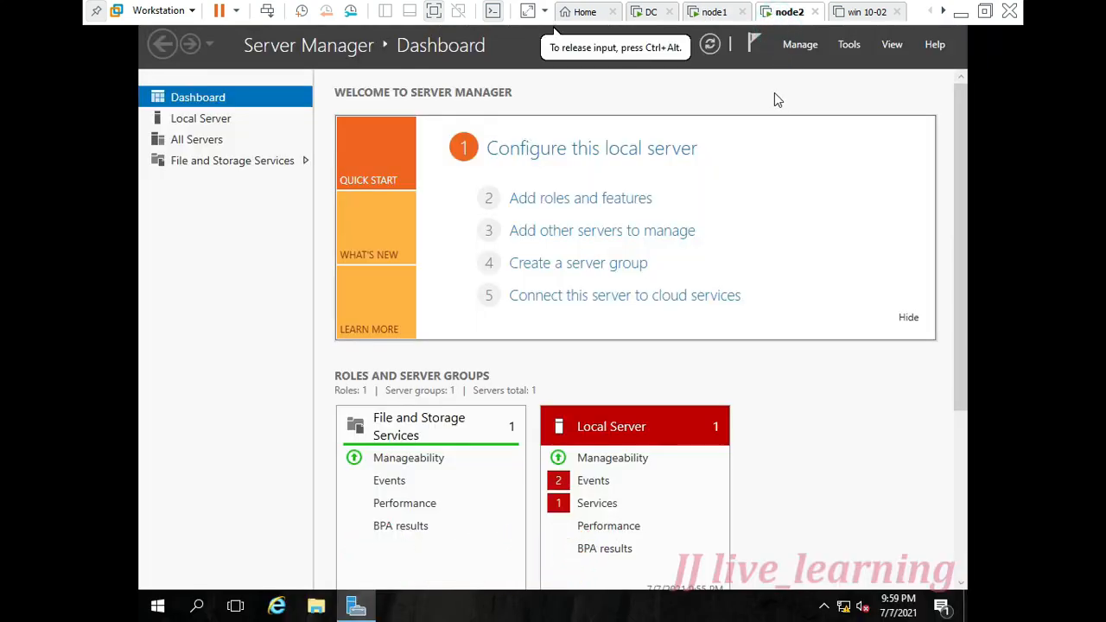
{"action": "left_click", "coordinate": [799, 45]}
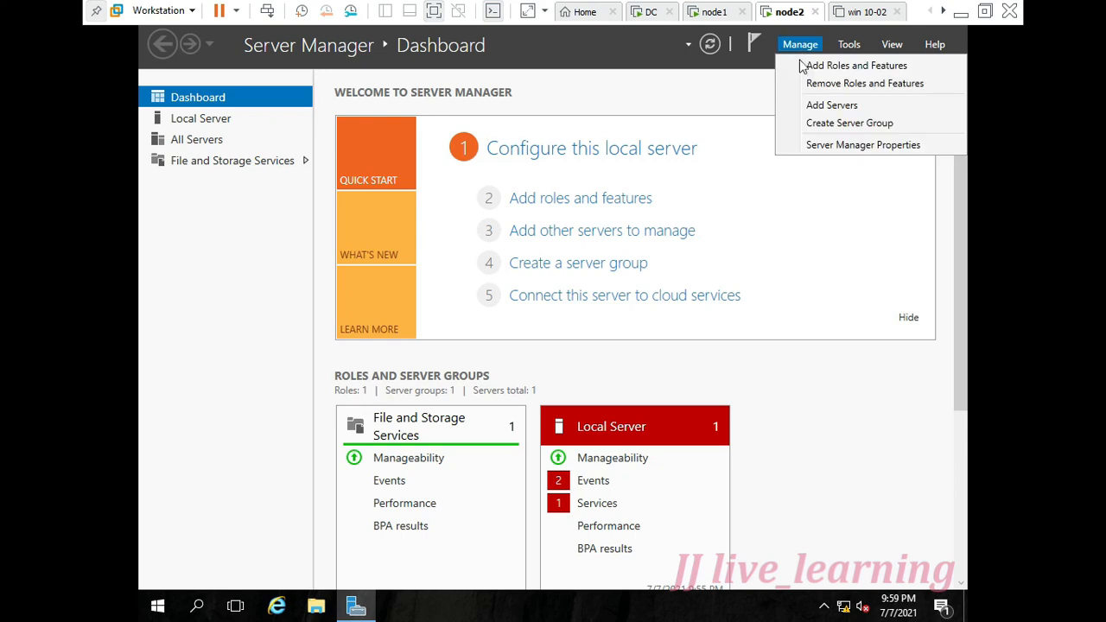
{"action": "left_click", "coordinate": [800, 69]}
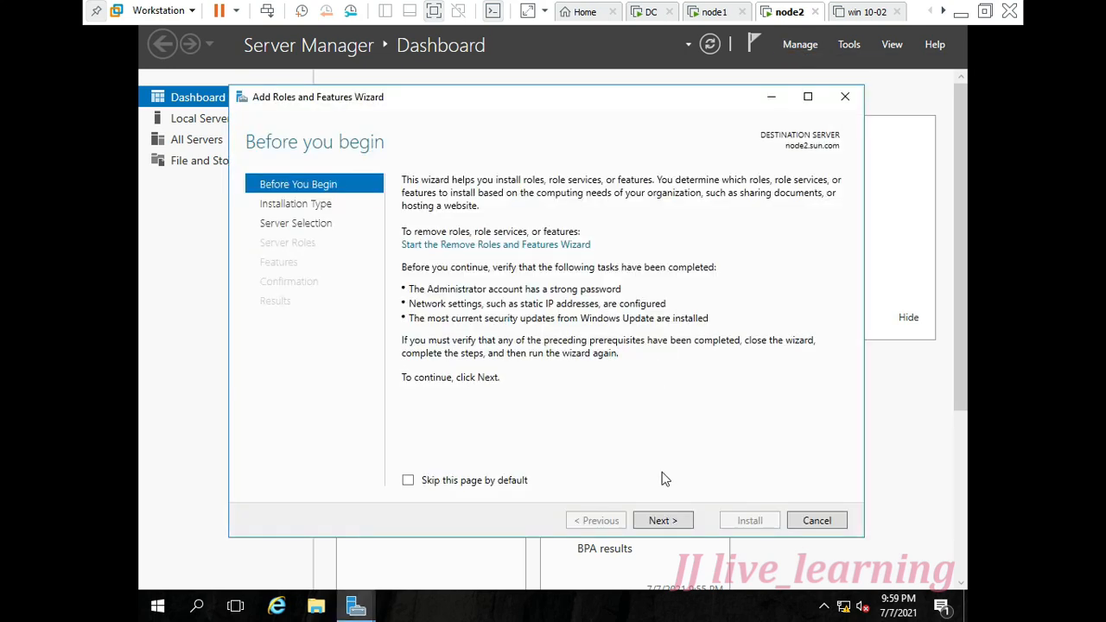
{"action": "left_click", "coordinate": [663, 521]}
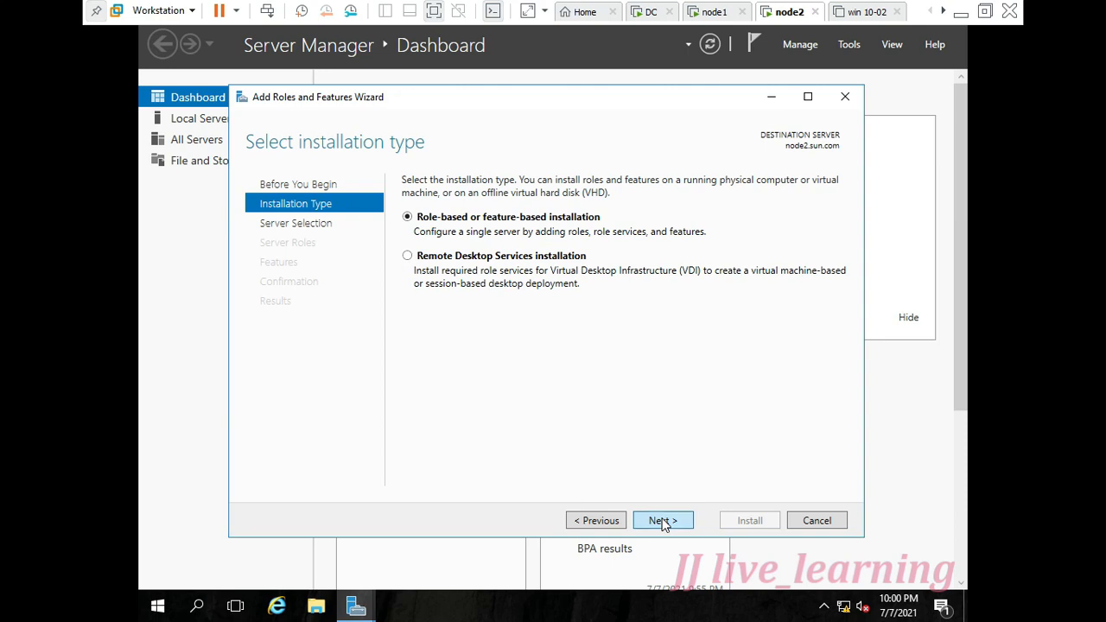
{"action": "left_click", "coordinate": [663, 521]}
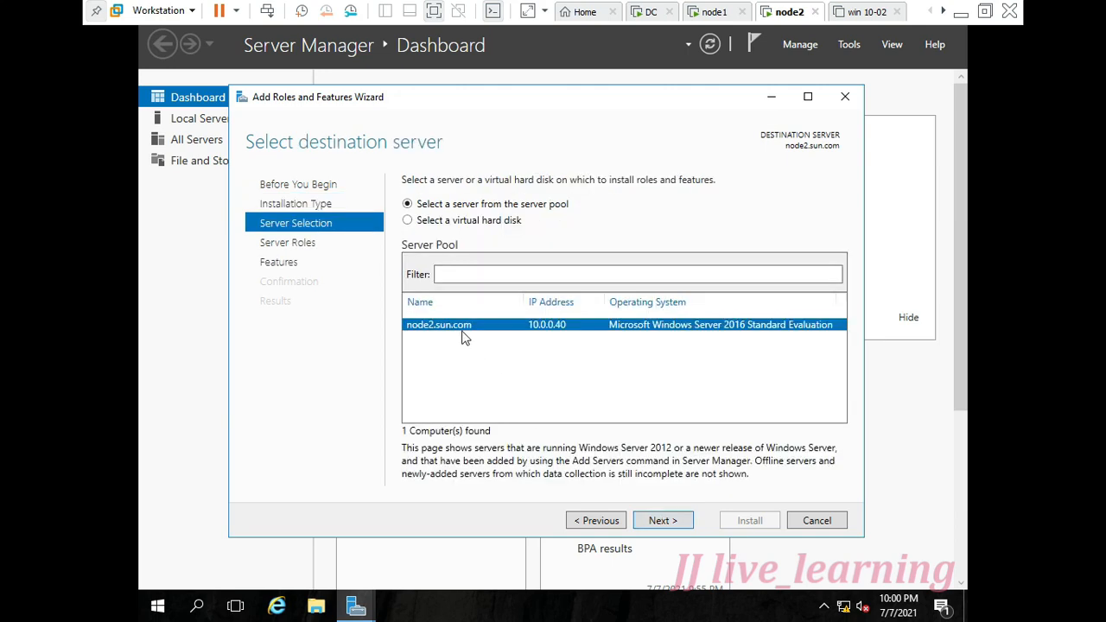
{"action": "left_click", "coordinate": [666, 520]}
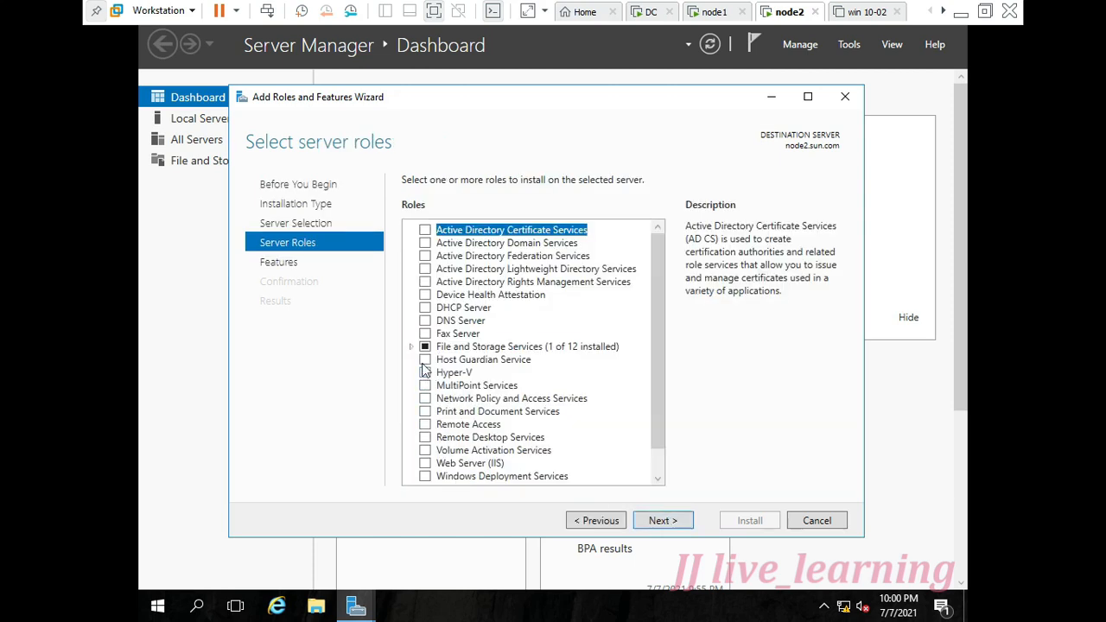
Select DFS Namespaces with its required features and DFS Replication under File and iSCSI Services for node2.
{"action": "left_click", "coordinate": [410, 348]}
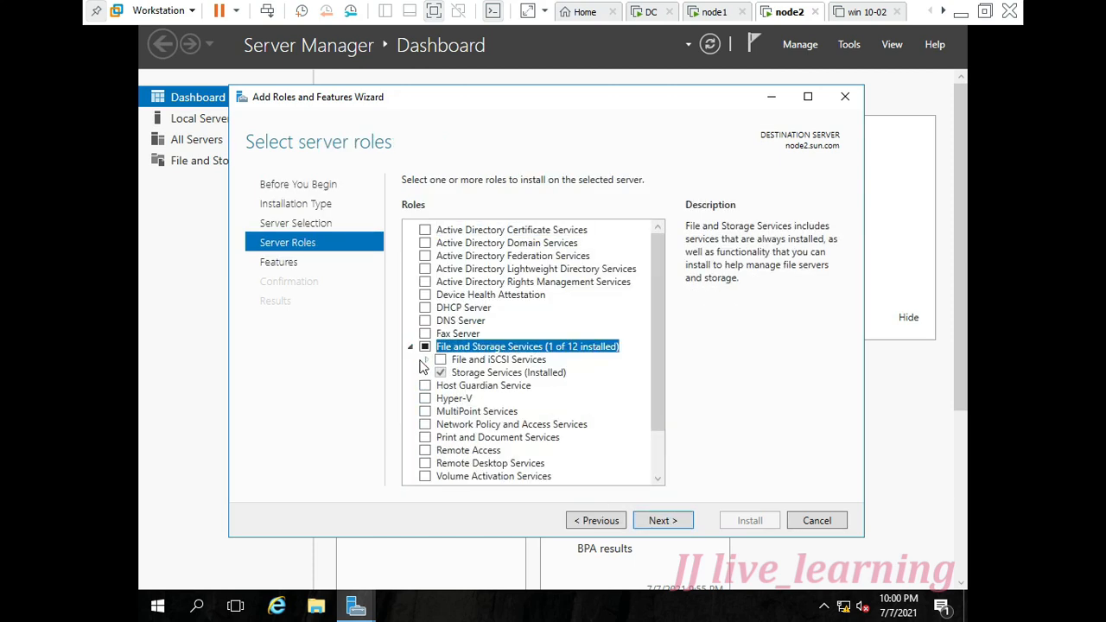
{"action": "left_click", "coordinate": [426, 360]}
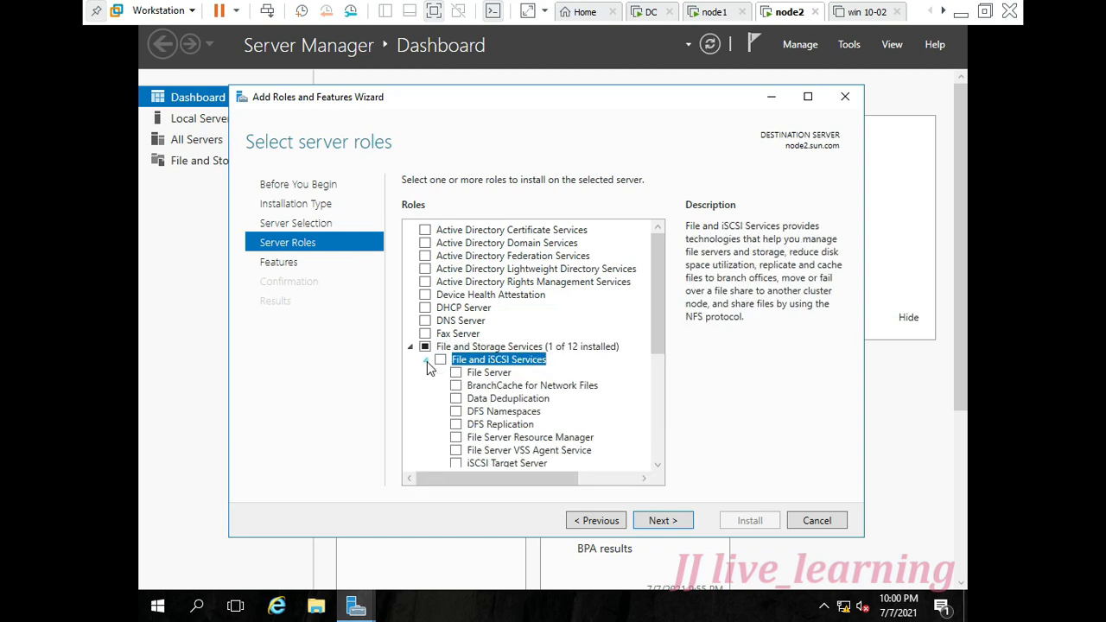
{"action": "left_click", "coordinate": [454, 412]}
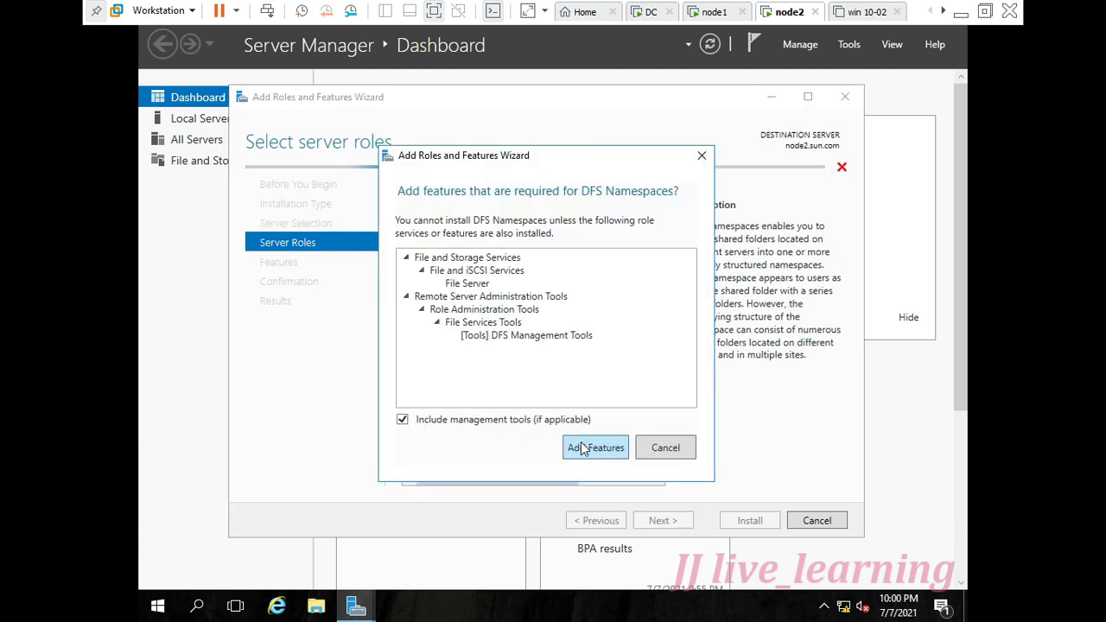
{"action": "left_click", "coordinate": [582, 447]}
{"action": "left_click", "coordinate": [457, 425]}
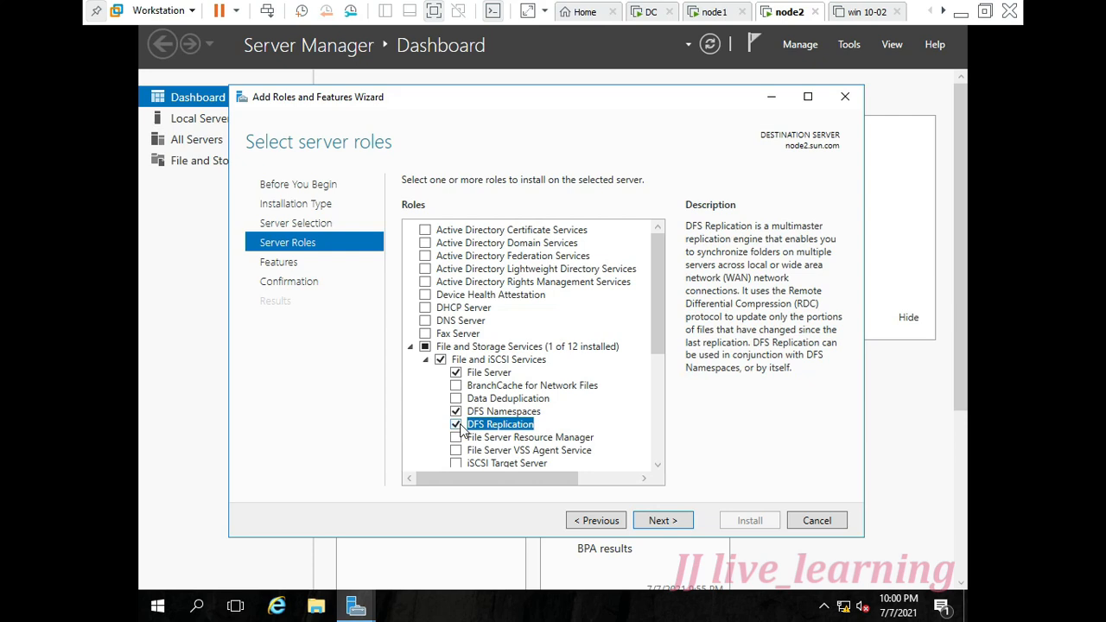
Install the chosen DFS role services on node2 without extra features, and close the wizard once the installation ends.
{"action": "left_click", "coordinate": [660, 521]}
{"action": "left_click", "coordinate": [664, 521]}
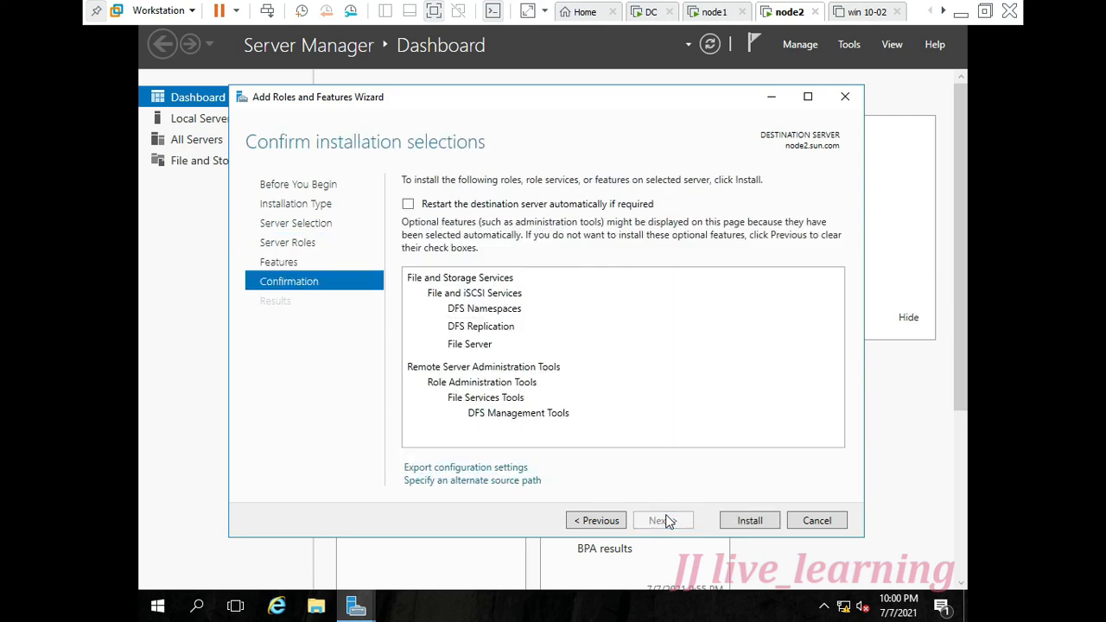
{"action": "left_click", "coordinate": [733, 521]}
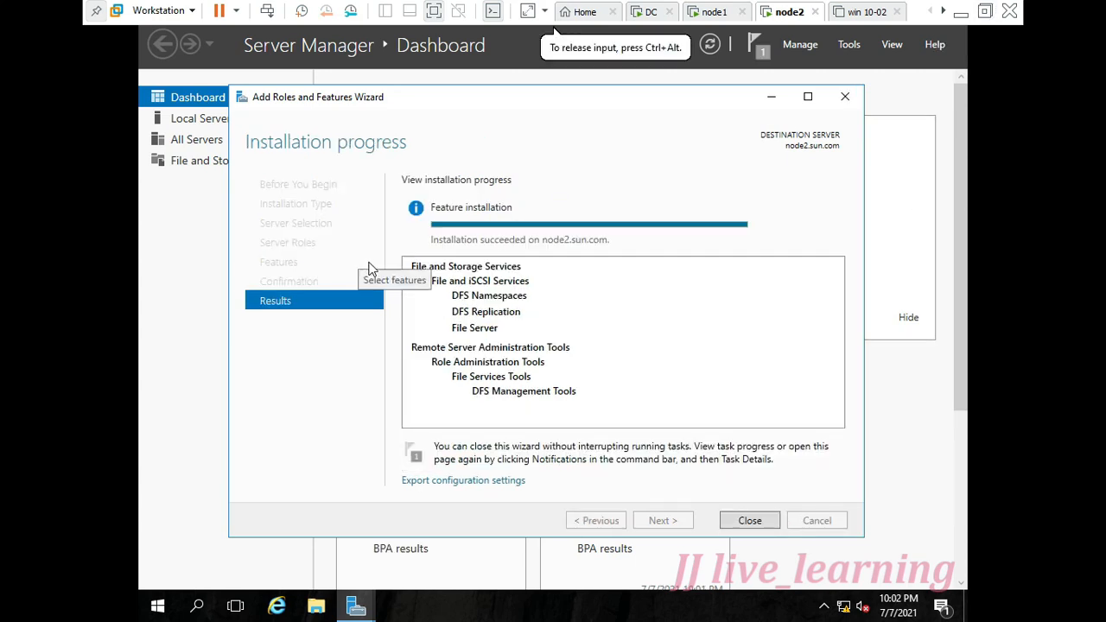
{"action": "left_click", "coordinate": [748, 521]}
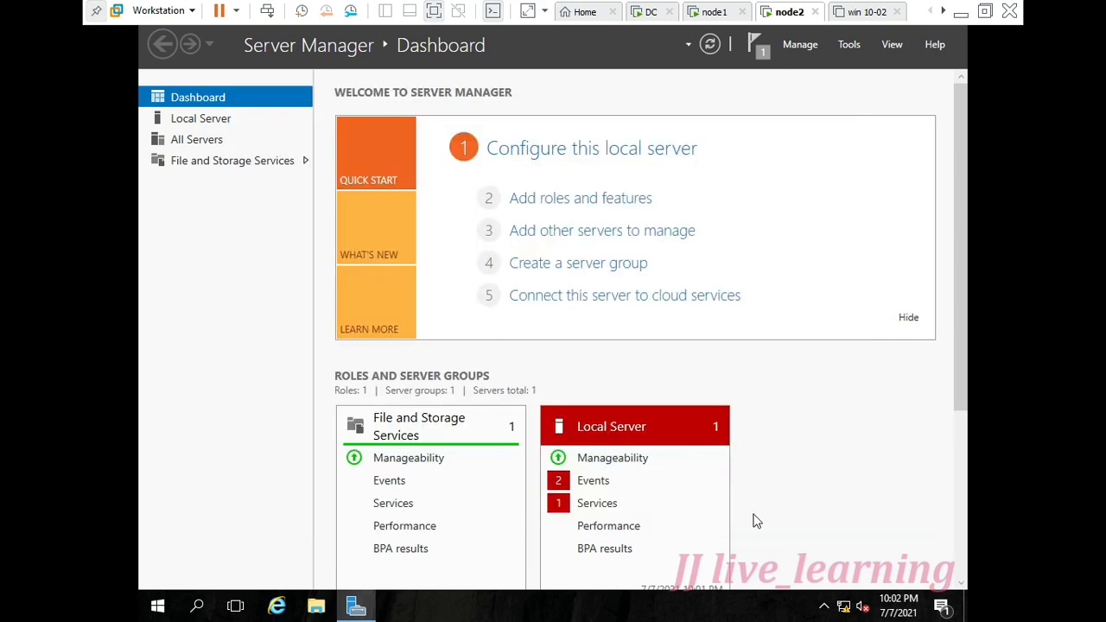
Return to the node1 machine, launch DFS Management by running dfsmgmt.msc, and open its Namespaces node.
{"action": "left_click", "coordinate": [710, 13]}
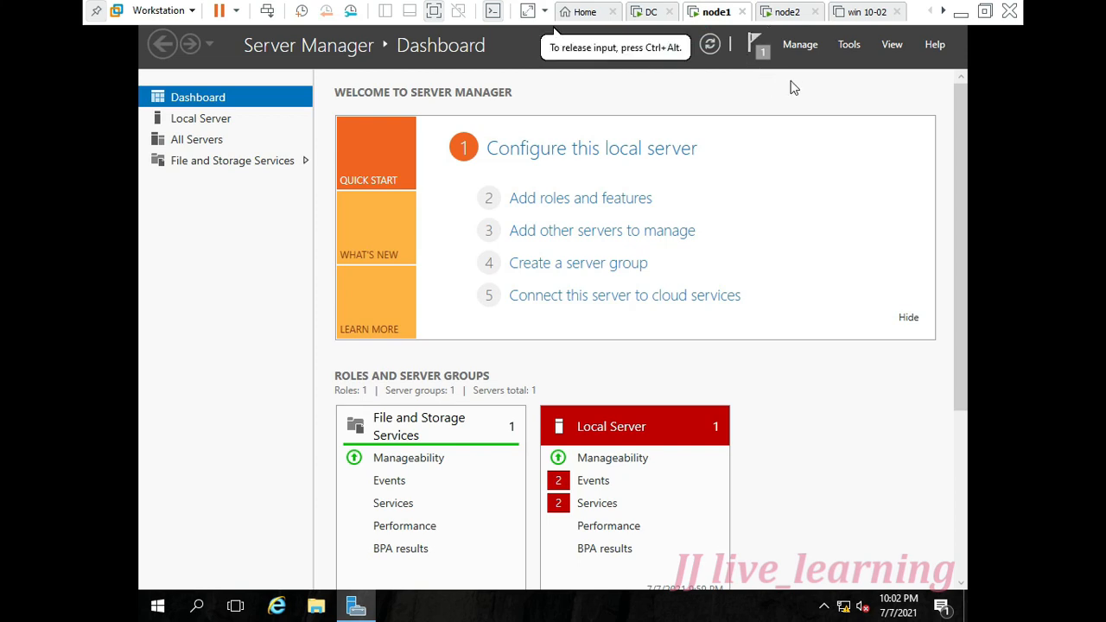
{"action": "key", "text": "super+r"}
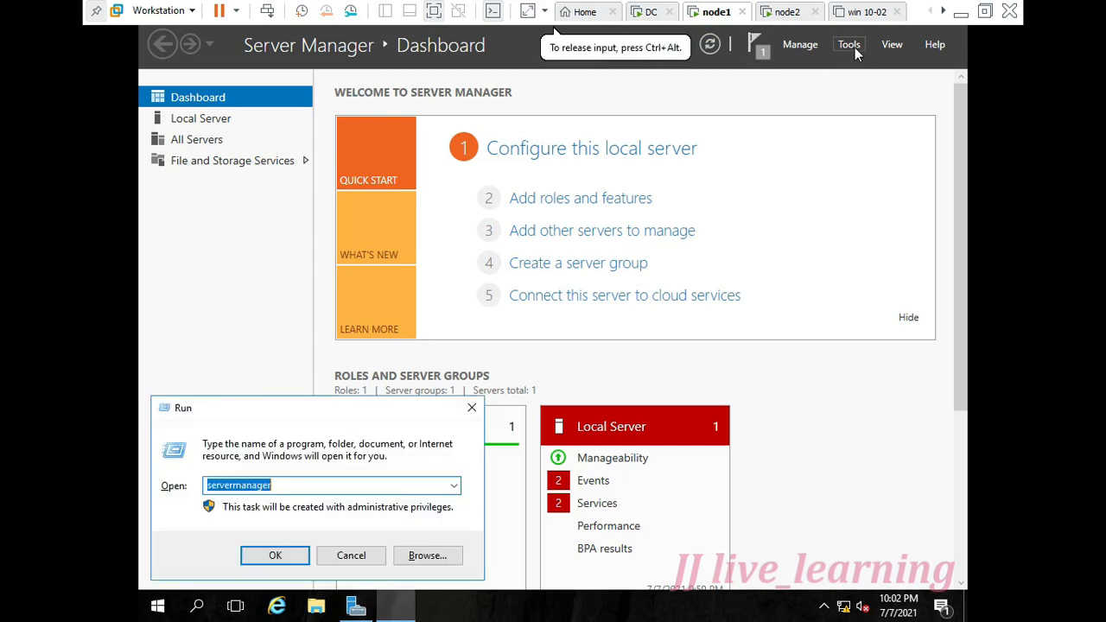
{"action": "type", "text": "df"}
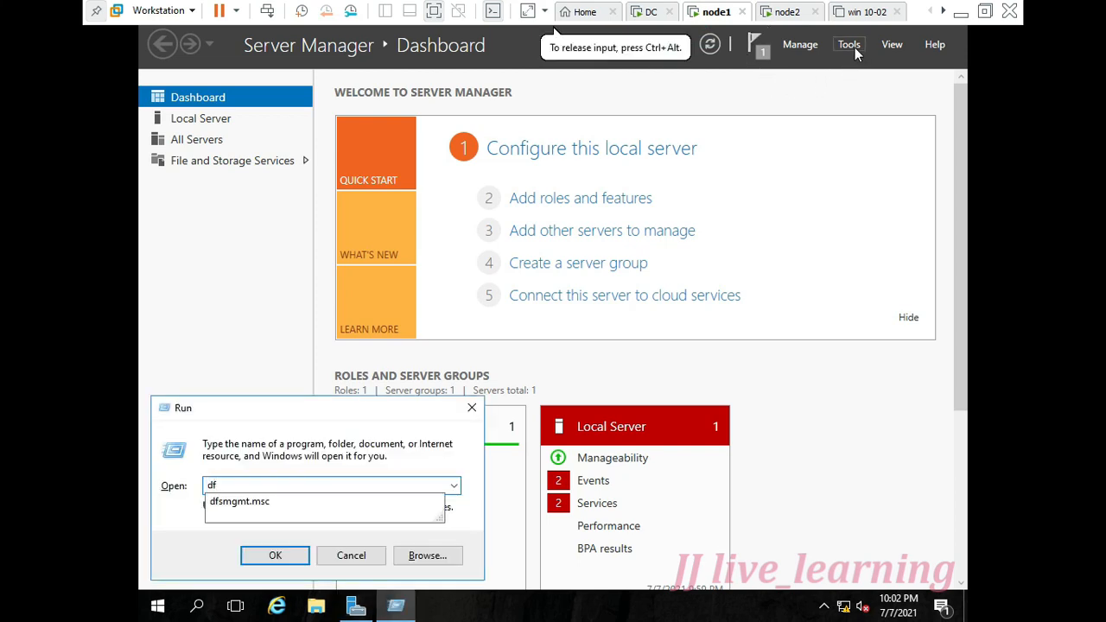
{"action": "key", "text": "Down"}
{"action": "key", "text": "Return"}
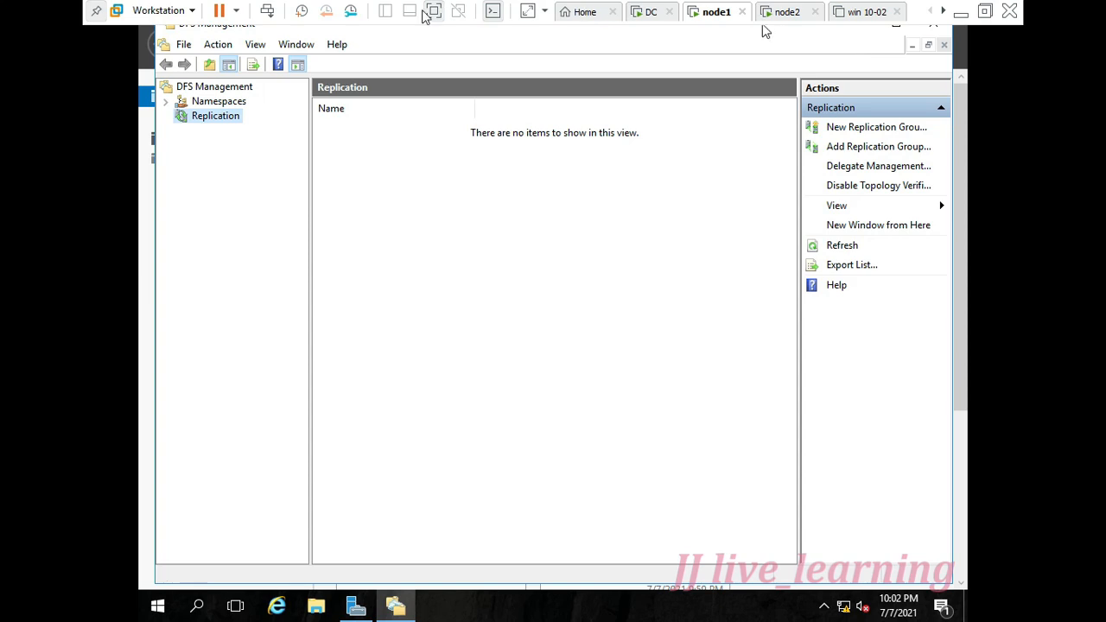
{"action": "left_click", "coordinate": [216, 102]}
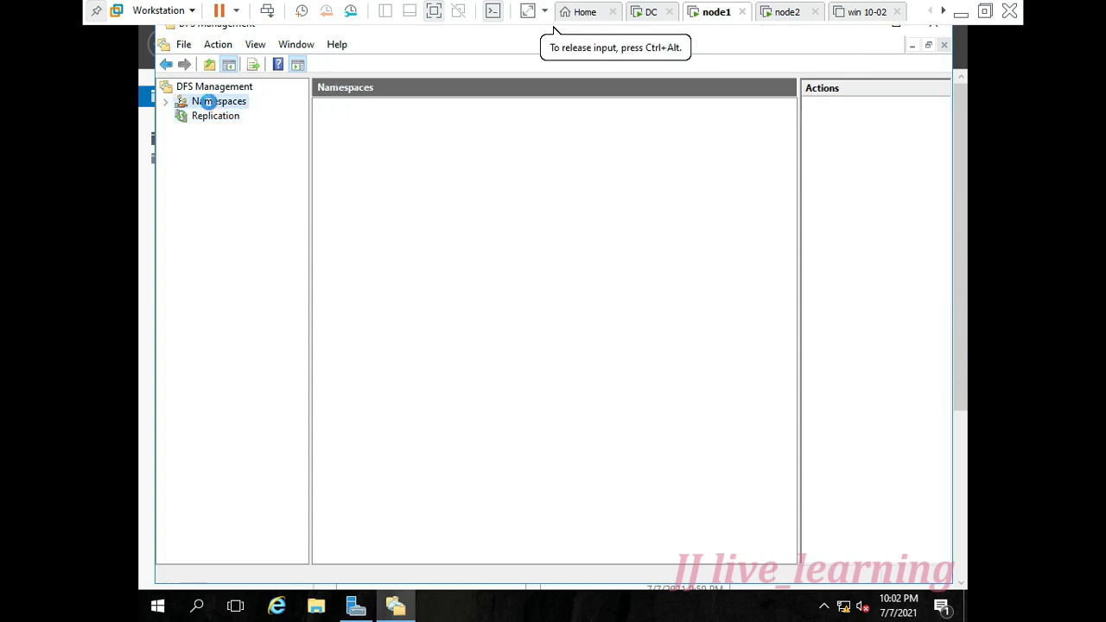
Start a new DFS namespace and find NODE1 in the sun.com domain to use as its namespace server.
{"action": "right_click", "coordinate": [211, 104]}
{"action": "left_click", "coordinate": [232, 114]}
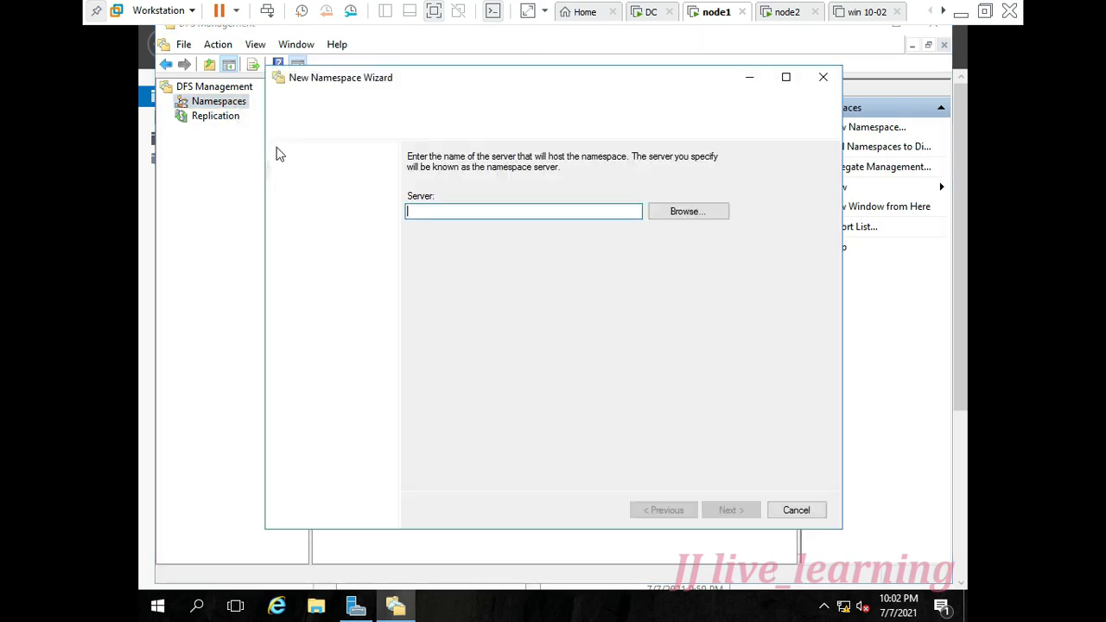
{"action": "left_click", "coordinate": [671, 216]}
{"action": "left_click", "coordinate": [313, 277]}
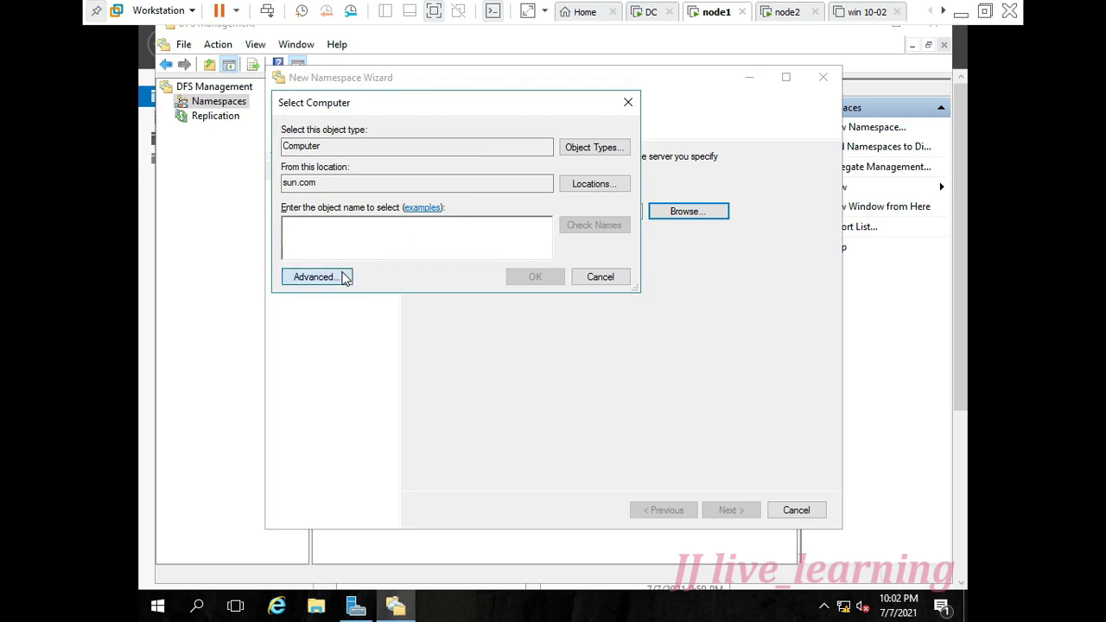
{"action": "left_click", "coordinate": [654, 280]}
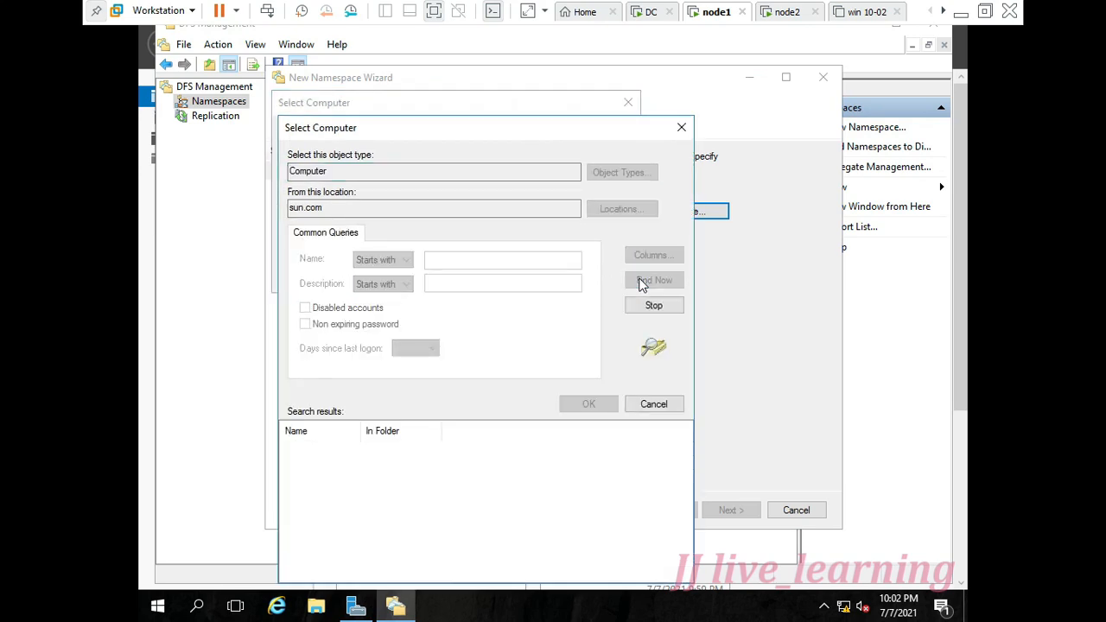
{"action": "left_click", "coordinate": [321, 477]}
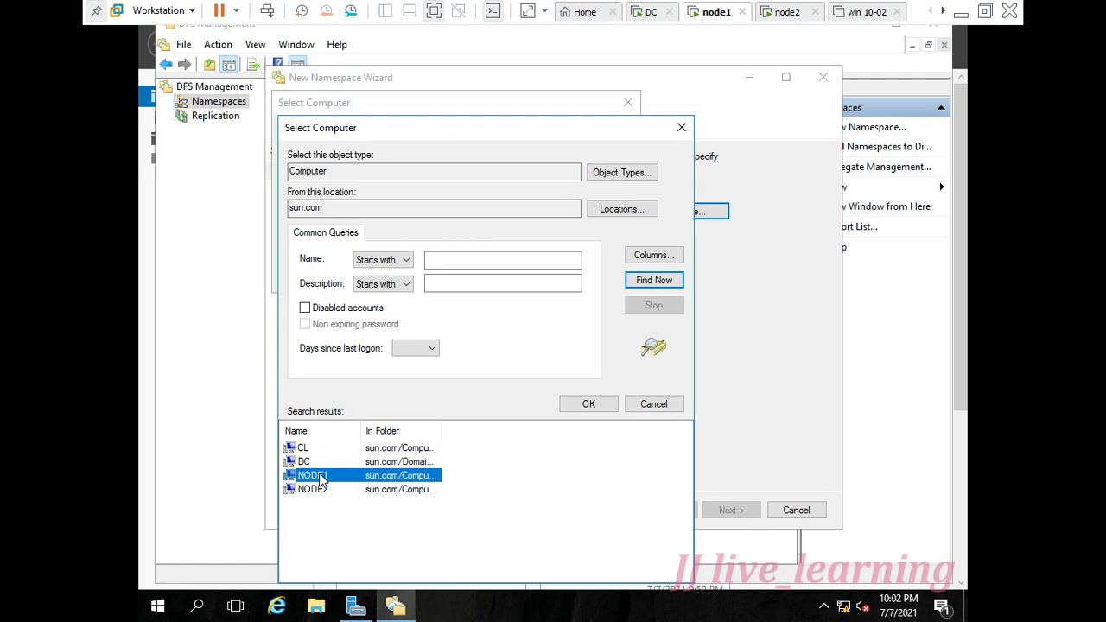
{"action": "left_click", "coordinate": [326, 489]}
{"action": "left_click", "coordinate": [330, 480]}
{"action": "left_click", "coordinate": [593, 406]}
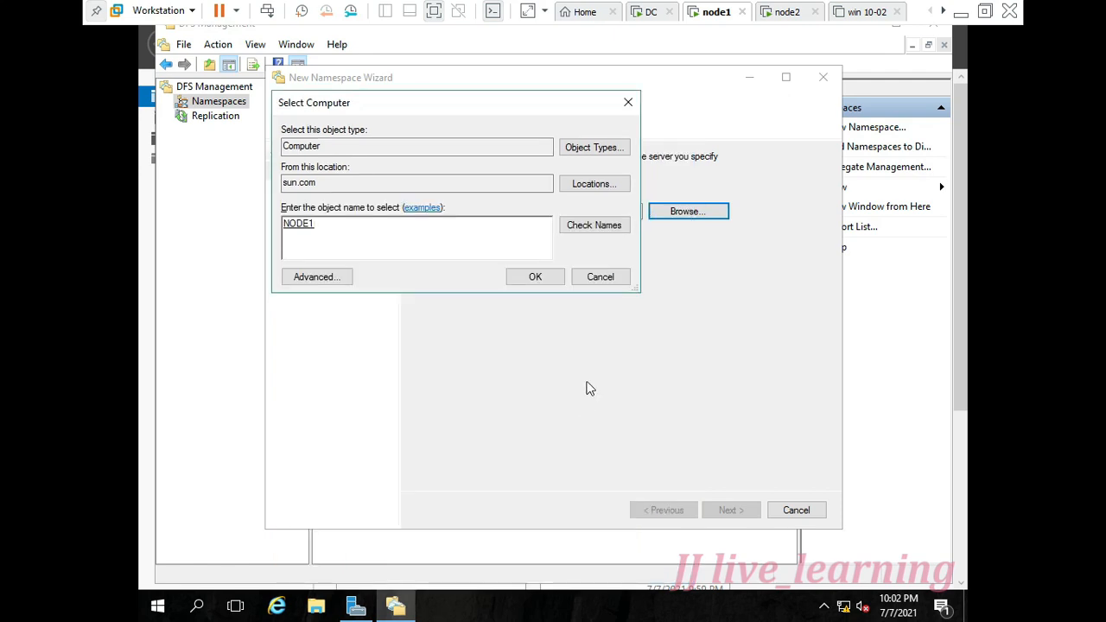
{"action": "left_click", "coordinate": [536, 277]}
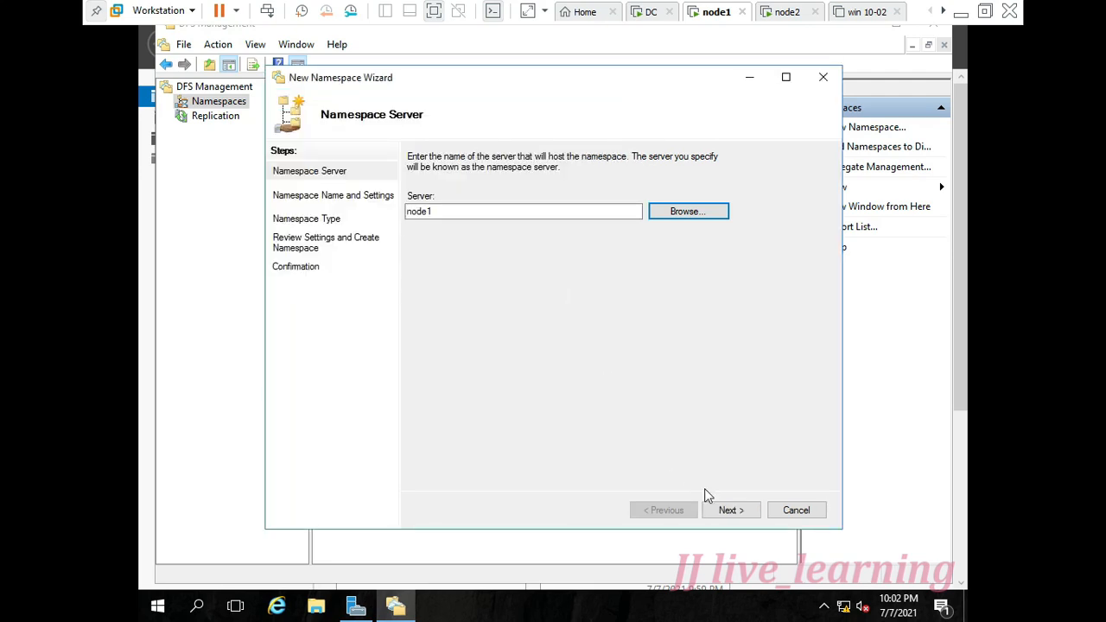
{"action": "left_click", "coordinate": [716, 509]}
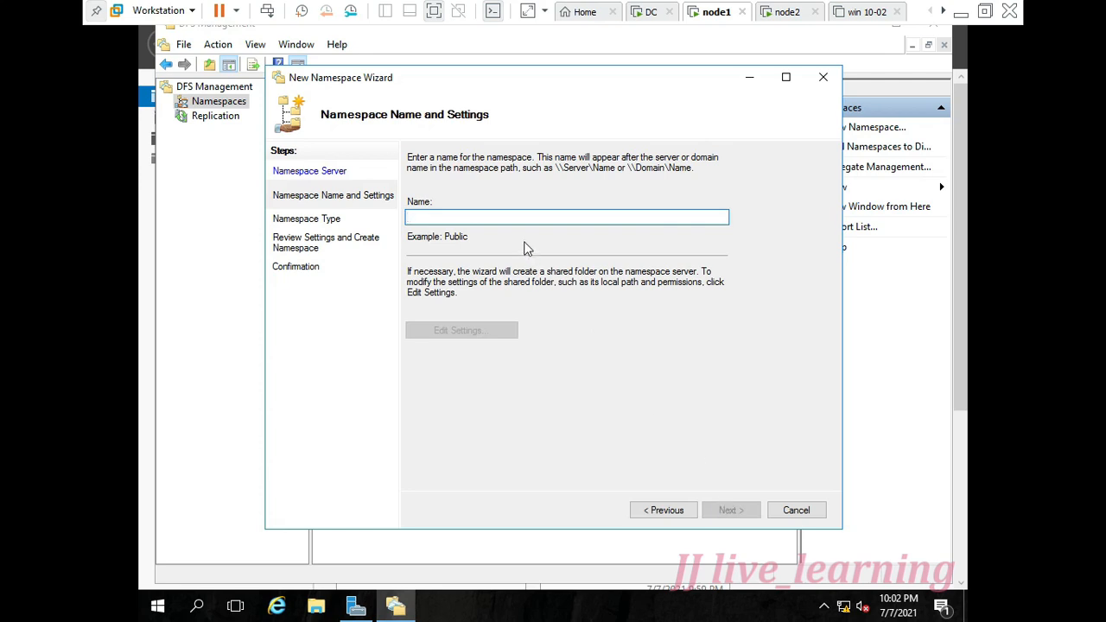
Name the namespace headoffice and give all users read and write permissions on its shared folder.
{"action": "type", "text": "he"}
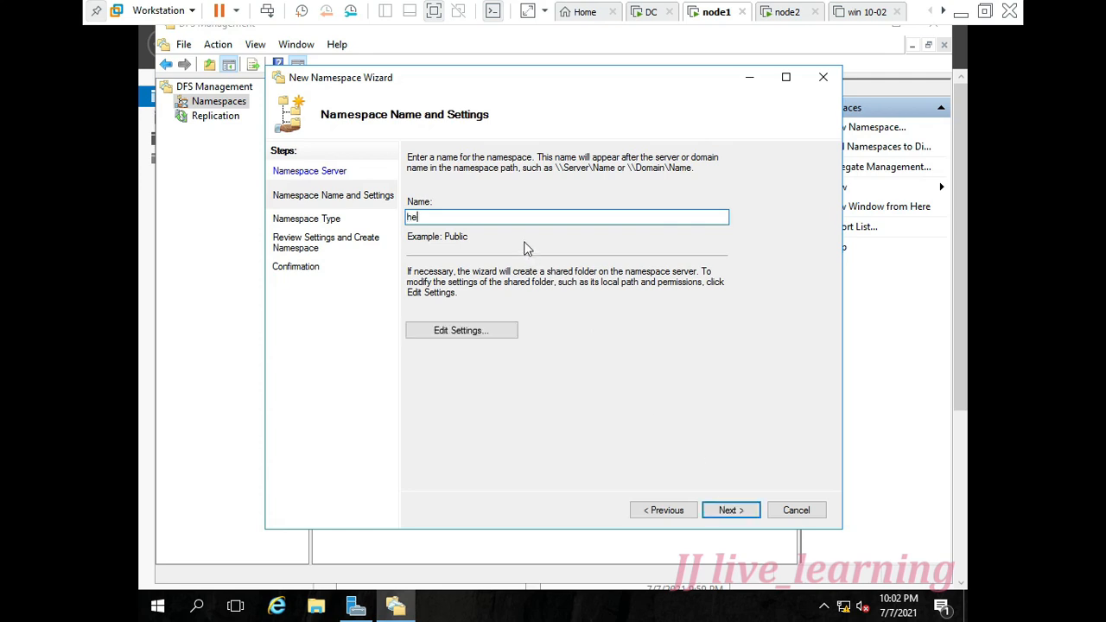
{"action": "type", "text": "adoffice"}
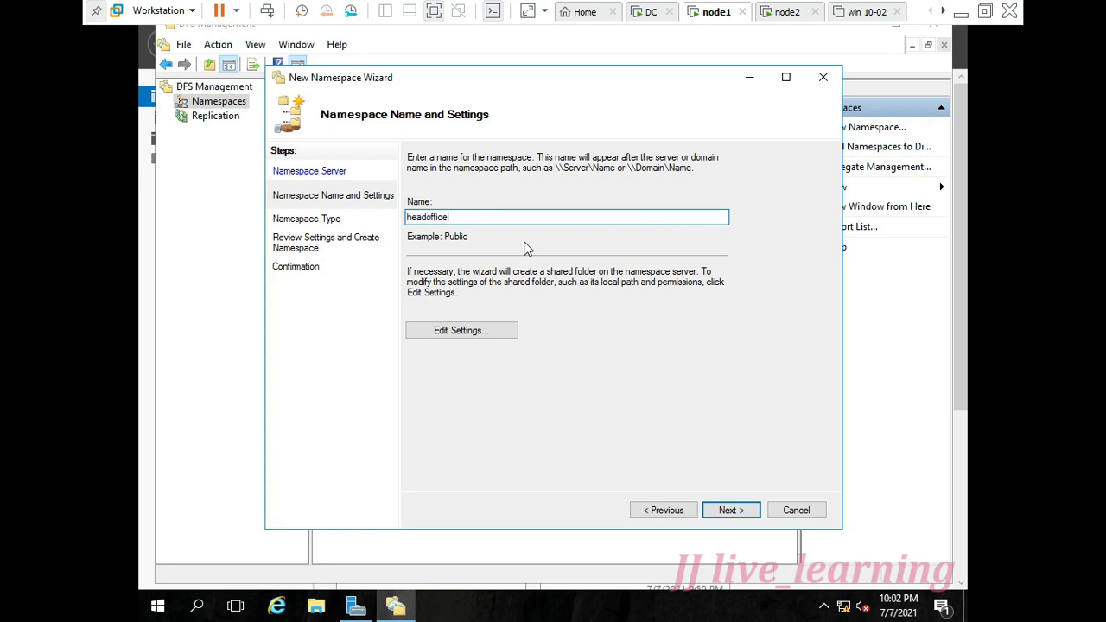
{"action": "left_click", "coordinate": [486, 336]}
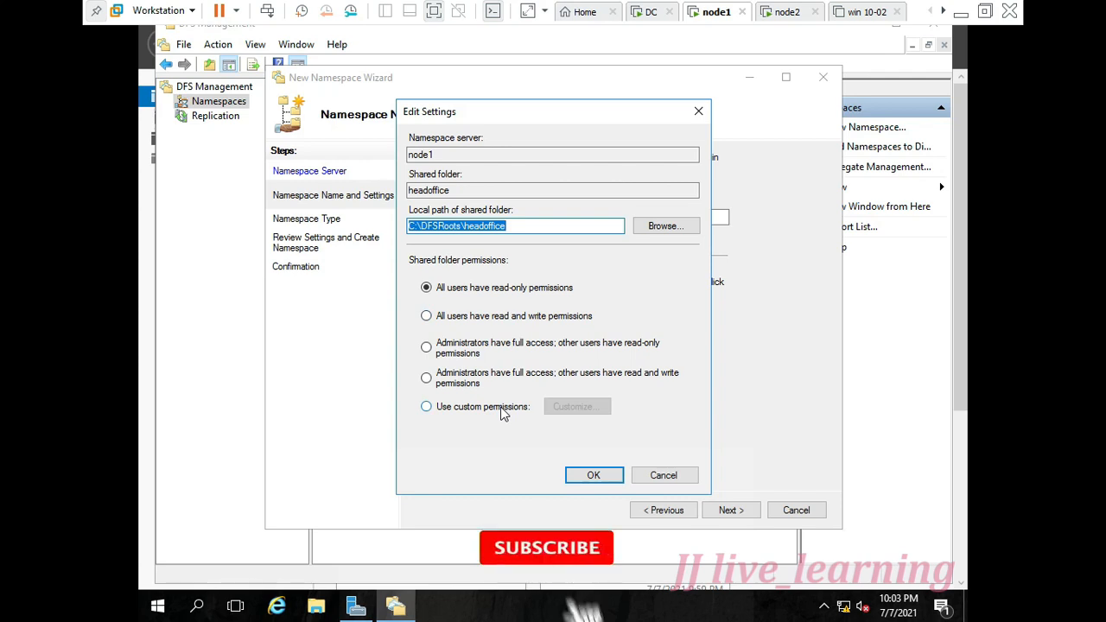
{"action": "left_click", "coordinate": [523, 320]}
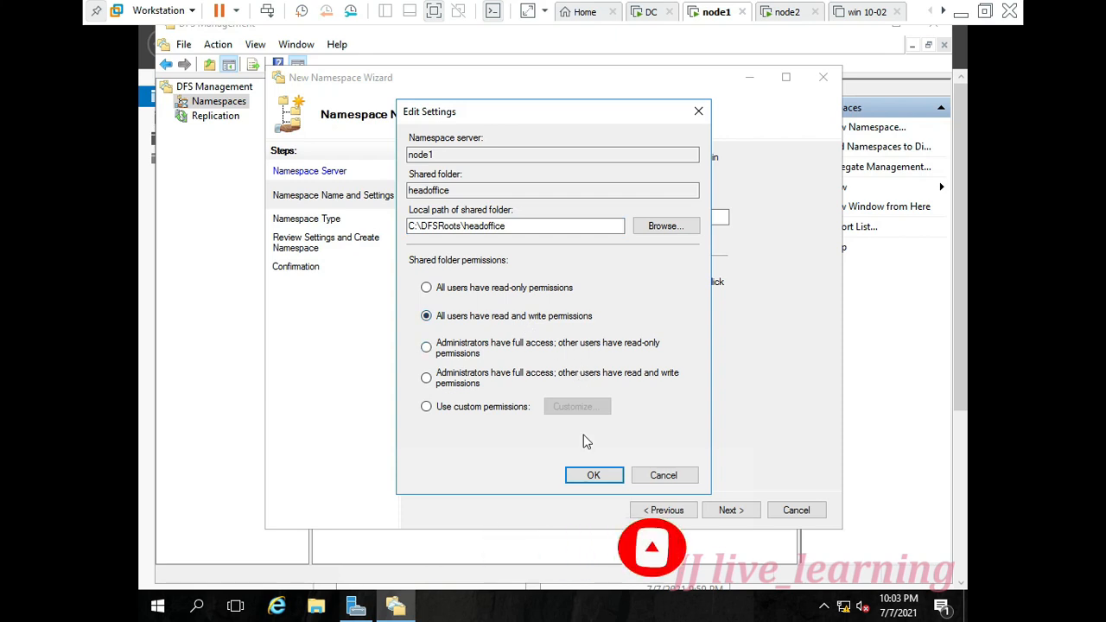
{"action": "left_click", "coordinate": [595, 475]}
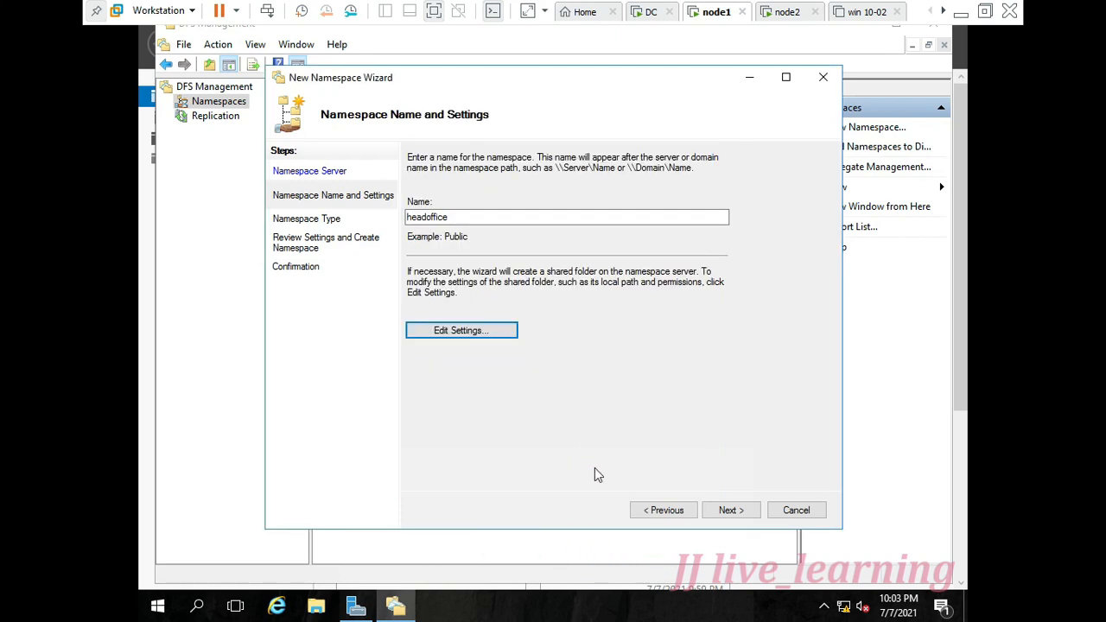
{"action": "left_click", "coordinate": [726, 511]}
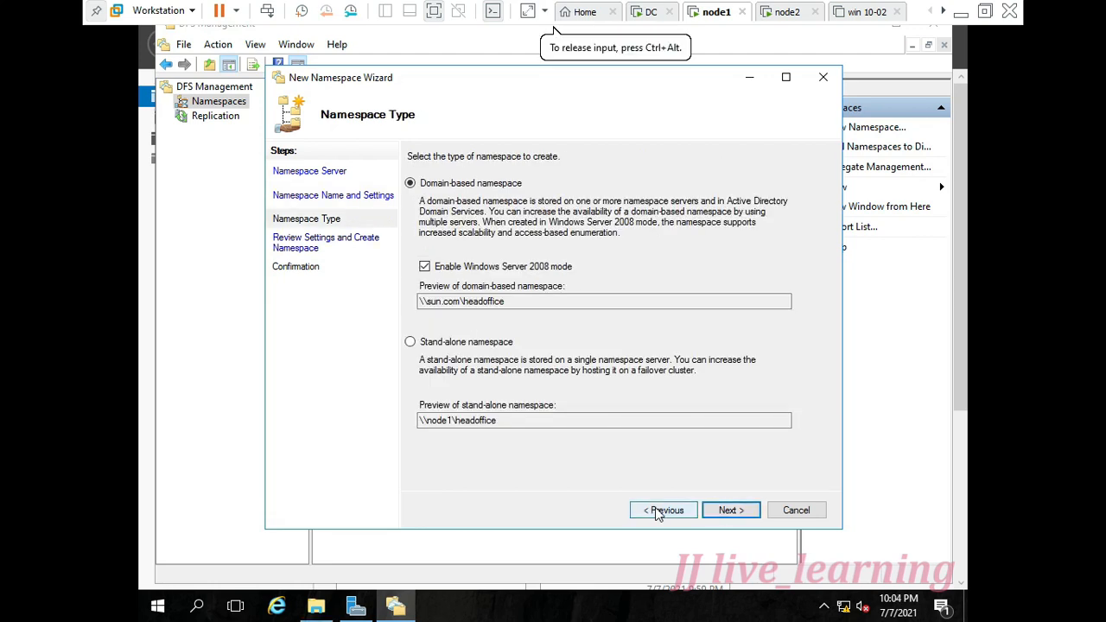
Create it as a domain-based namespace with Windows Server 2008 mode enabled, and close the wizard.
{"action": "left_click_drag", "start_coordinate": [536, 300], "coordinate": [381, 303]}
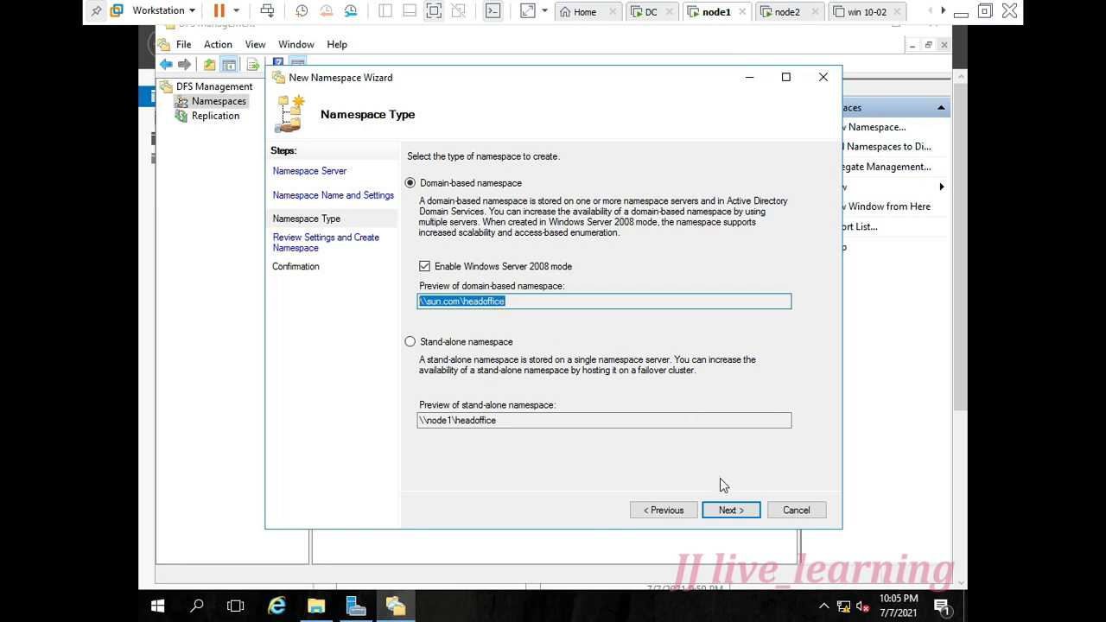
{"action": "left_click", "coordinate": [730, 510]}
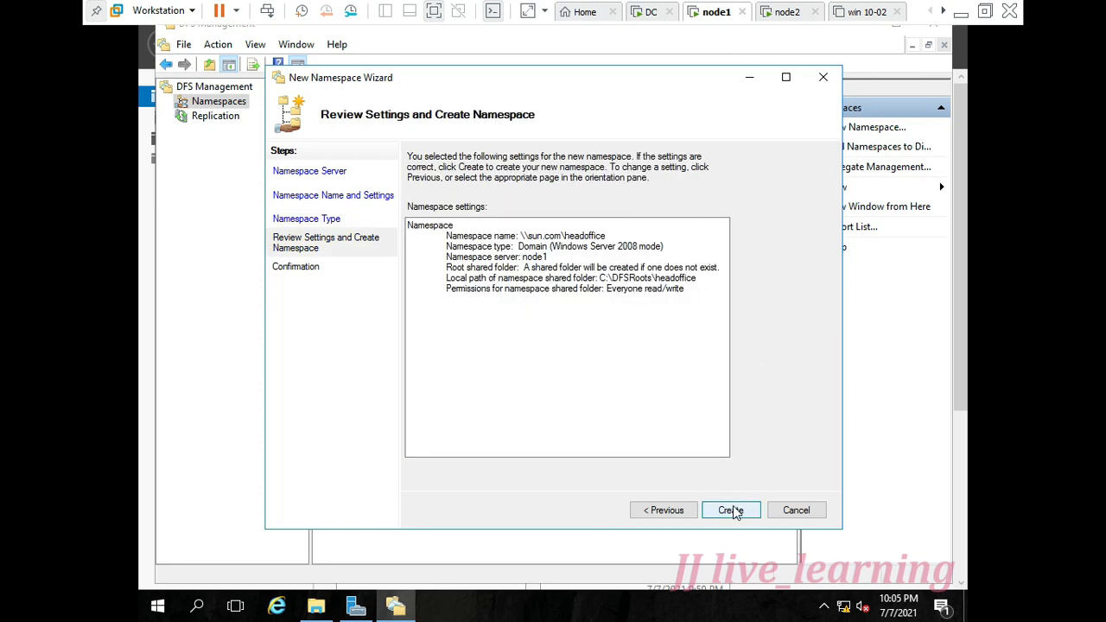
{"action": "left_click", "coordinate": [731, 510]}
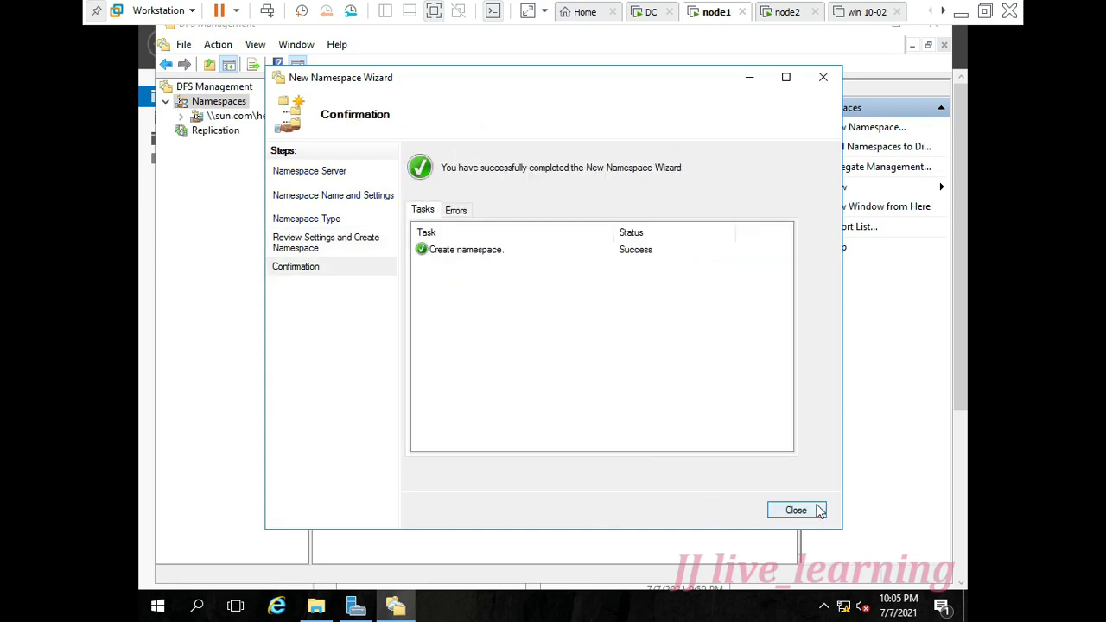
{"action": "left_click", "coordinate": [796, 510]}
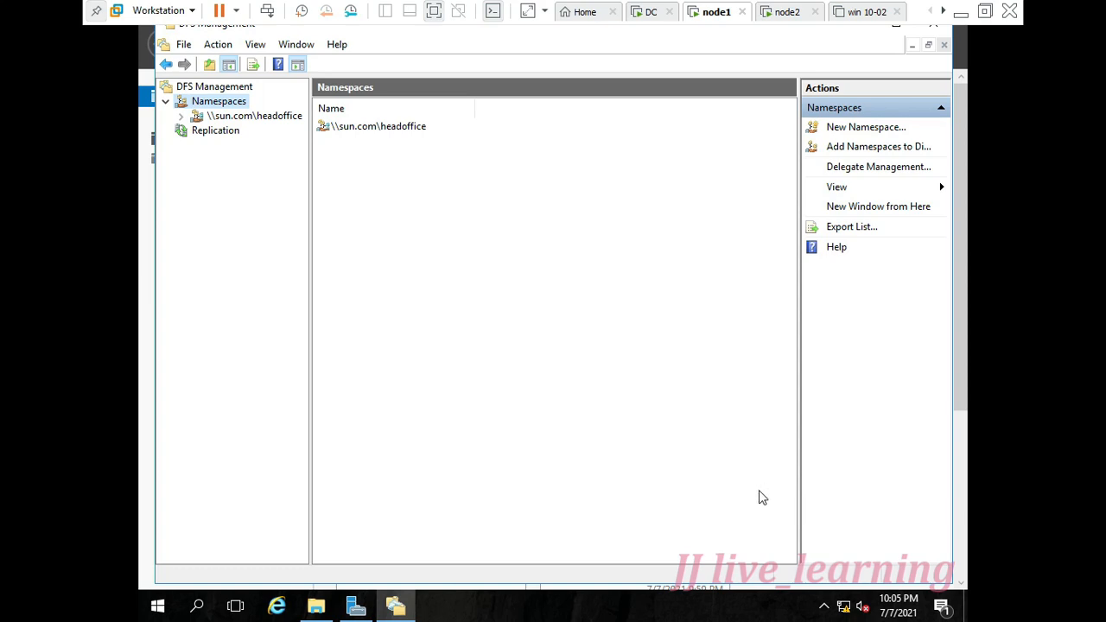
Check the namespace servers of \\sun.com\headoffice and start adding another one, choosing NODE2 from the domain's computers.
{"action": "left_click", "coordinate": [243, 118]}
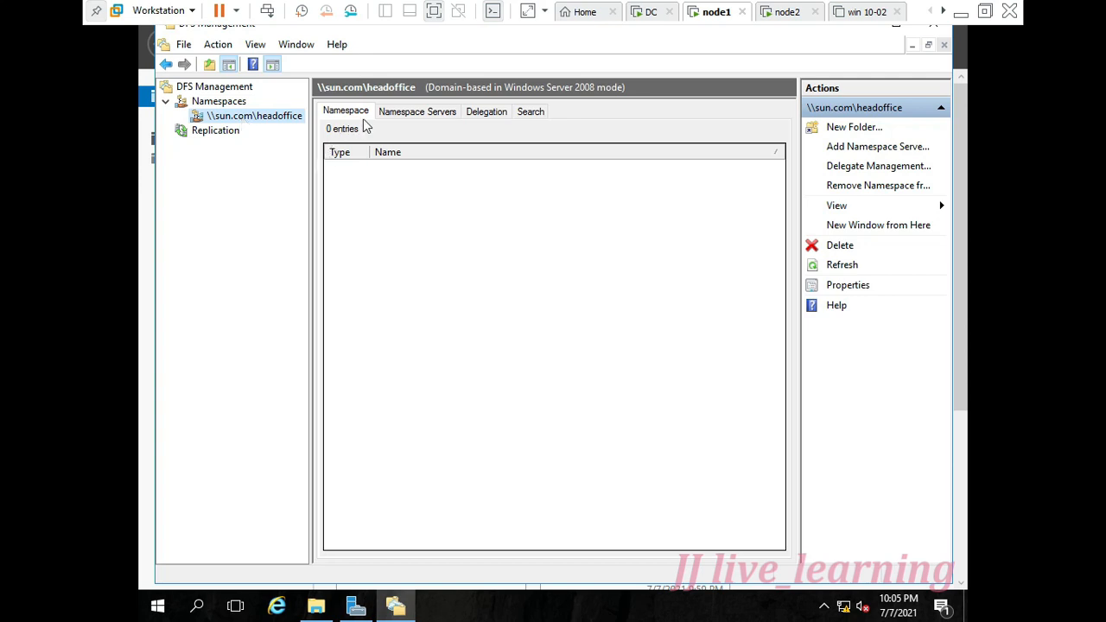
{"action": "left_click", "coordinate": [395, 117]}
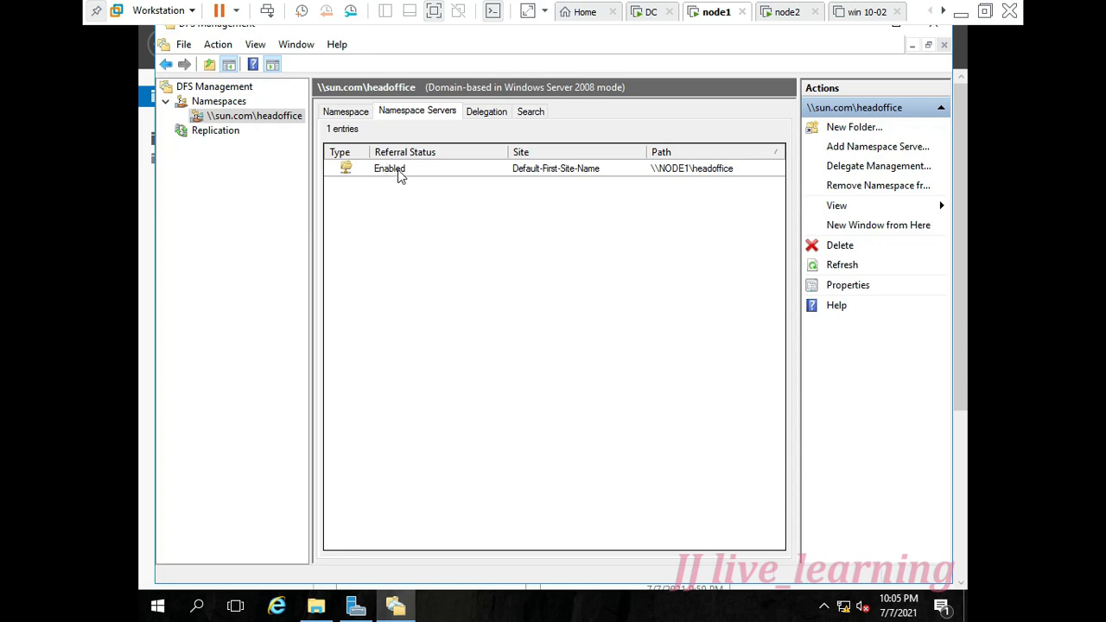
{"action": "right_click", "coordinate": [279, 124]}
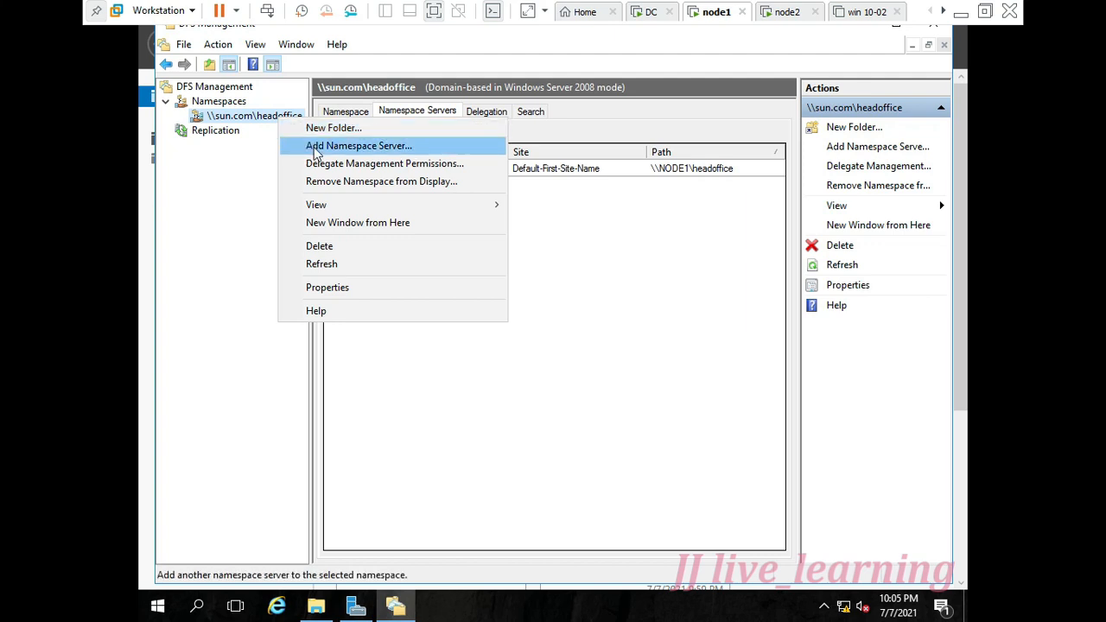
{"action": "left_click", "coordinate": [317, 147]}
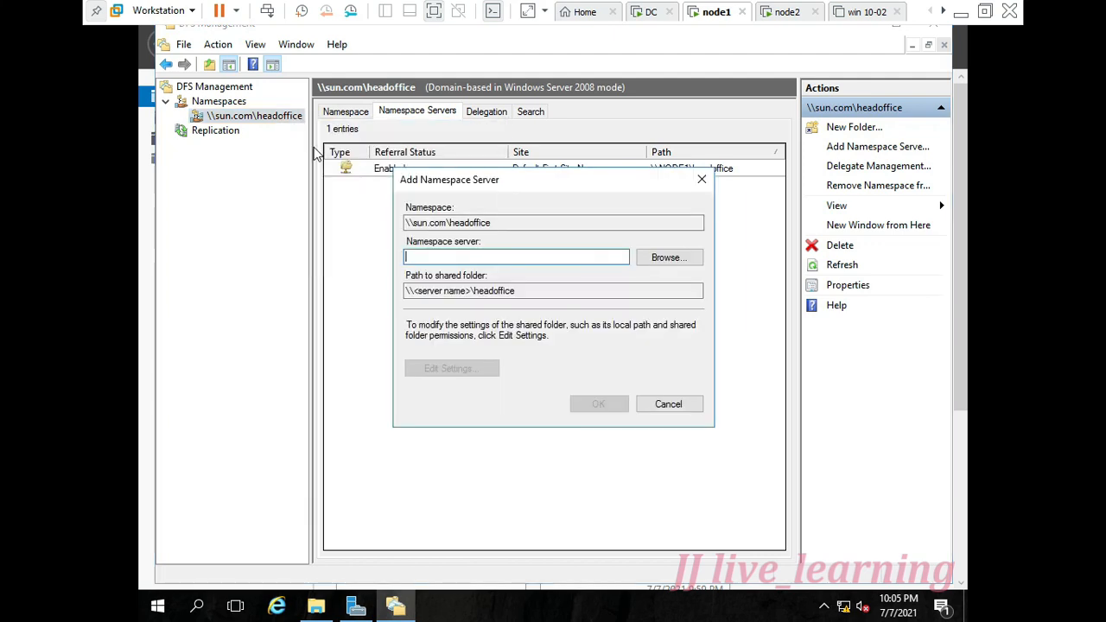
{"action": "left_click", "coordinate": [670, 260]}
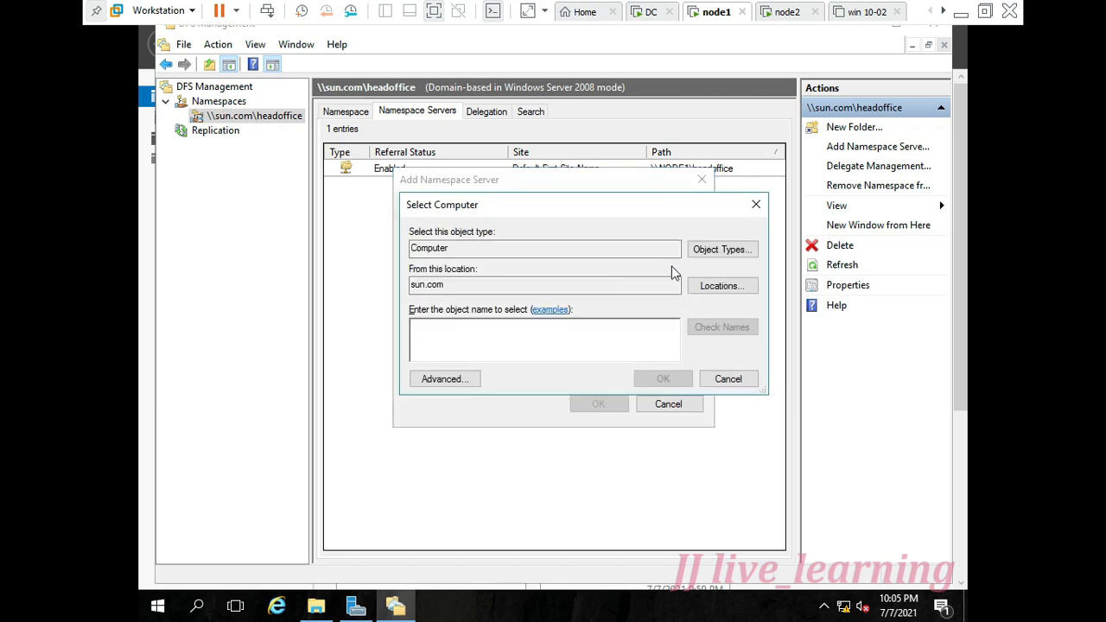
{"action": "left_click", "coordinate": [474, 378]}
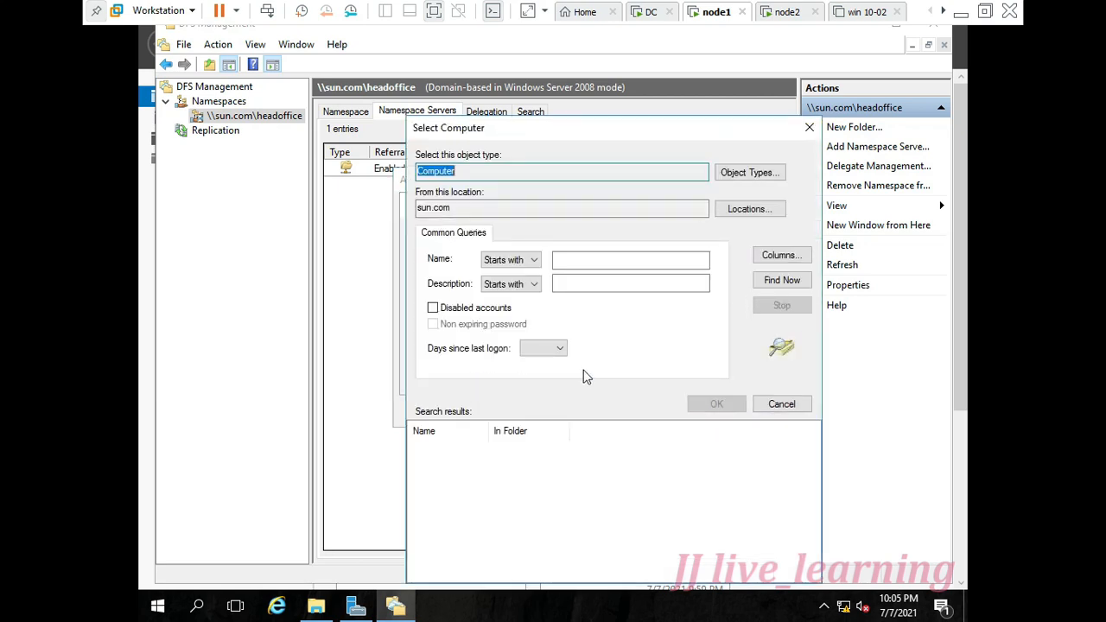
{"action": "left_click", "coordinate": [781, 281]}
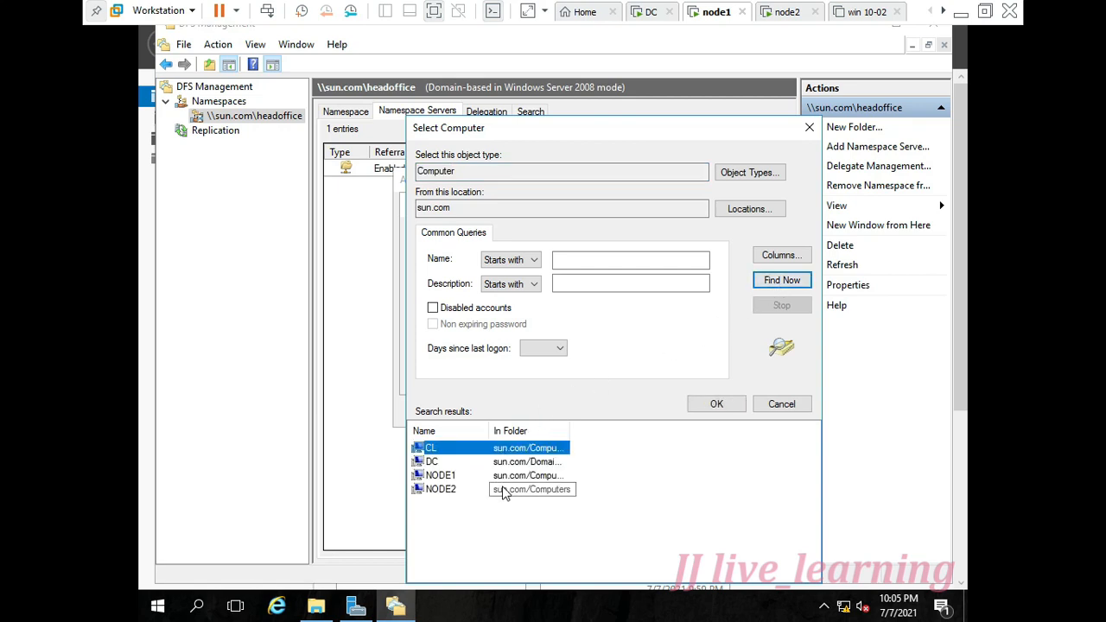
{"action": "left_click", "coordinate": [505, 490]}
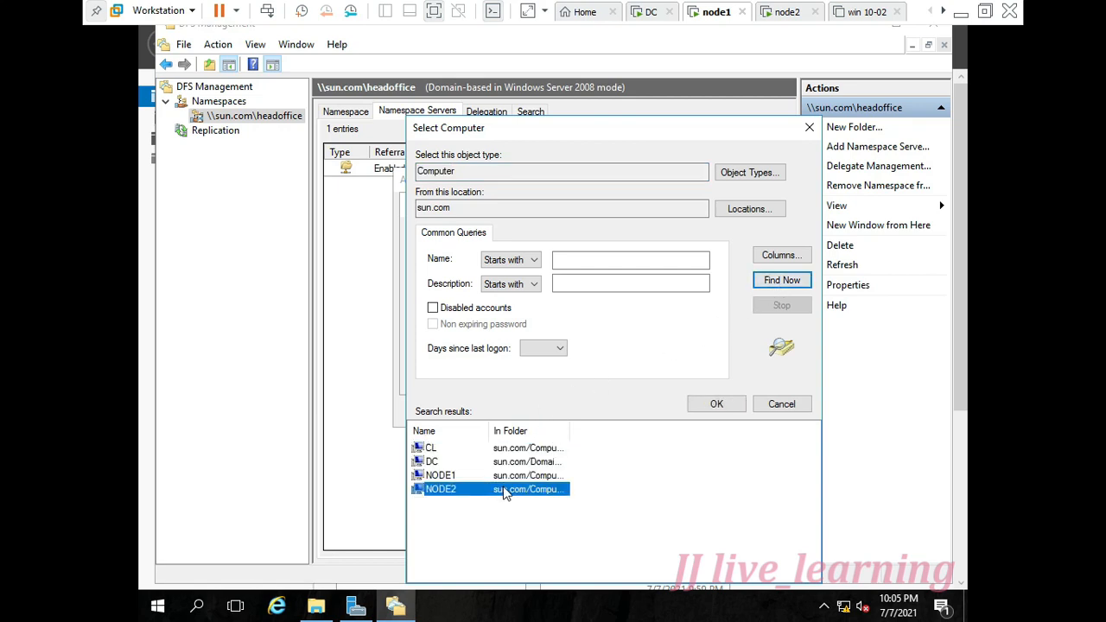
{"action": "left_click", "coordinate": [714, 404]}
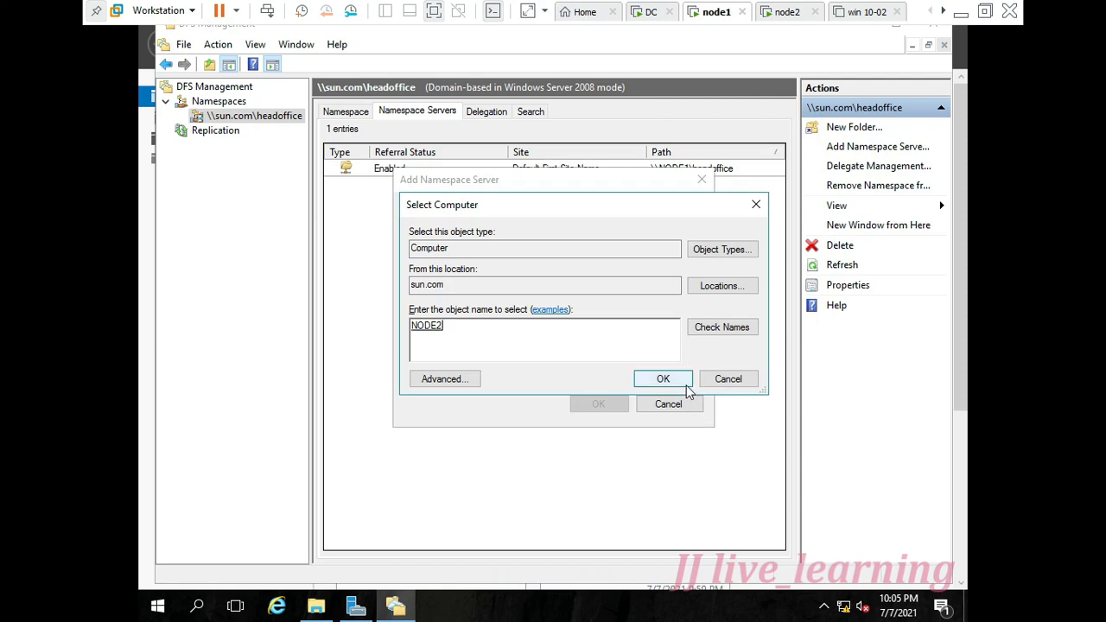
{"action": "left_click", "coordinate": [686, 384]}
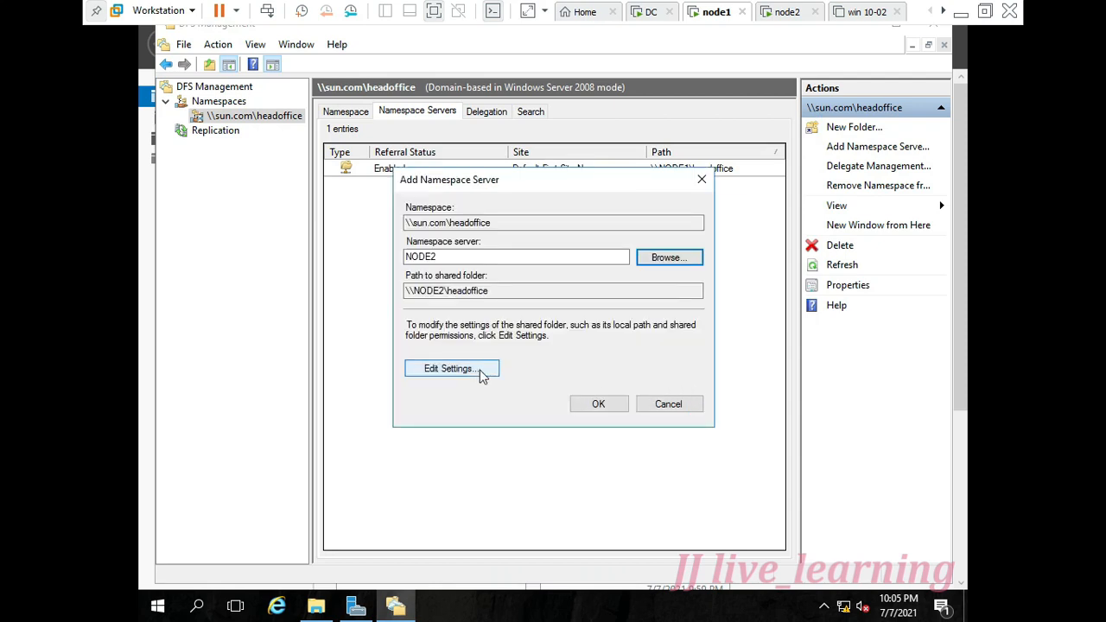
Give all users read and write permissions on NODE2's shared folder, add the server, and check both namespace server entries.
{"action": "left_click", "coordinate": [449, 369]}
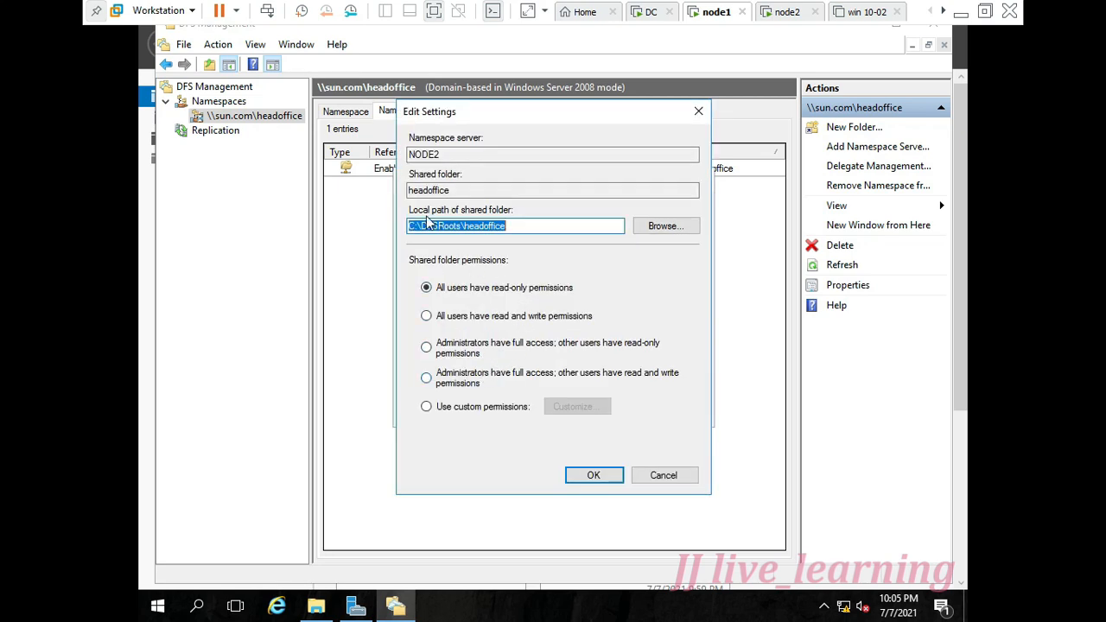
{"action": "left_click", "coordinate": [472, 317]}
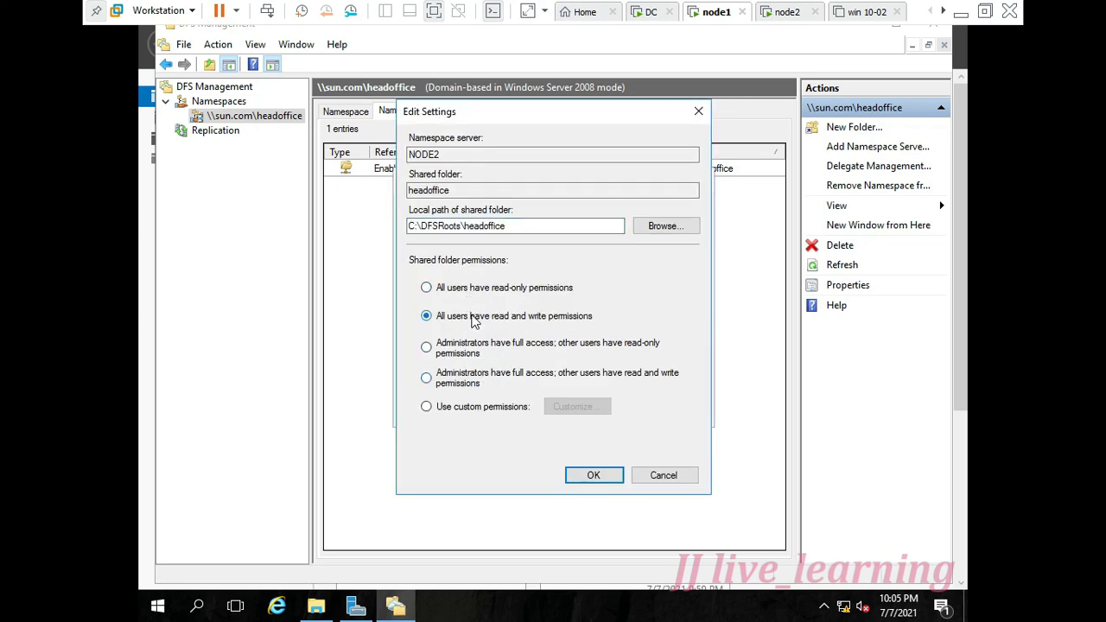
{"action": "left_click", "coordinate": [580, 478]}
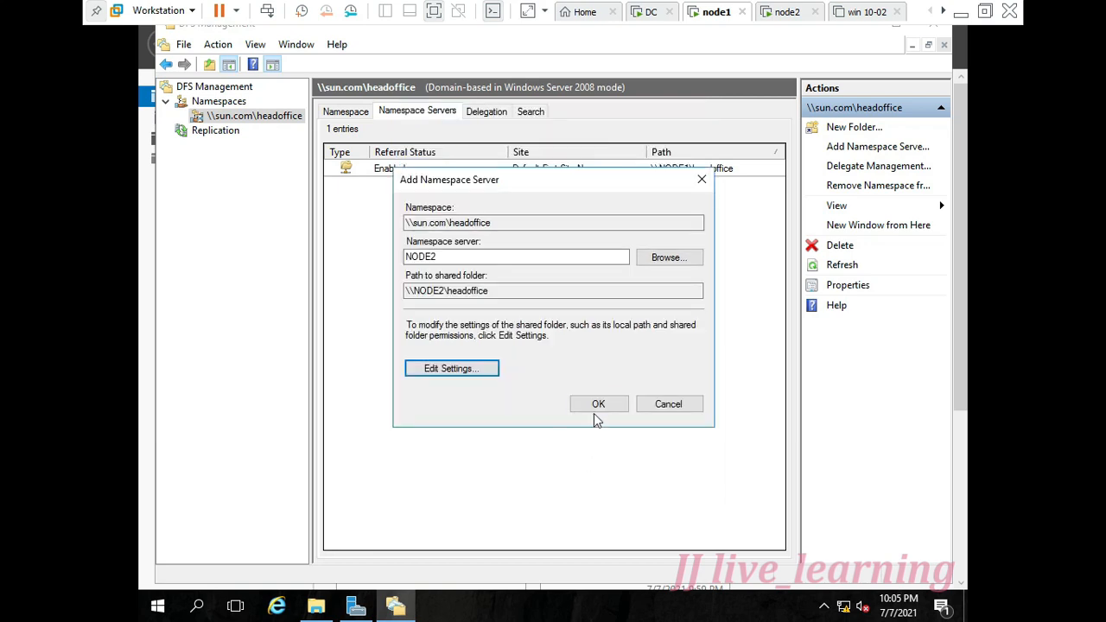
{"action": "left_click", "coordinate": [595, 406]}
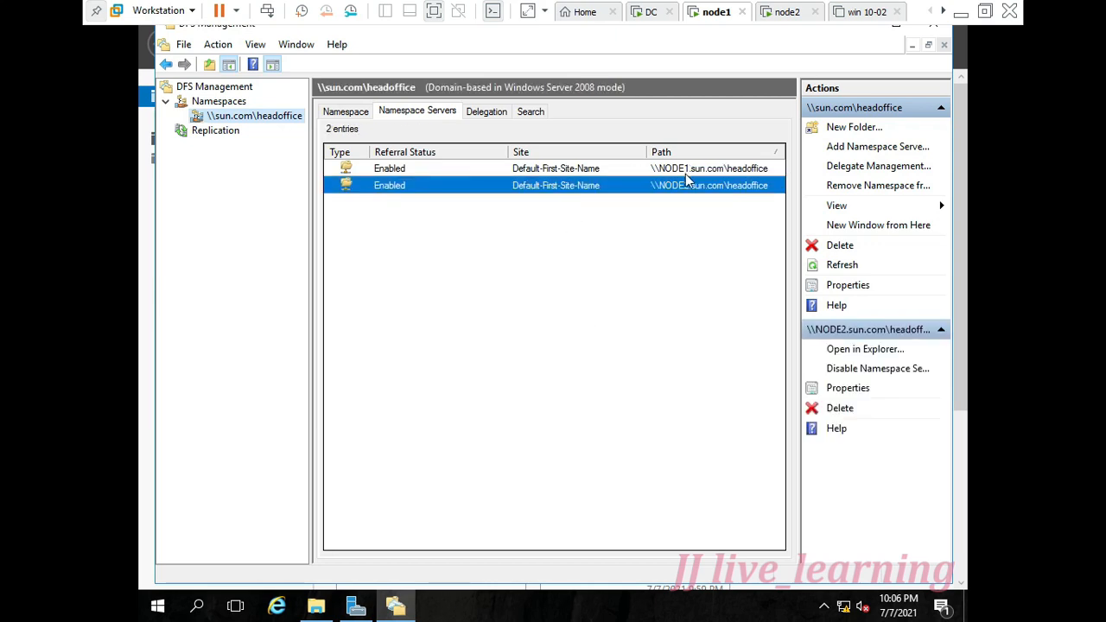
{"action": "left_click", "coordinate": [693, 170]}
{"action": "left_click", "coordinate": [693, 190]}
Switch to the node2 machine, close File Explorer, launch DFS Management by running dfsmgmt.msc, and open the \\sun.com\headoffice namespace.
{"action": "left_click", "coordinate": [785, 12]}
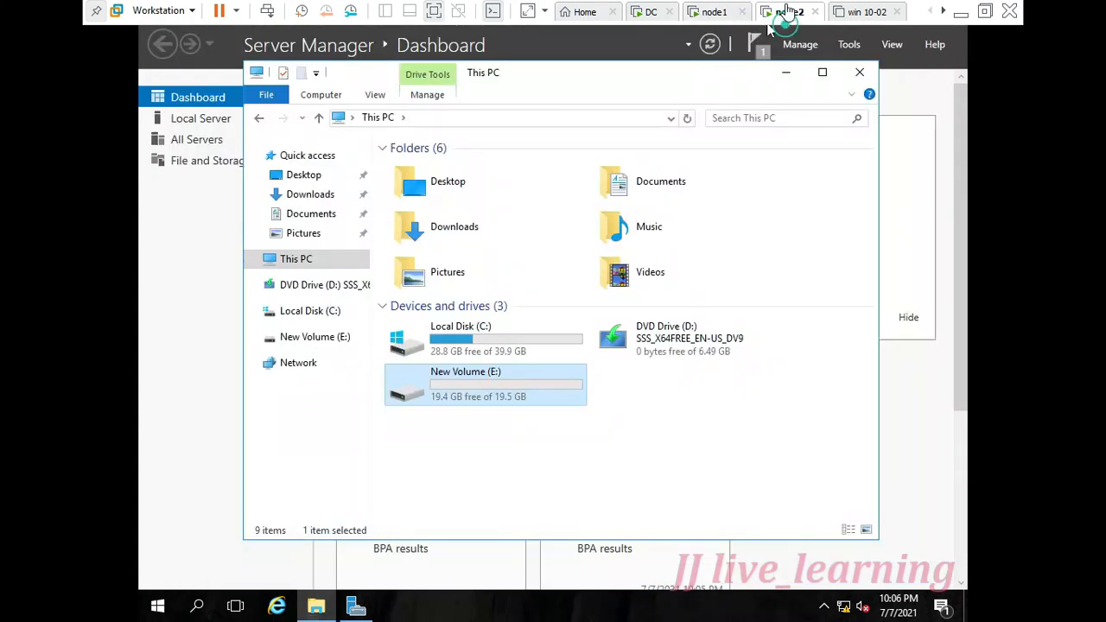
{"action": "left_click", "coordinate": [871, 80]}
{"action": "key", "text": "super+r"}
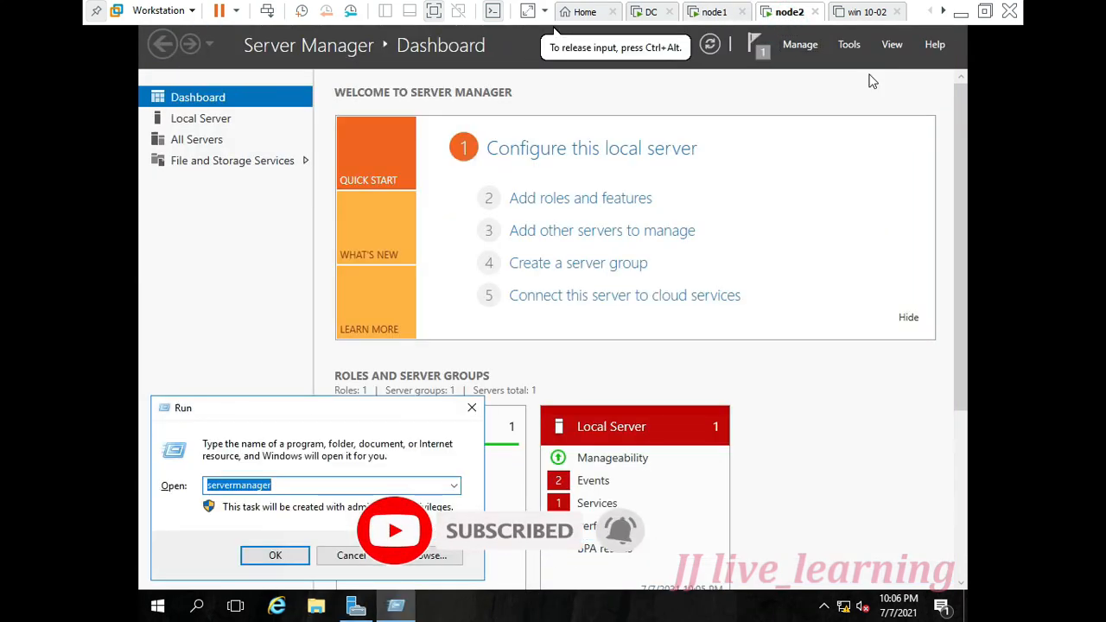
{"action": "type", "text": "dfsmgmt.msc"}
{"action": "key", "text": "Return"}
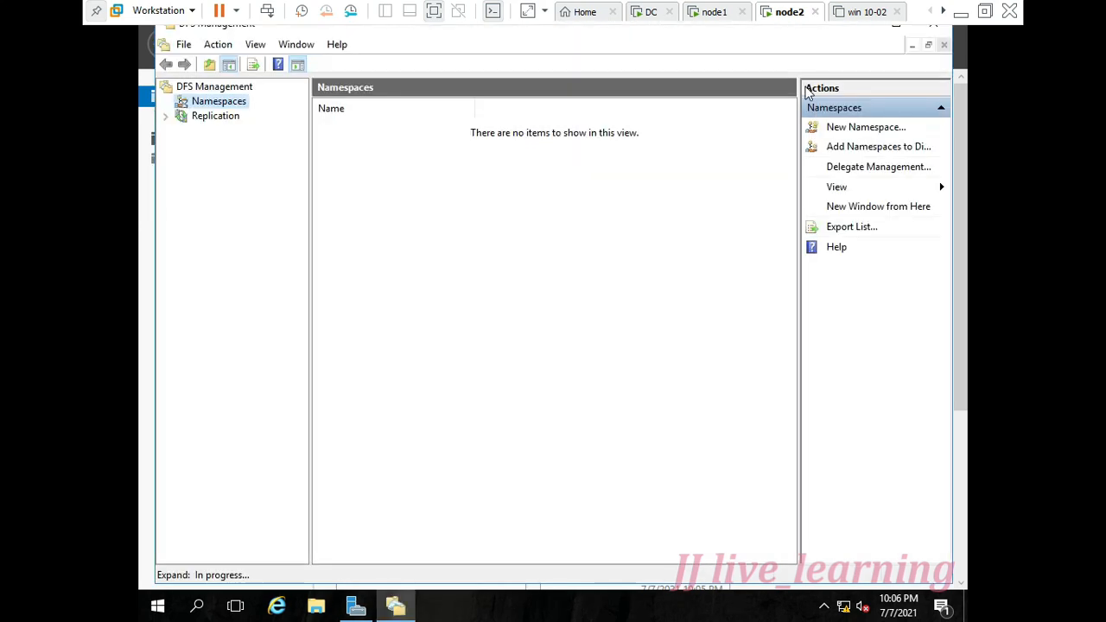
{"action": "double_click", "coordinate": [178, 105]}
{"action": "left_click", "coordinate": [226, 117]}
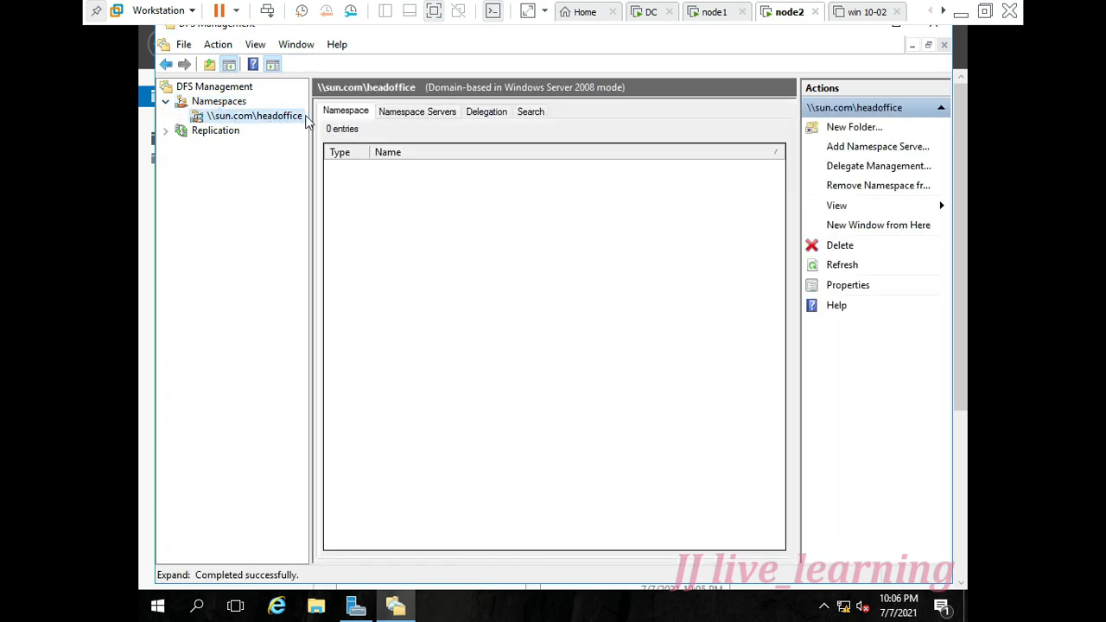
Check the NODE1 and NODE2 namespace server entries of \\sun.com\headoffice on node2.
{"action": "left_click", "coordinate": [403, 113]}
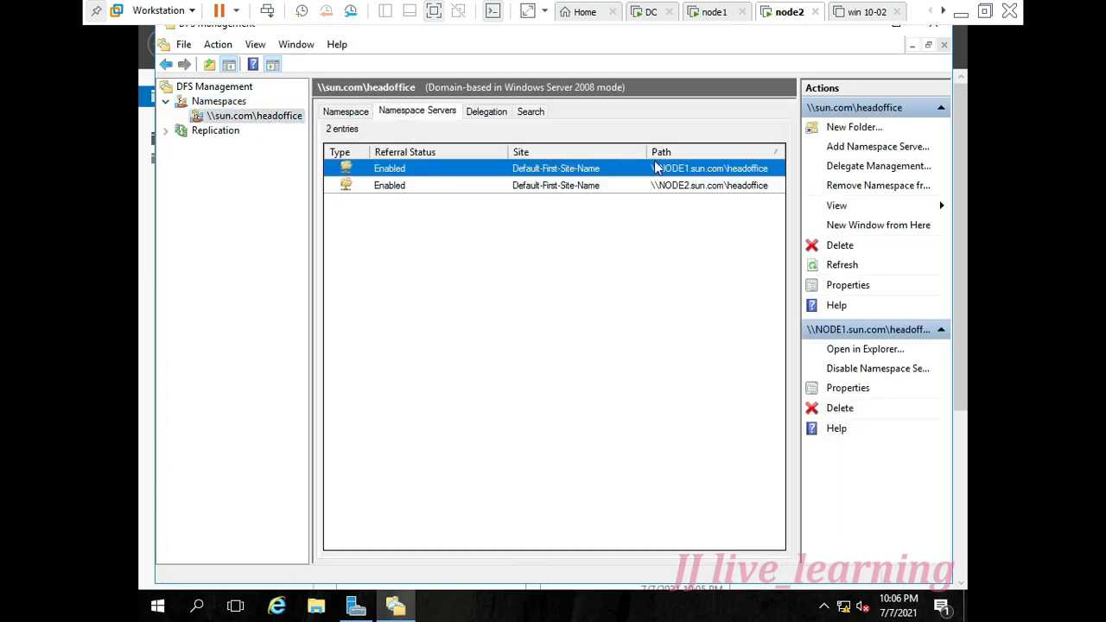
{"action": "left_click", "coordinate": [714, 184]}
{"action": "left_click", "coordinate": [711, 170]}
Switch to the node1 machine and start a new multipurpose replication group named hr in the sun.com domain.
{"action": "left_click", "coordinate": [714, 12]}
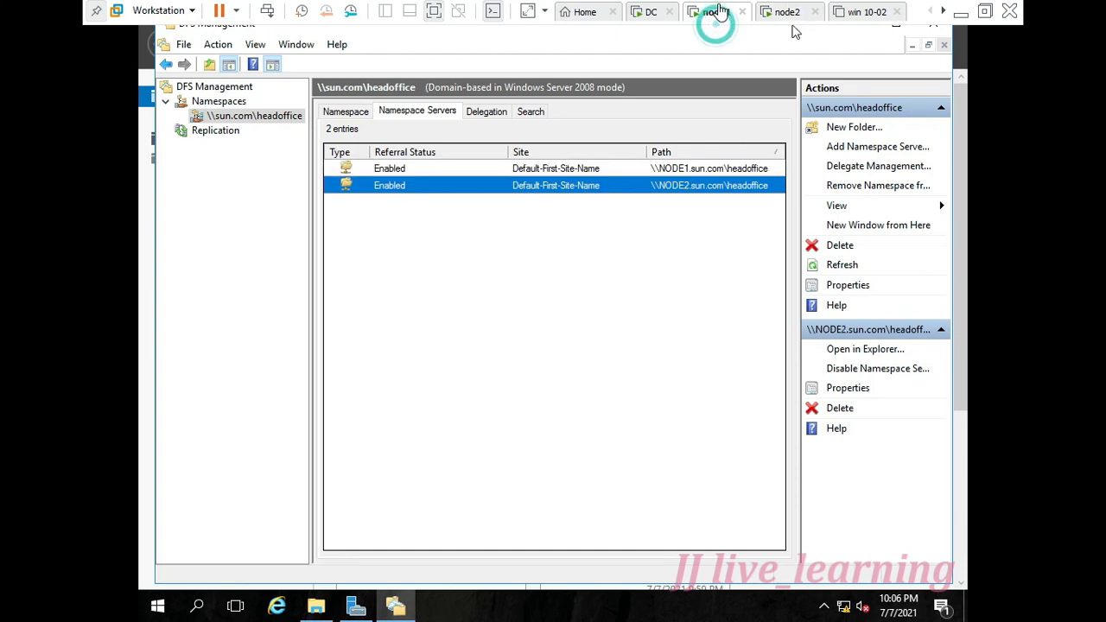
{"action": "left_click", "coordinate": [220, 136]}
{"action": "right_click", "coordinate": [220, 135]}
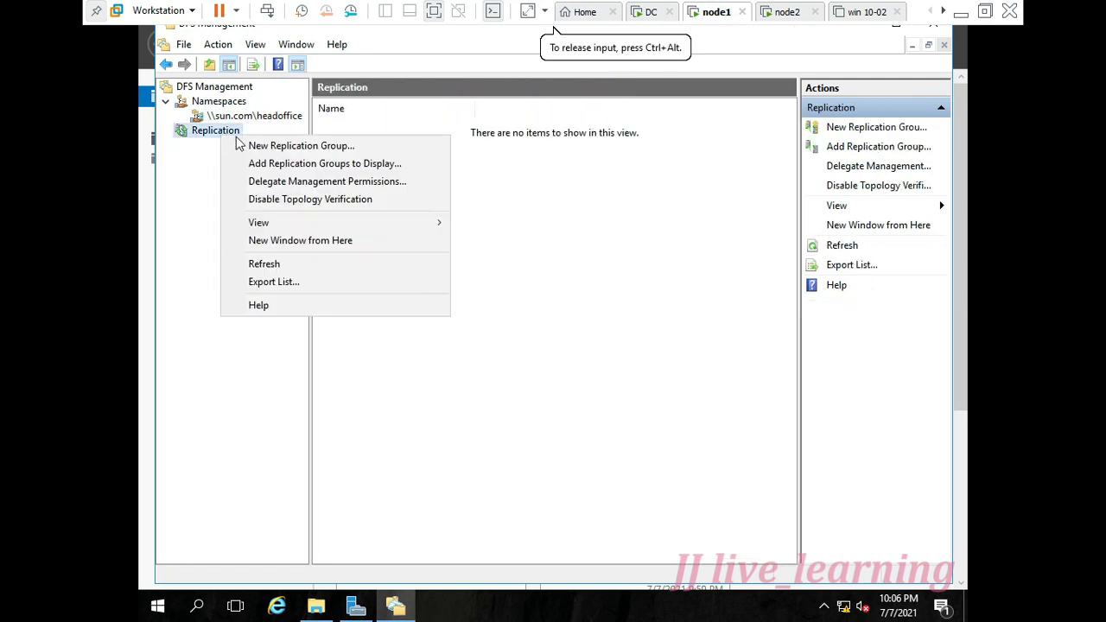
{"action": "left_click", "coordinate": [353, 148]}
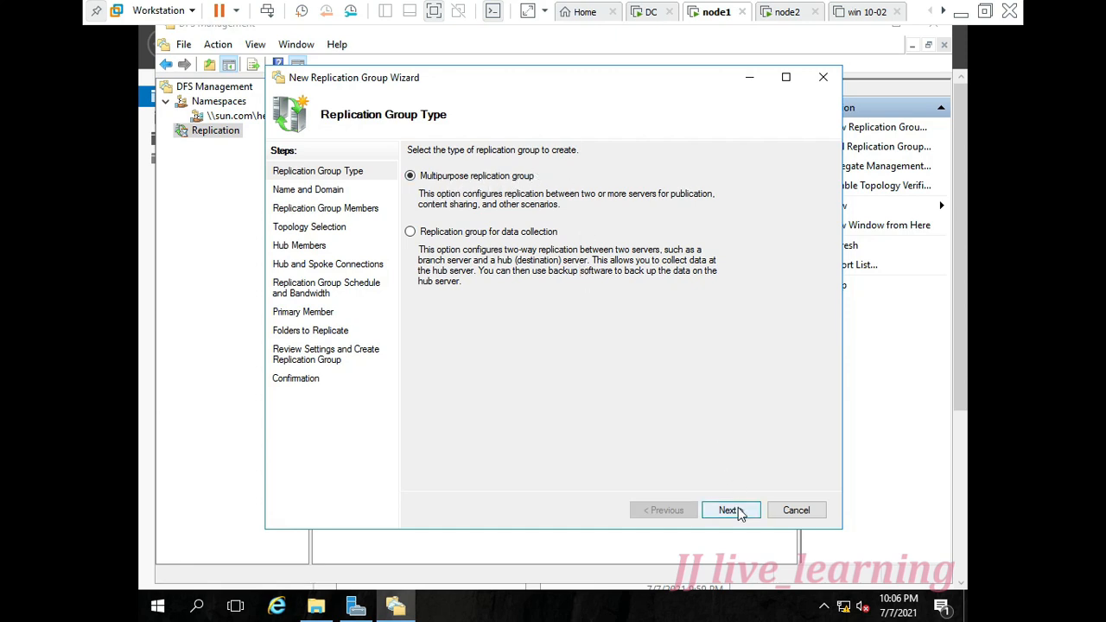
{"action": "left_click", "coordinate": [728, 510]}
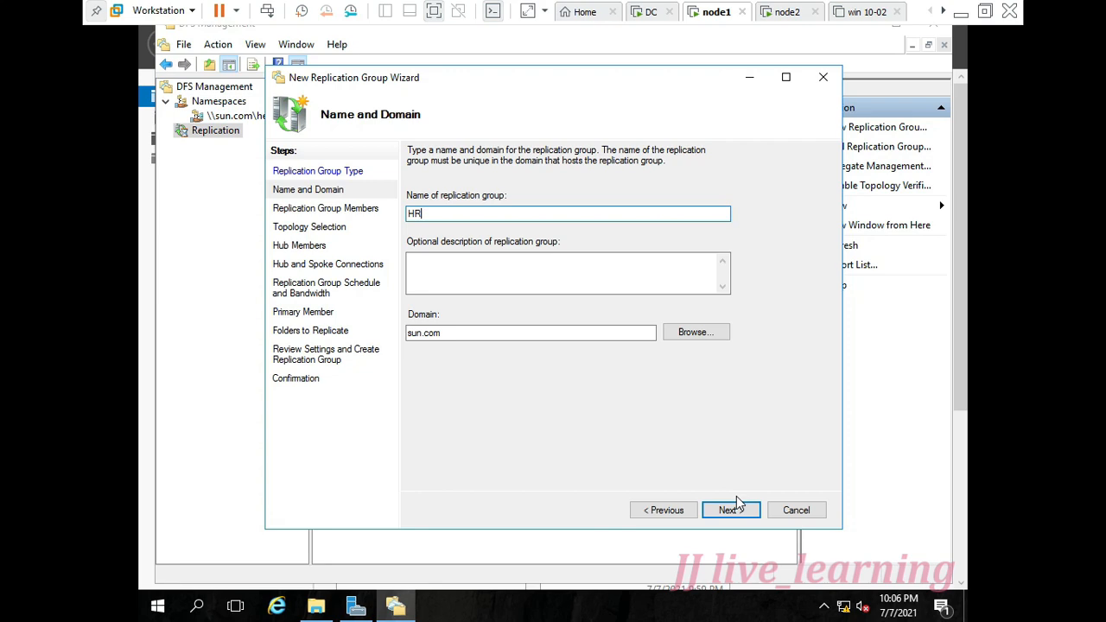
{"action": "key", "text": "BackSpace"}
{"action": "type", "text": "hr"}
{"action": "left_click", "coordinate": [730, 517]}
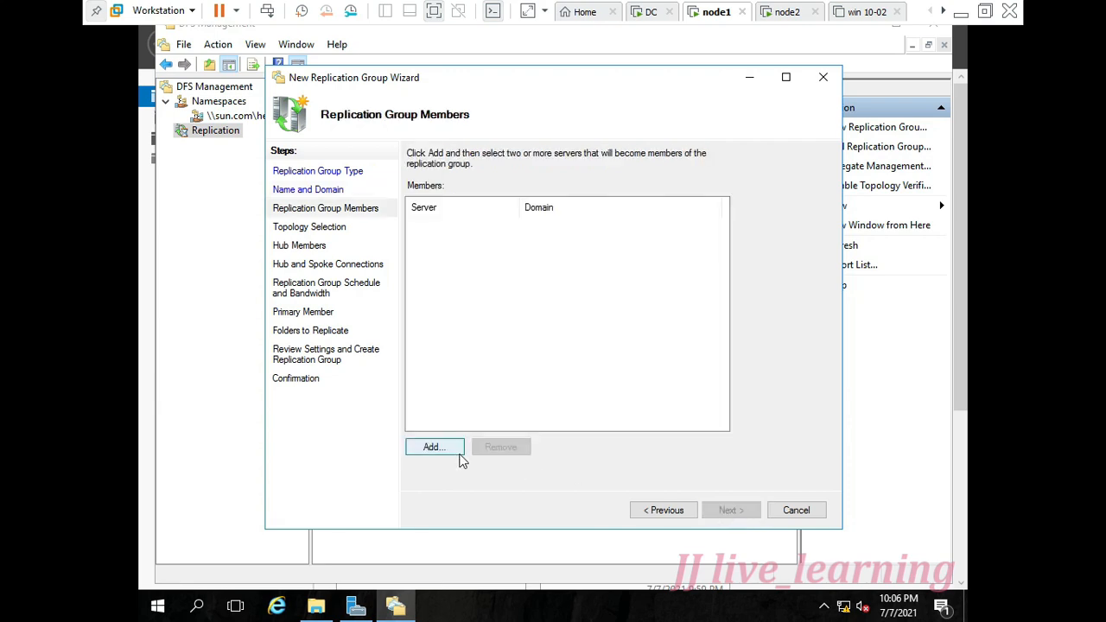
Find the domain's computers and add NODE1 and NODE2 as members of the replication group.
{"action": "left_click", "coordinate": [448, 450]}
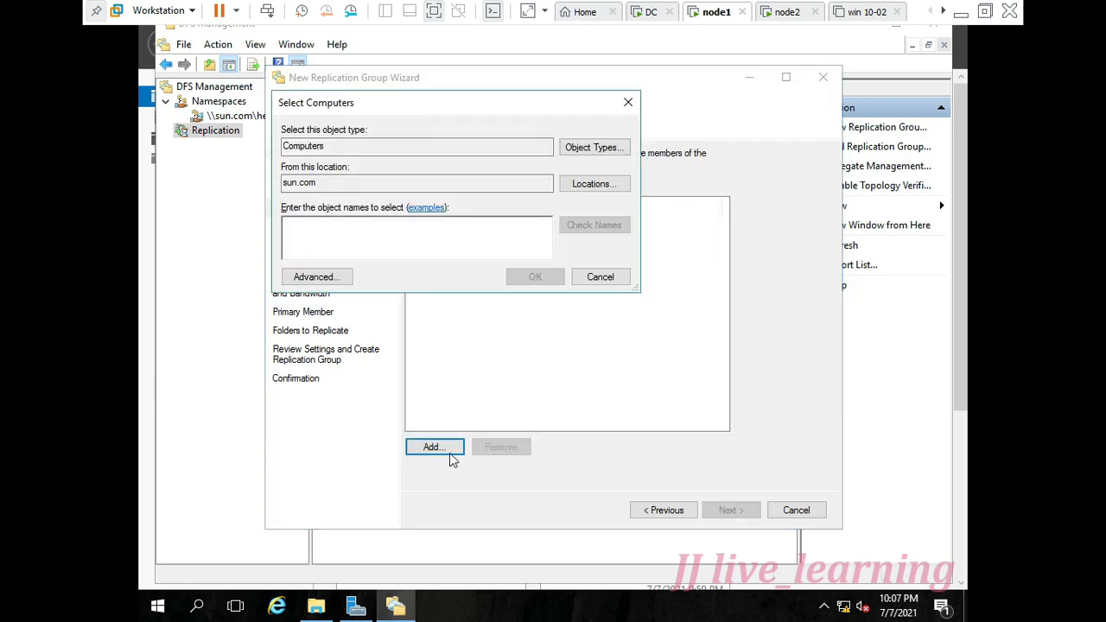
{"action": "left_click", "coordinate": [328, 280]}
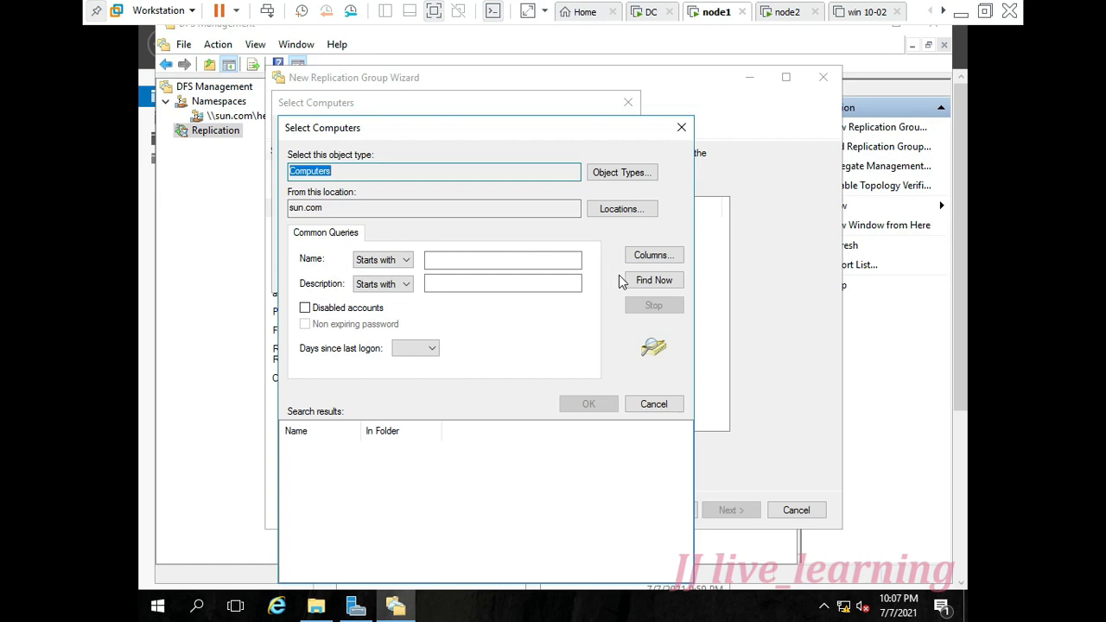
{"action": "left_click", "coordinate": [647, 282]}
{"action": "left_click", "coordinate": [354, 475]}
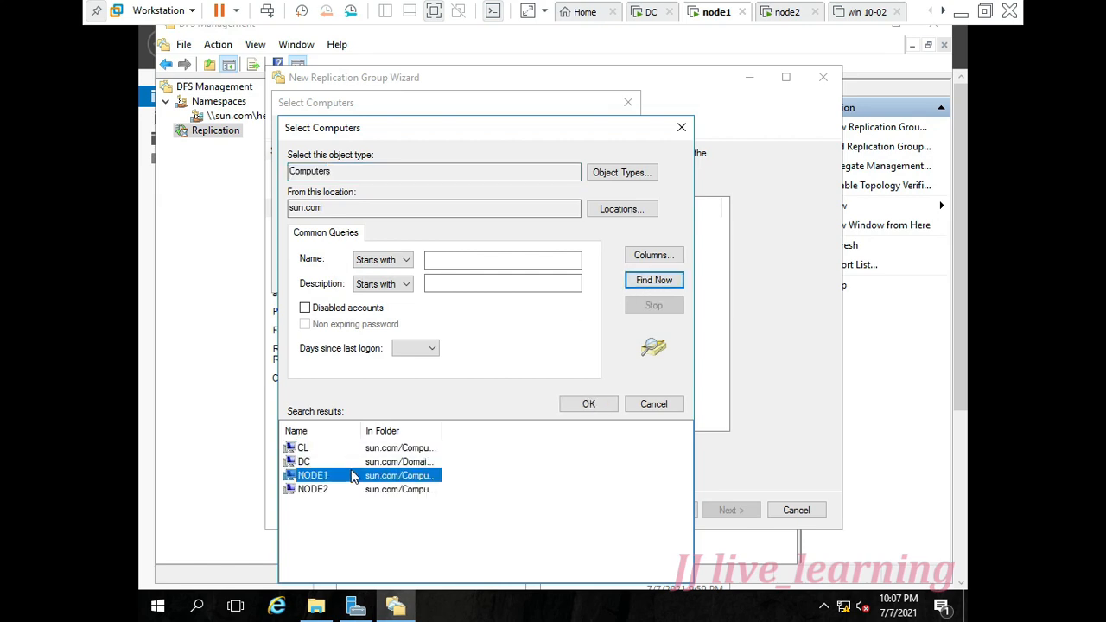
{"action": "left_click", "coordinate": [353, 489], "text": "shift"}
{"action": "left_click", "coordinate": [579, 405]}
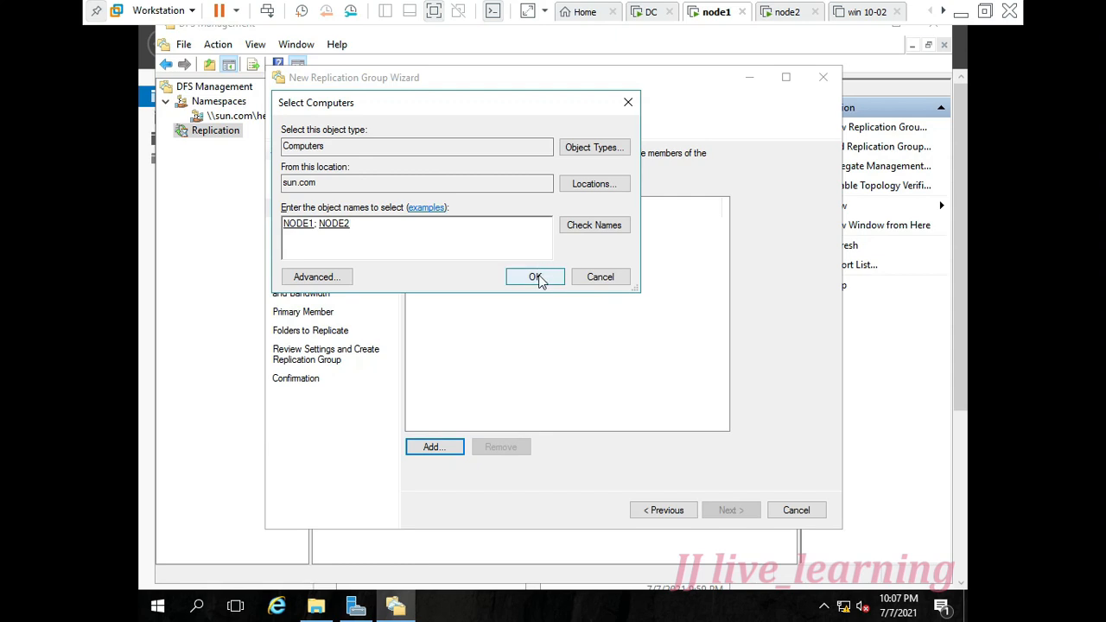
{"action": "left_click", "coordinate": [535, 277]}
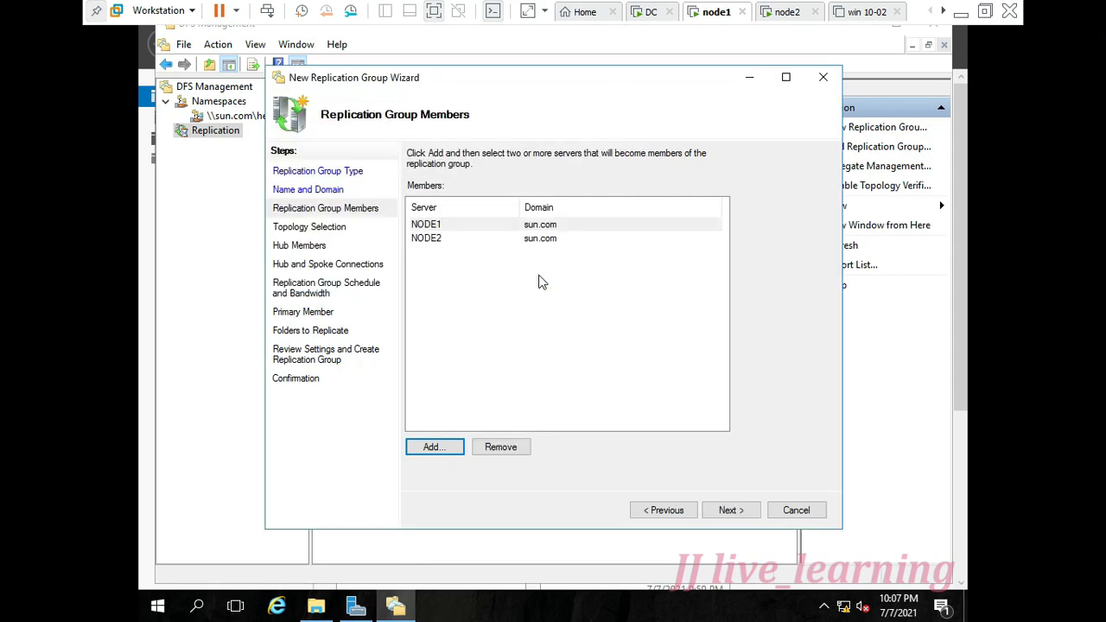
{"action": "left_click", "coordinate": [726, 510]}
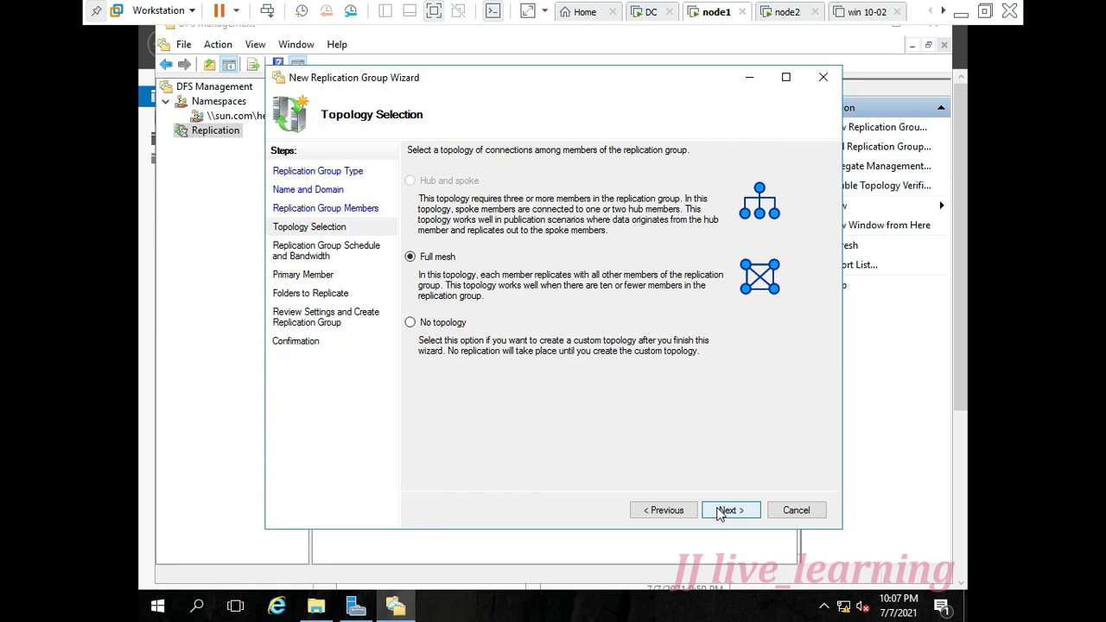
Accept the full mesh topology and keep continuous replication at Full bandwidth.
{"action": "left_click", "coordinate": [725, 511]}
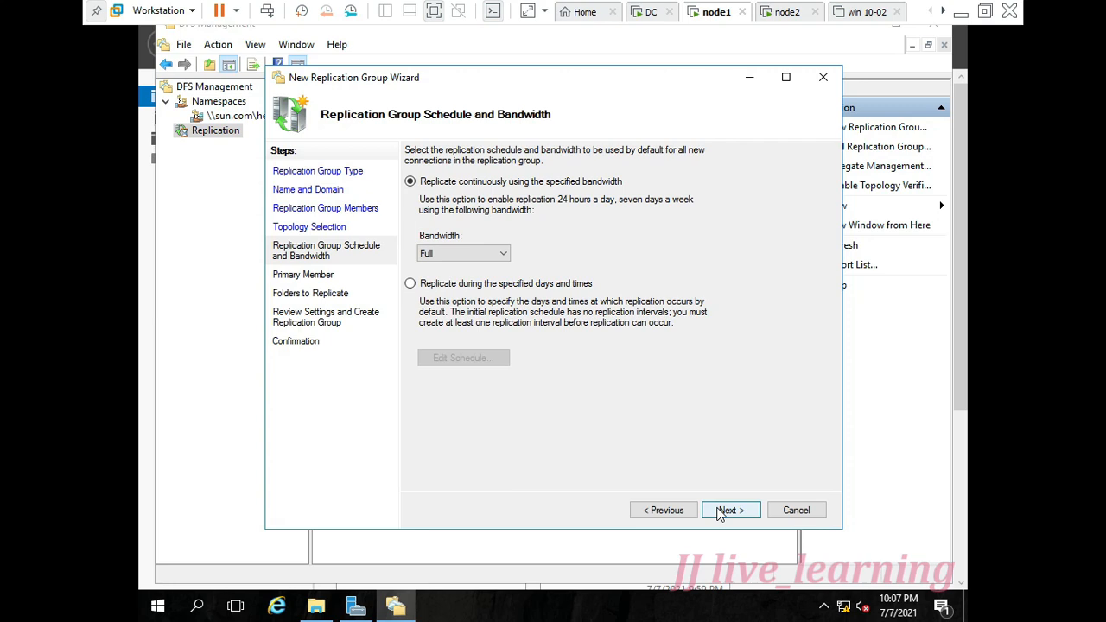
{"action": "left_click", "coordinate": [450, 252]}
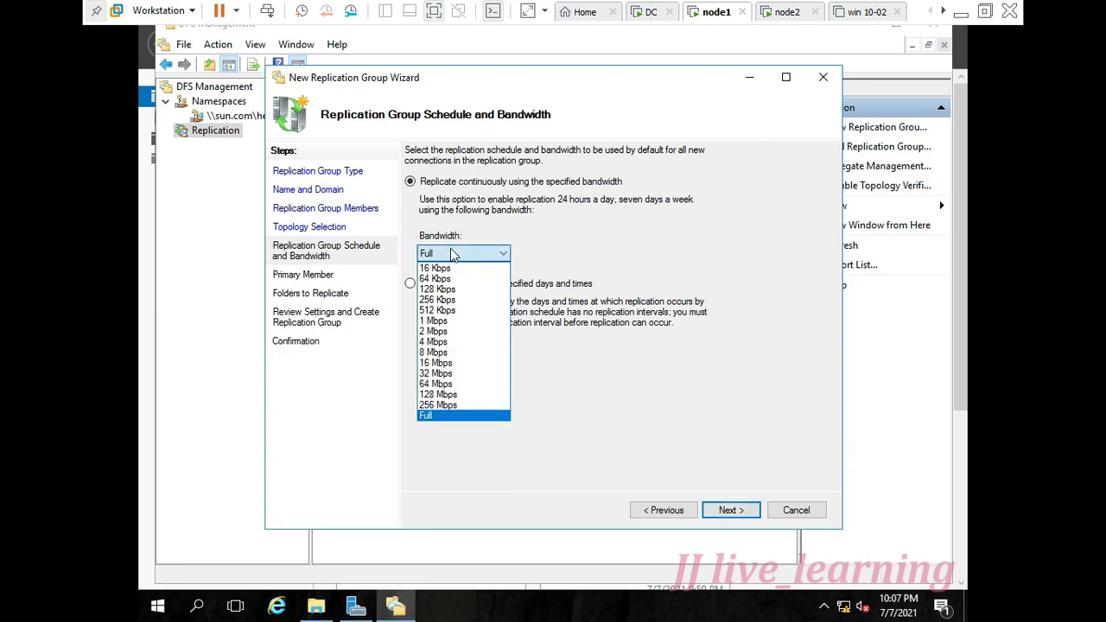
{"action": "left_click", "coordinate": [449, 415]}
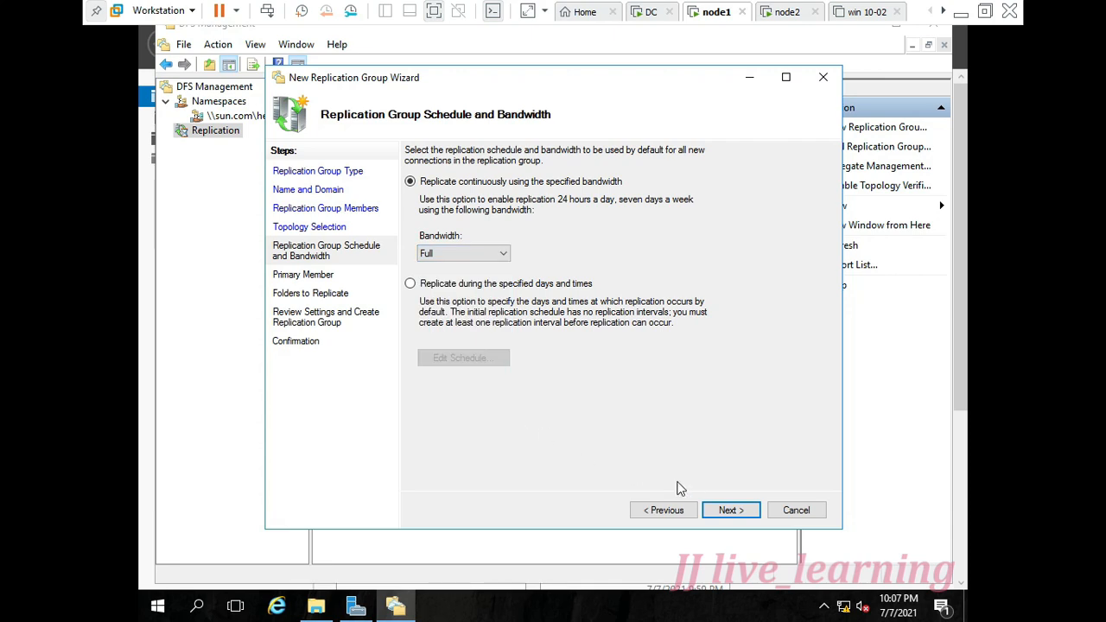
{"action": "left_click", "coordinate": [726, 510]}
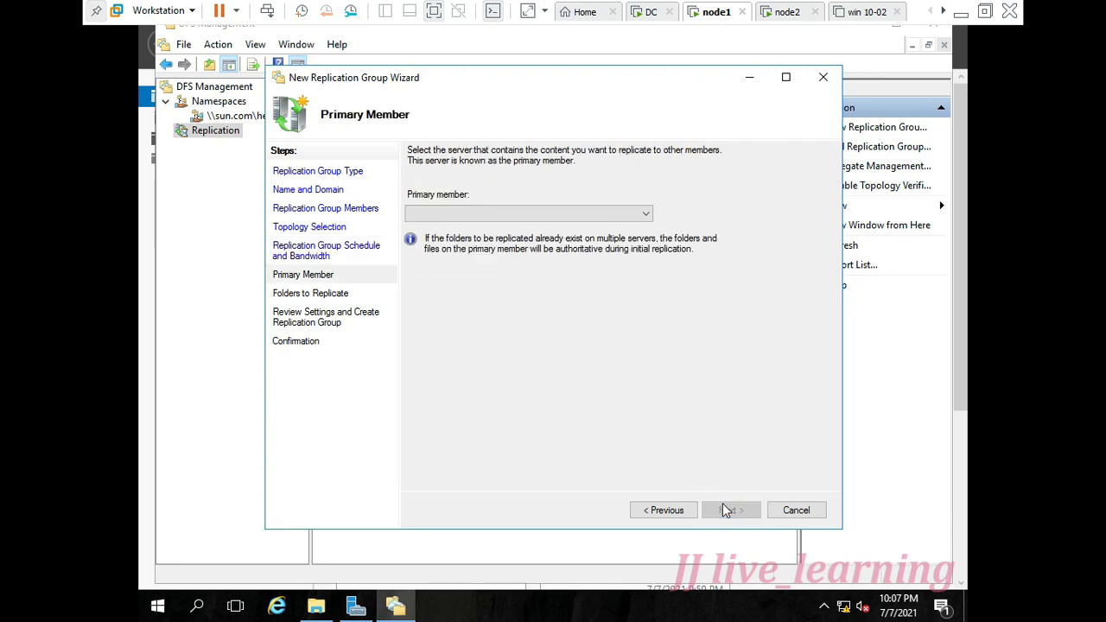
Set NODE1 as the primary member of the replication group.
{"action": "left_click", "coordinate": [592, 215]}
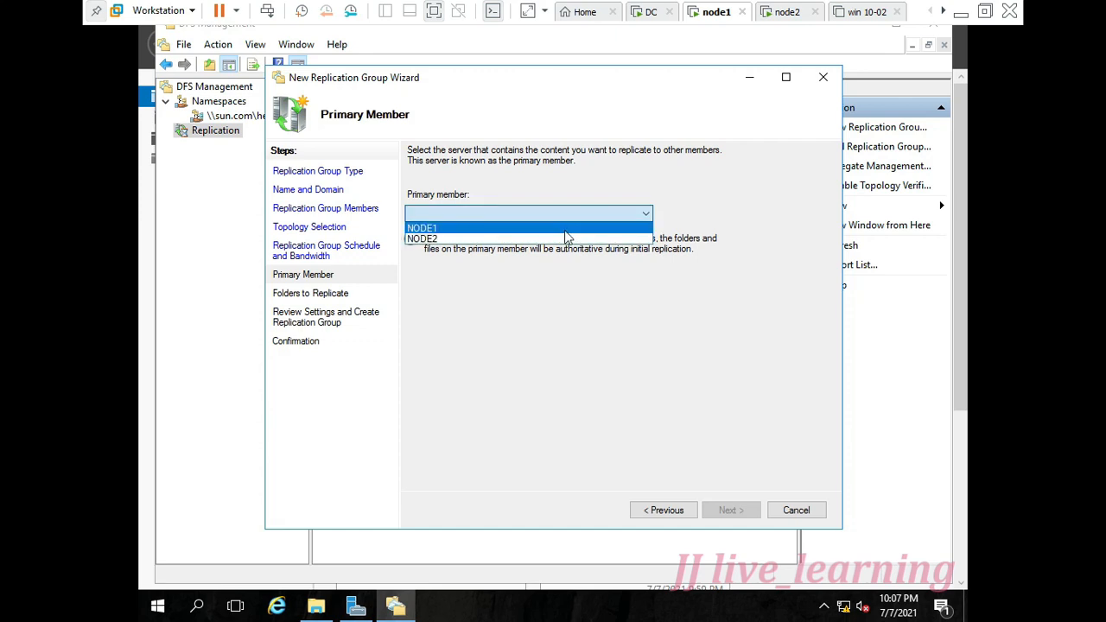
{"action": "left_click", "coordinate": [563, 225]}
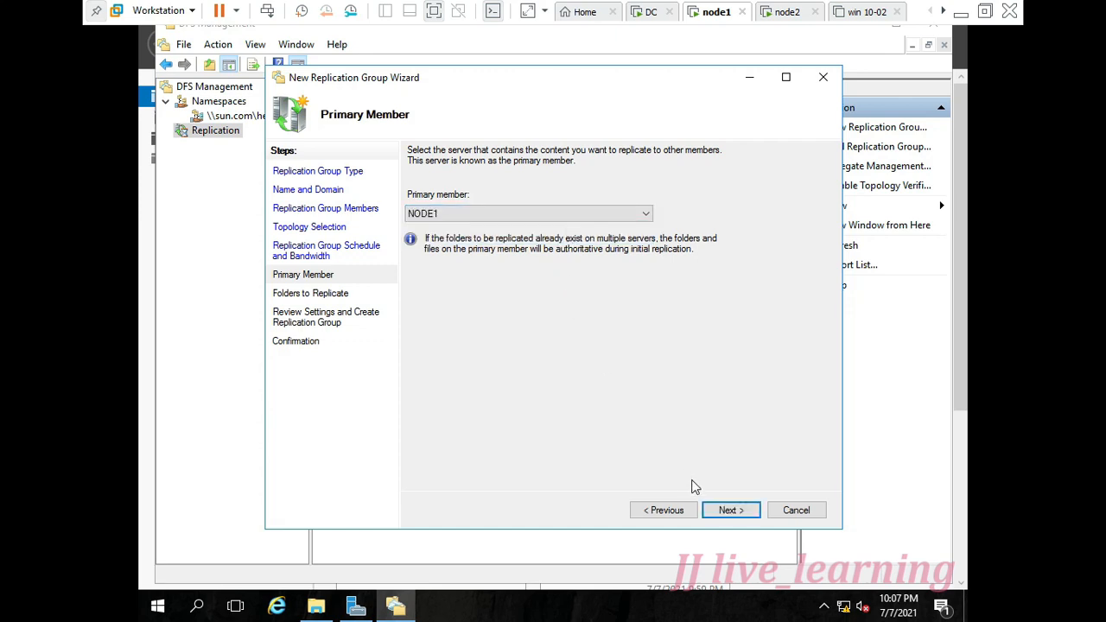
{"action": "left_click", "coordinate": [729, 509]}
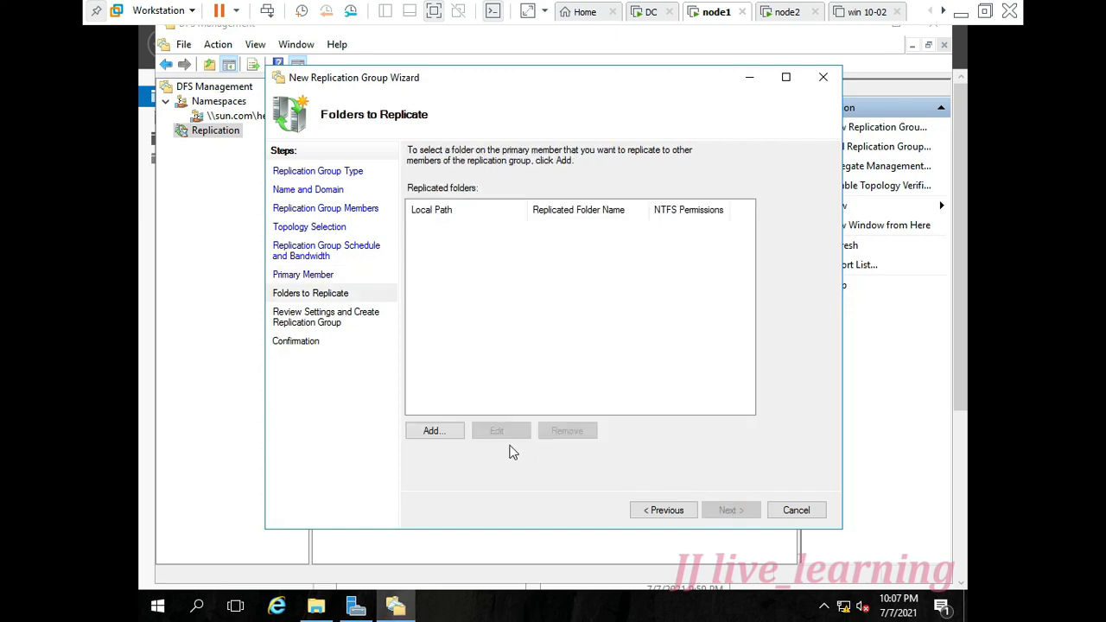
Start adding a folder to replicate, creating a new folder named hr on NODE1's E$ drive and choosing it as the local path.
{"action": "left_click", "coordinate": [446, 437]}
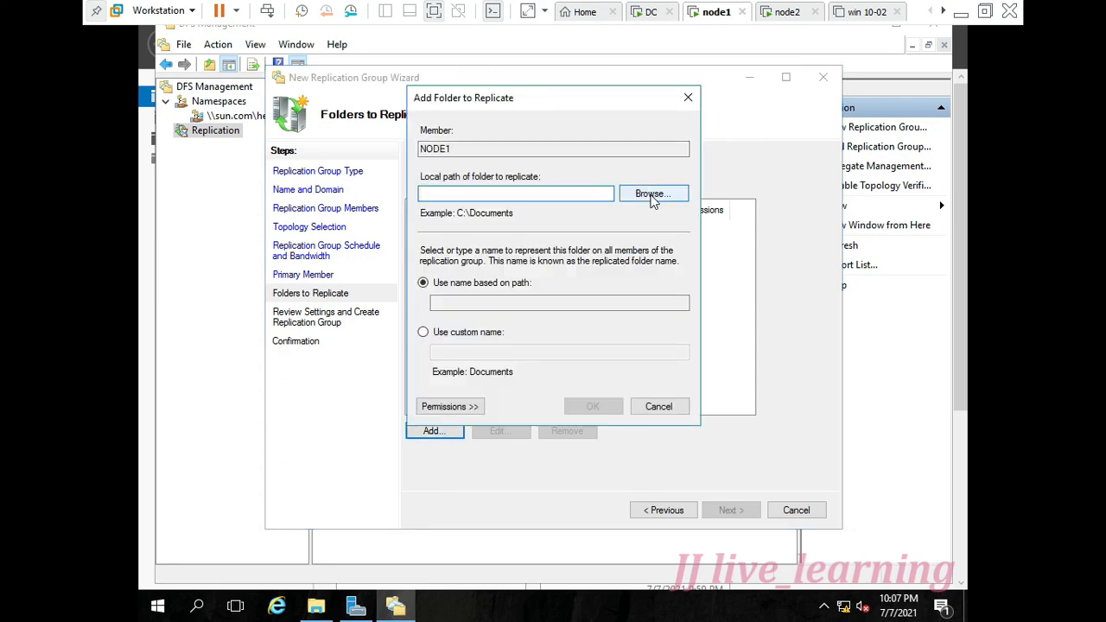
{"action": "left_click", "coordinate": [652, 195]}
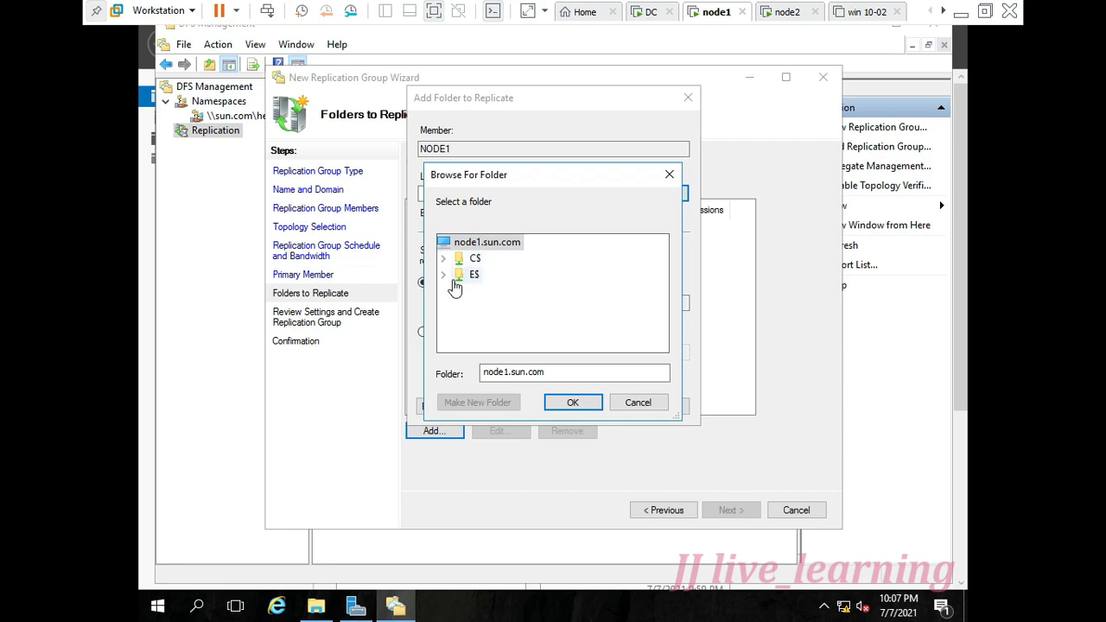
{"action": "left_click", "coordinate": [467, 275]}
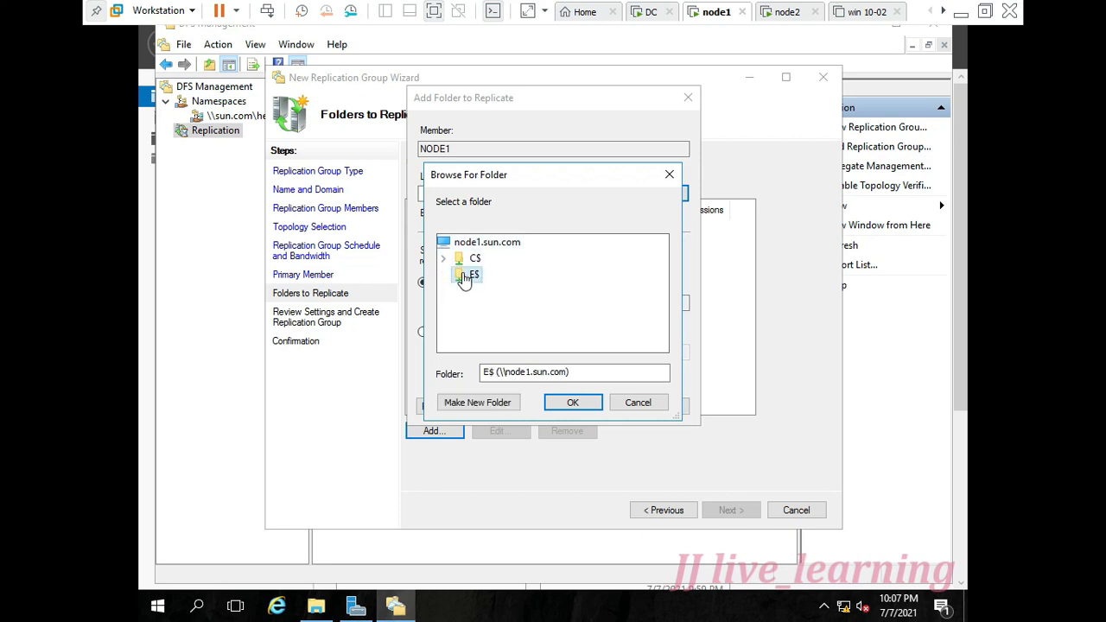
{"action": "left_click", "coordinate": [476, 404]}
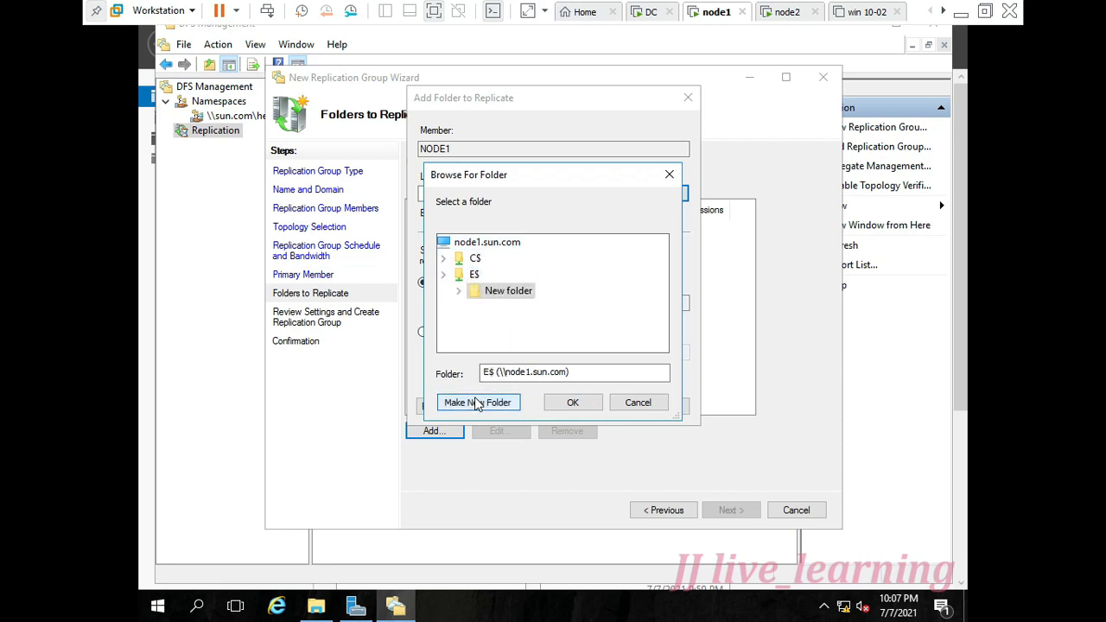
{"action": "type", "text": "hr"}
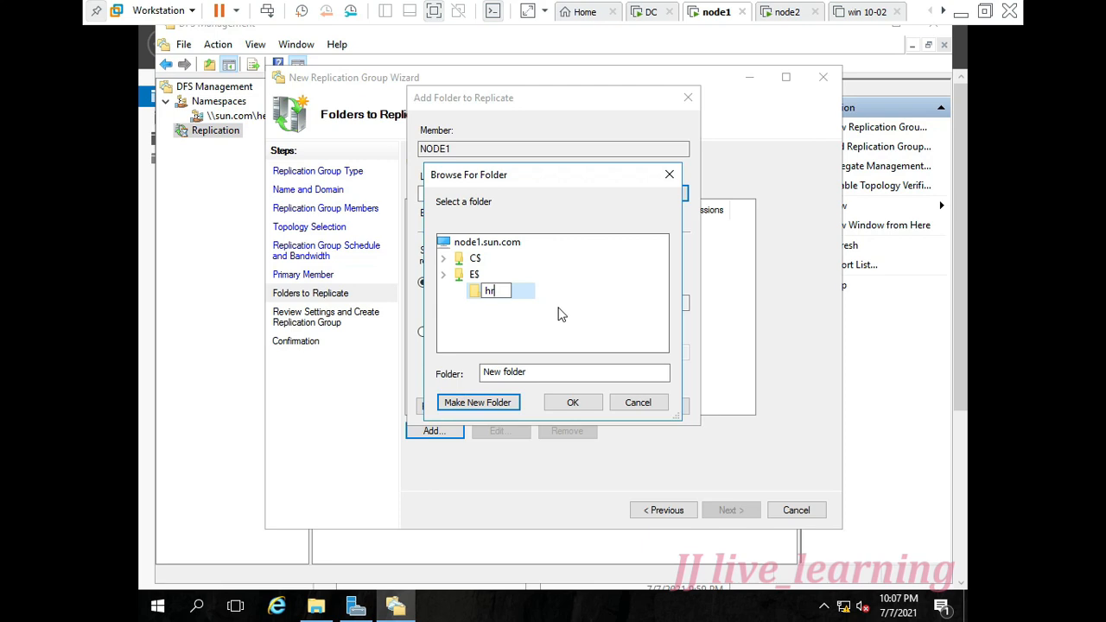
{"action": "key", "text": "Return"}
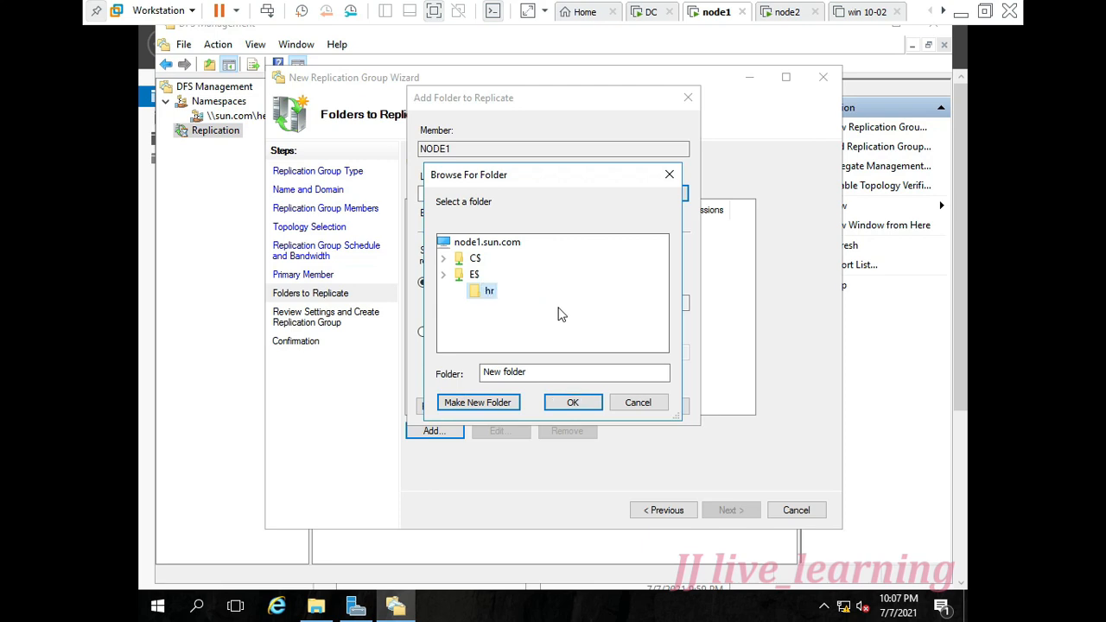
{"action": "left_click", "coordinate": [571, 402]}
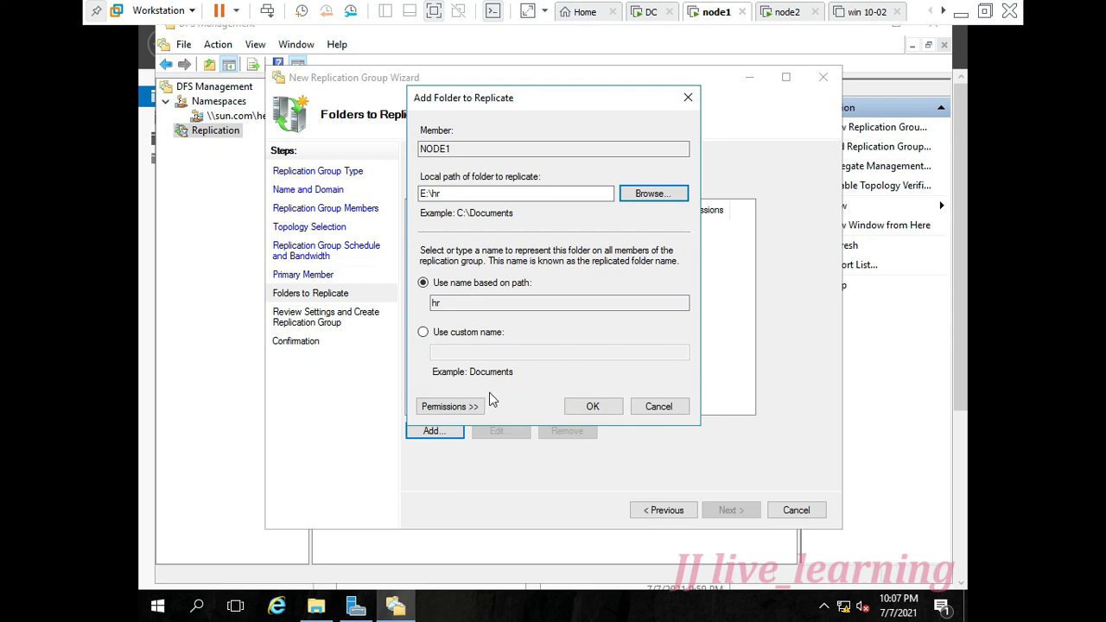
Choose custom NTFS permissions for the replicated hr folder and add the Everyone group to its permission list.
{"action": "left_click", "coordinate": [449, 406]}
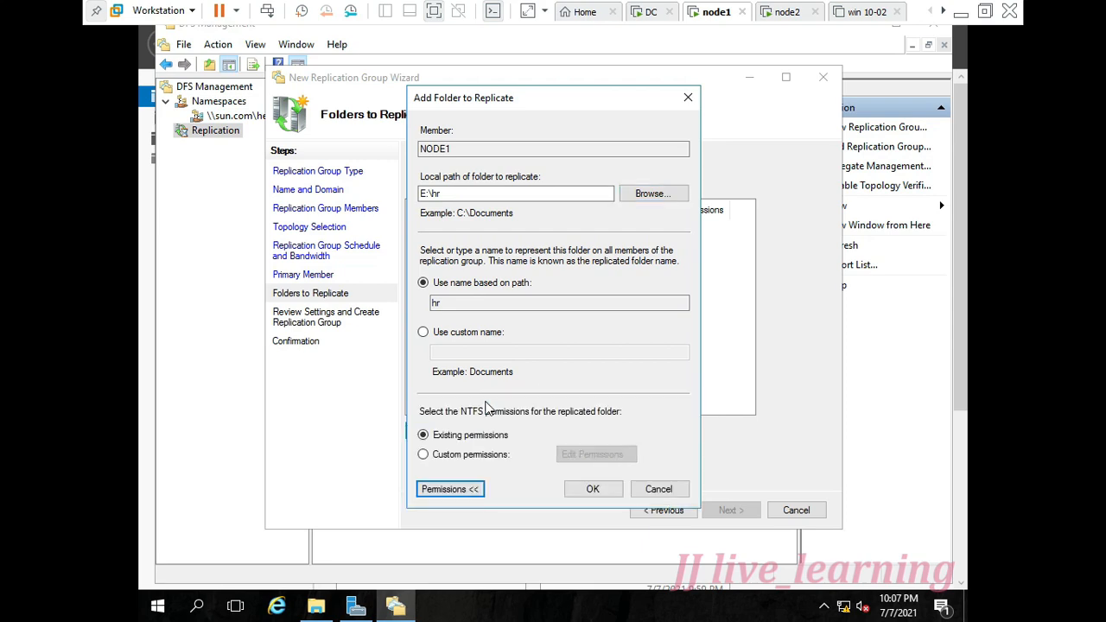
{"action": "left_click", "coordinate": [483, 457]}
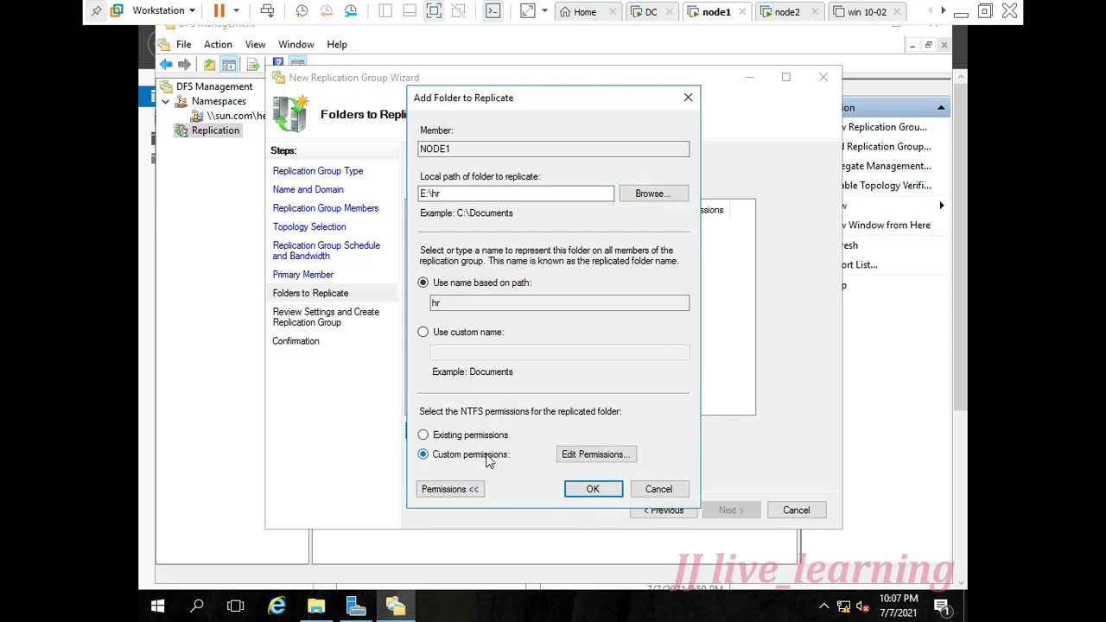
{"action": "left_click", "coordinate": [574, 456]}
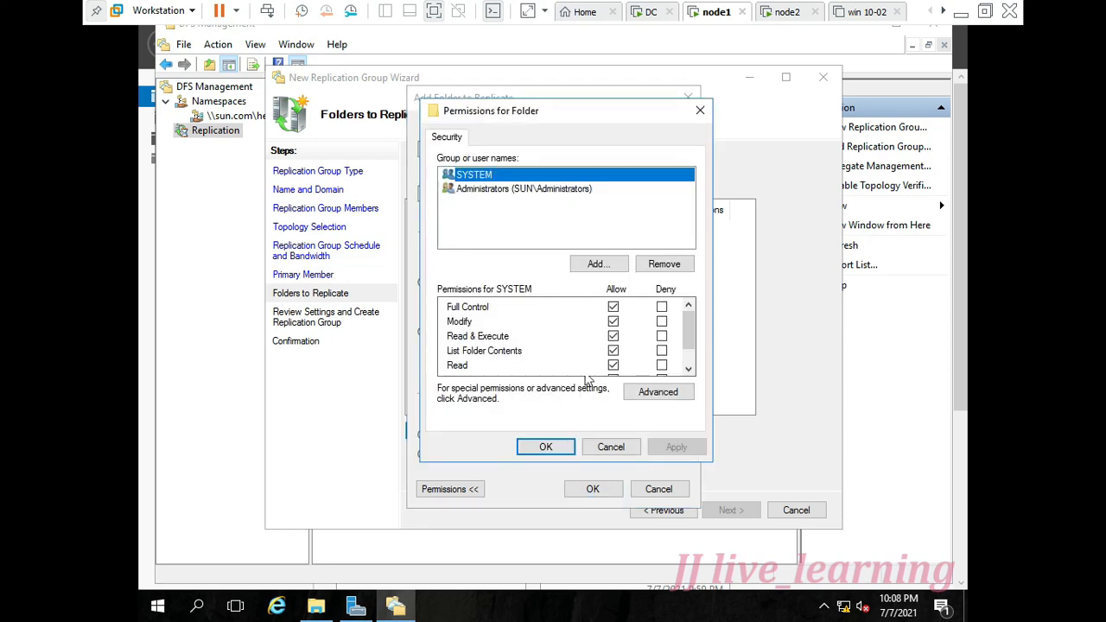
{"action": "left_click", "coordinate": [605, 262]}
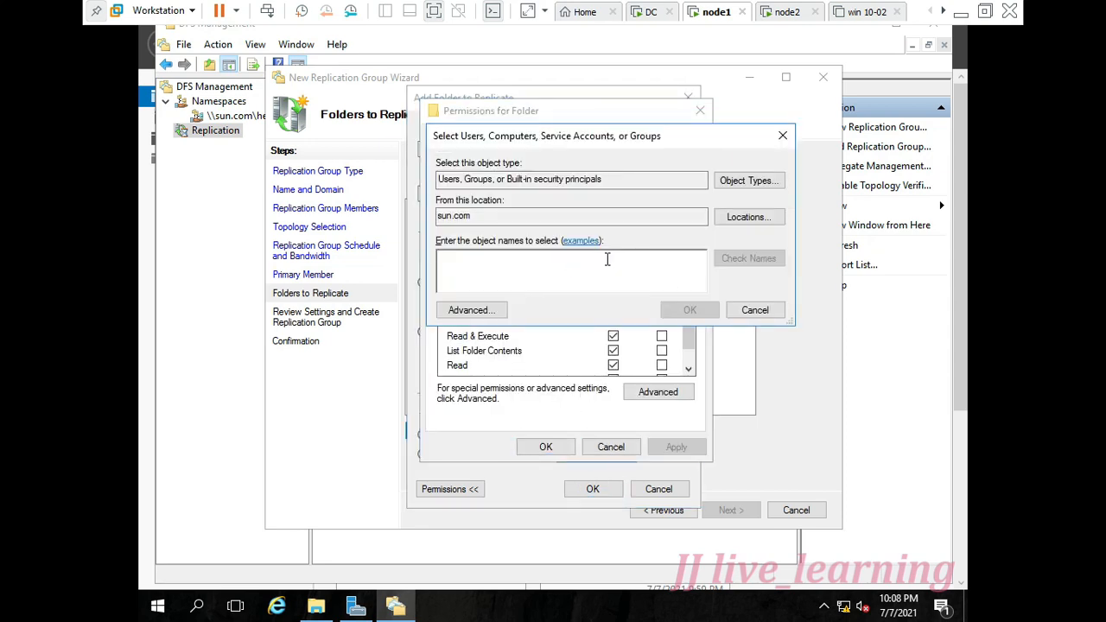
{"action": "type", "text": "eve"}
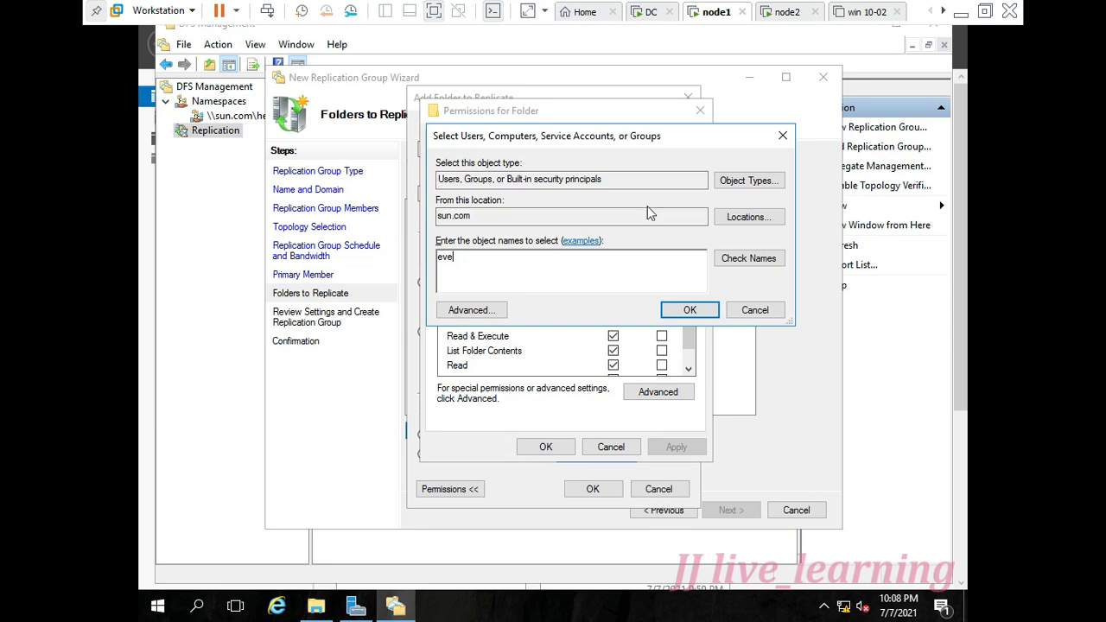
{"action": "left_click", "coordinate": [727, 261]}
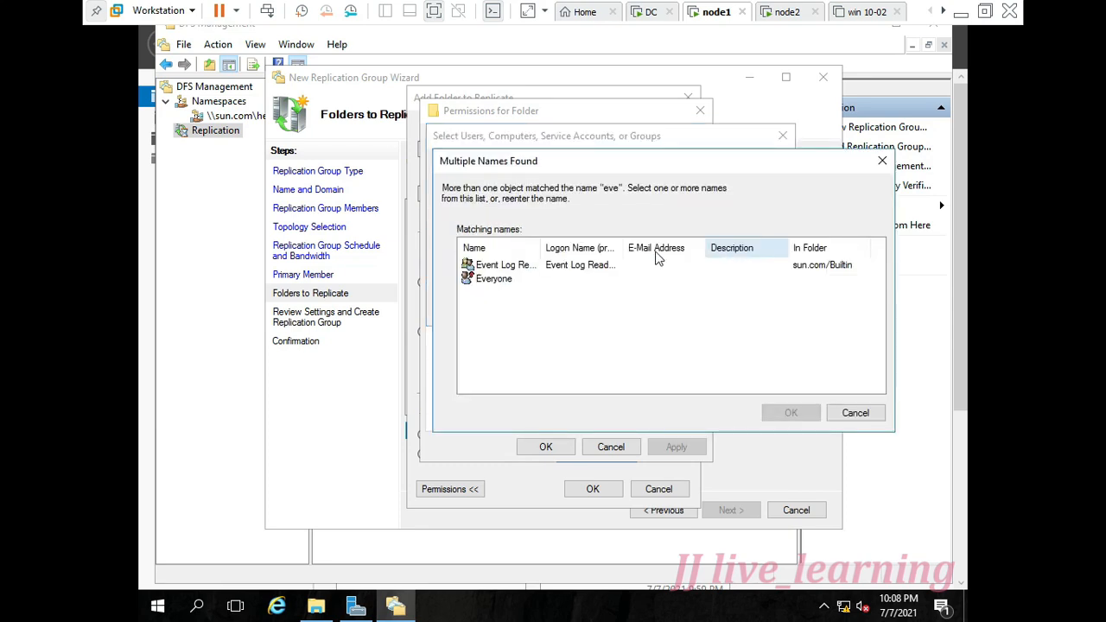
{"action": "left_click", "coordinate": [593, 280]}
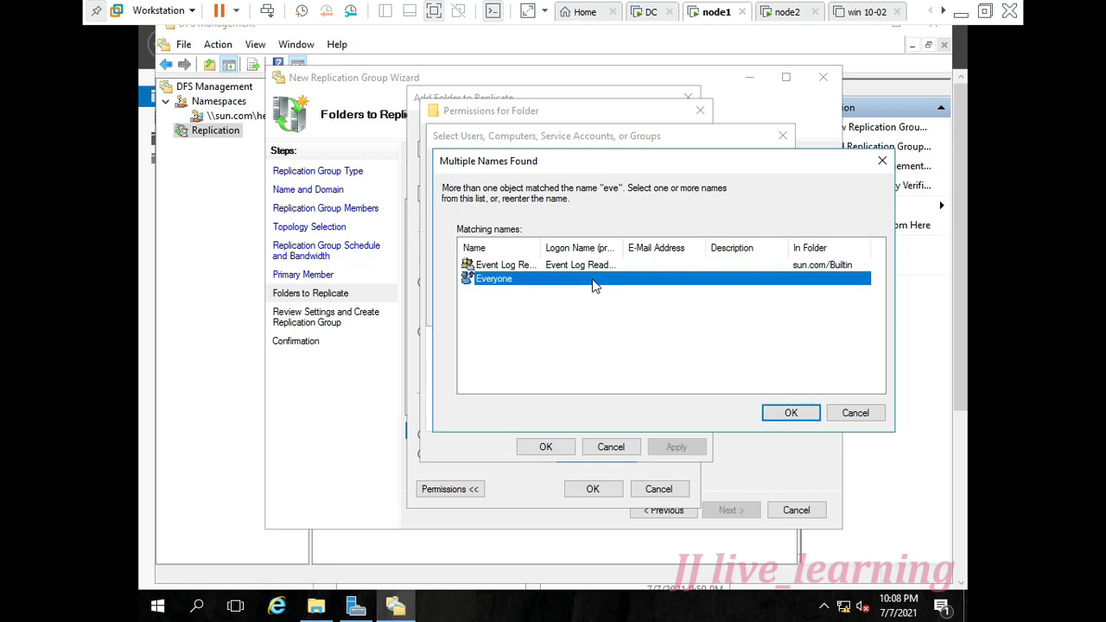
{"action": "left_click", "coordinate": [790, 413]}
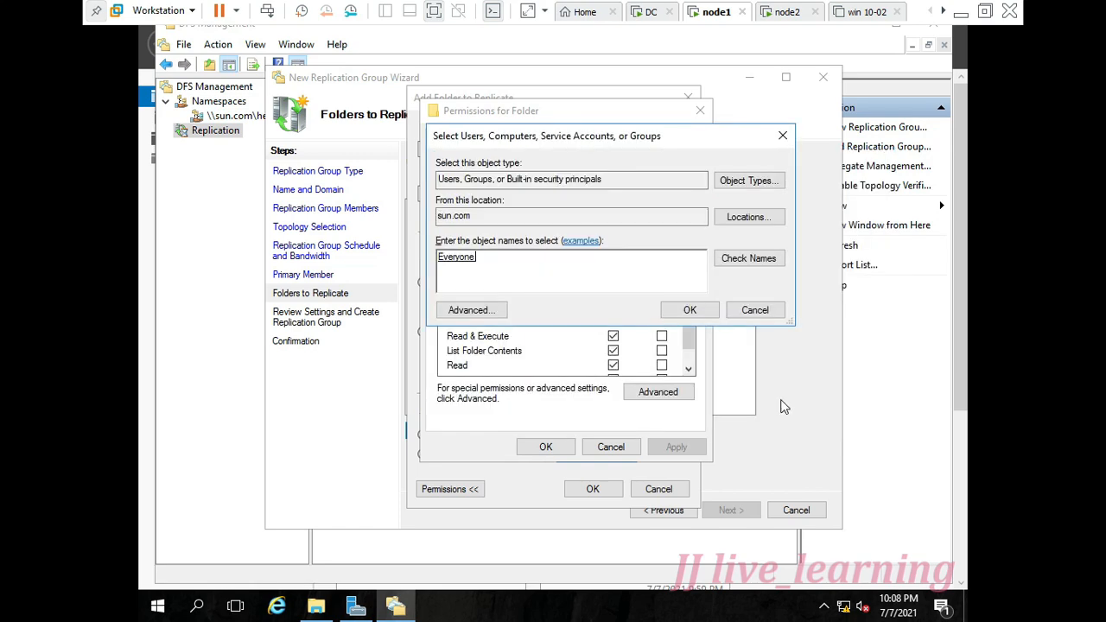
{"action": "left_click", "coordinate": [676, 316]}
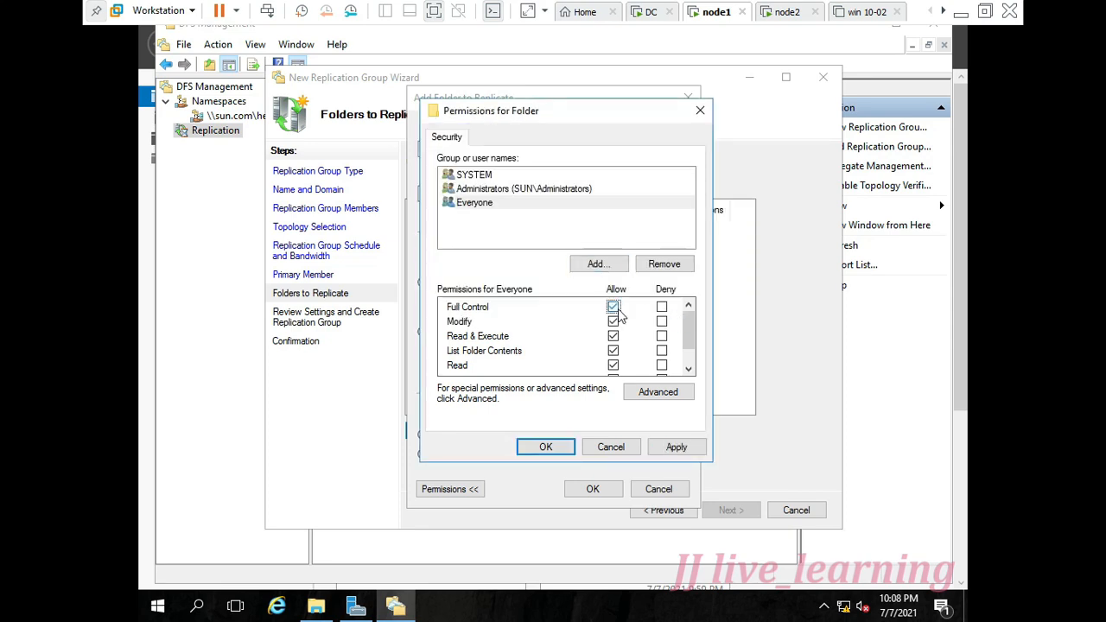
Allow Everyone Full Control on the hr folder and accept E:\hr as the folder to replicate.
{"action": "left_click", "coordinate": [677, 447]}
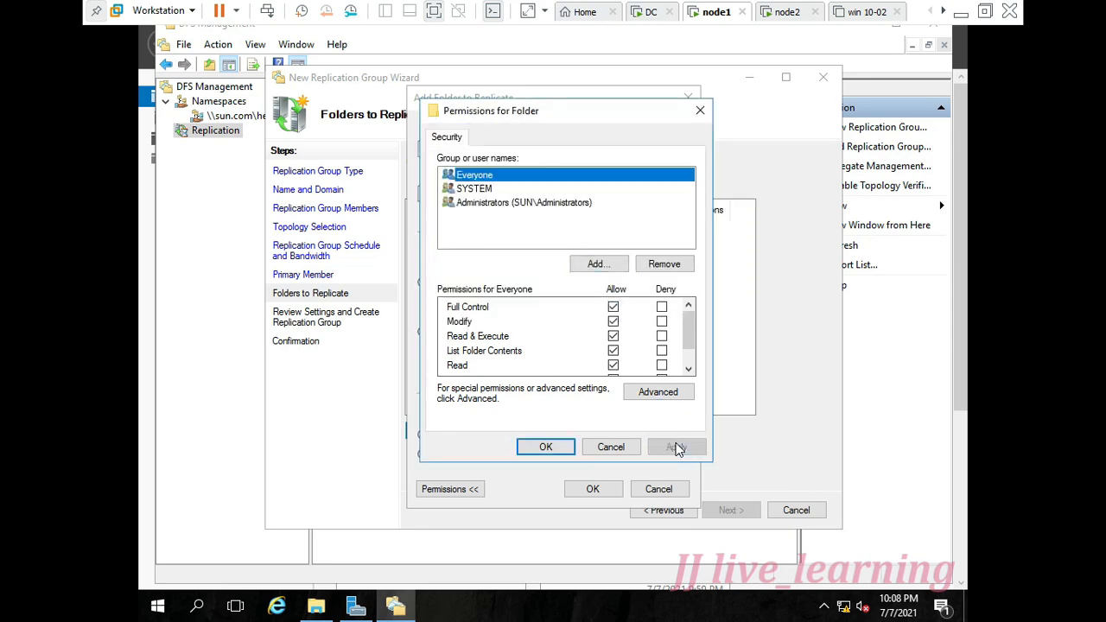
{"action": "left_click", "coordinate": [546, 447]}
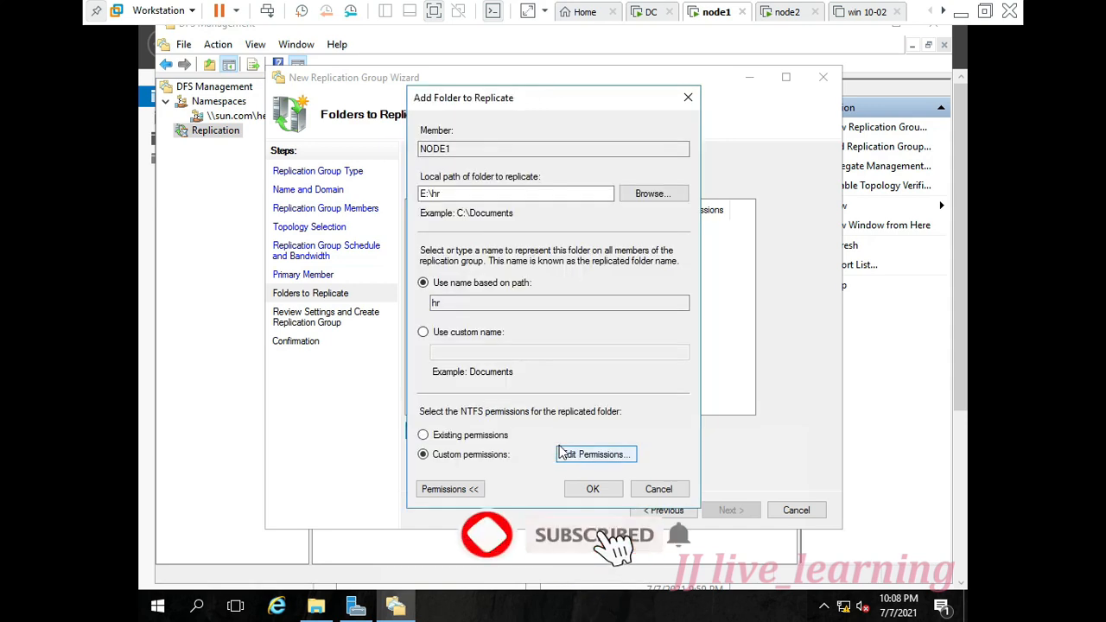
{"action": "left_click", "coordinate": [581, 490]}
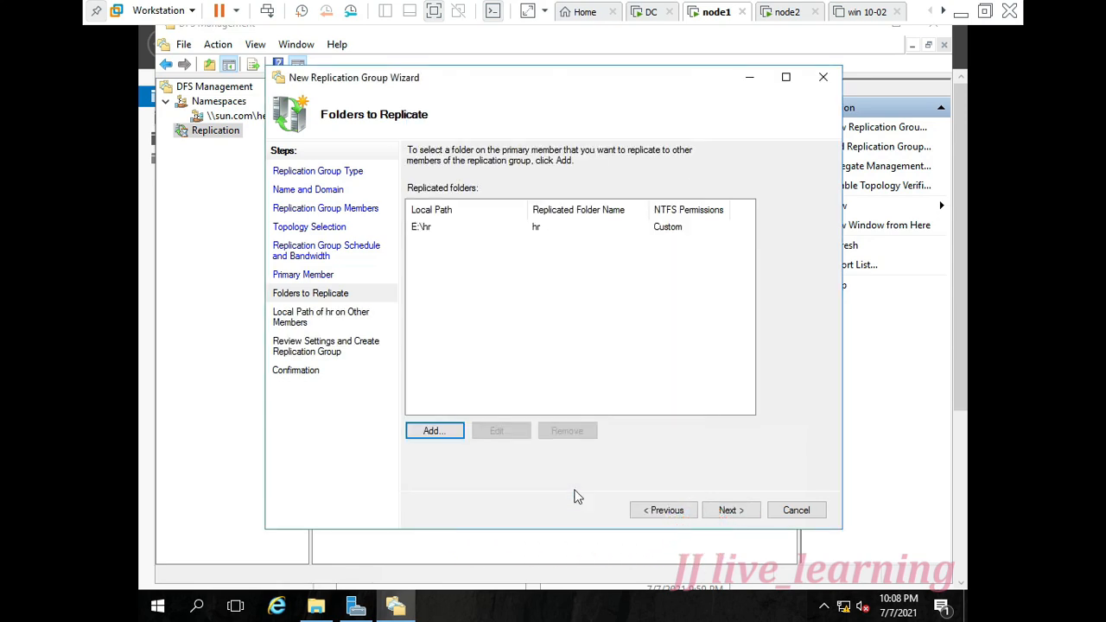
{"action": "left_click", "coordinate": [728, 511]}
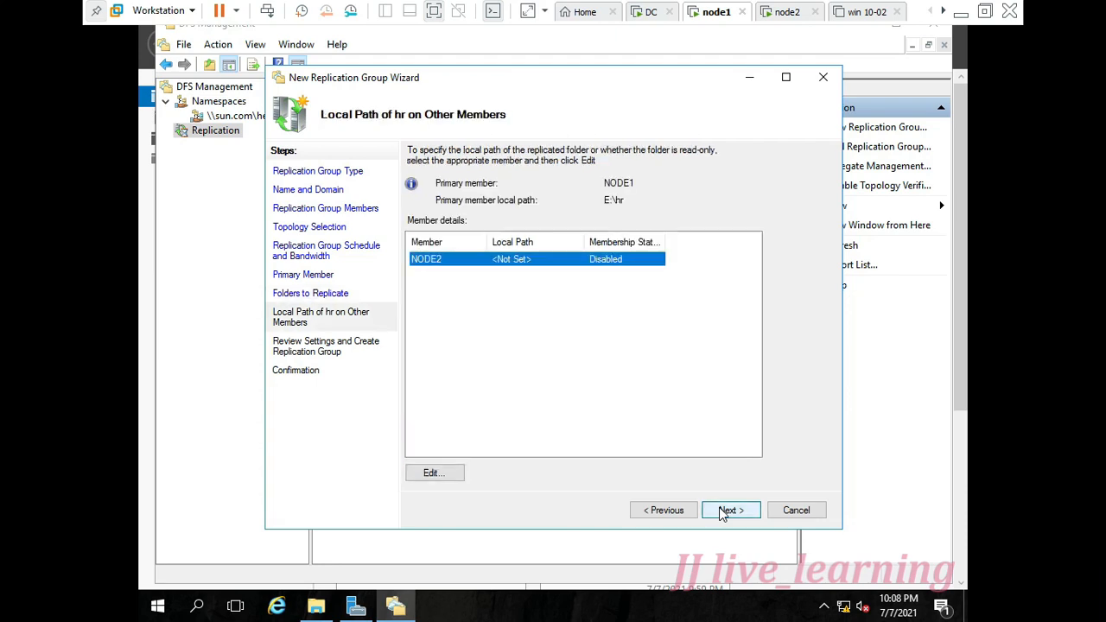
Enable NODE2's membership for hr, creating a new folder named hr on its E$ drive as the local path.
{"action": "left_click", "coordinate": [456, 476]}
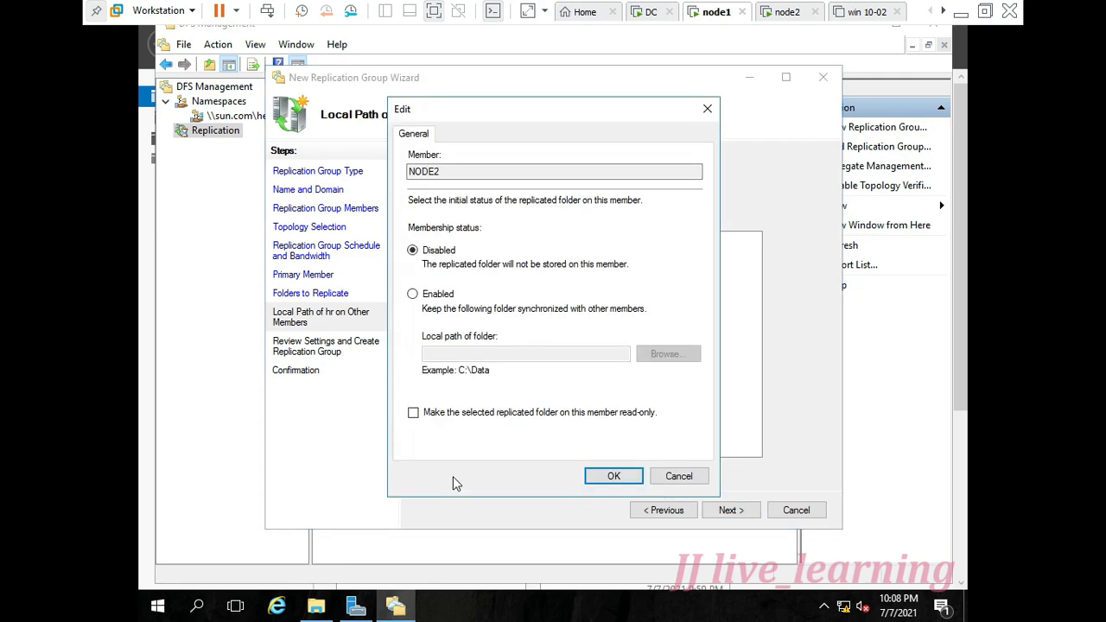
{"action": "left_click", "coordinate": [444, 296]}
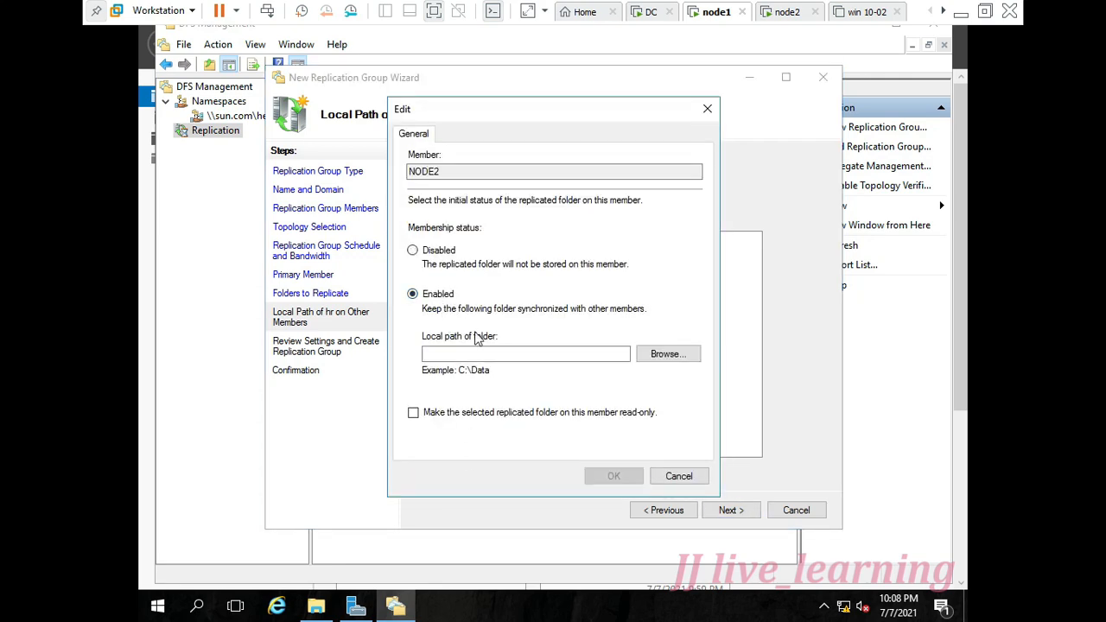
{"action": "left_click", "coordinate": [665, 355]}
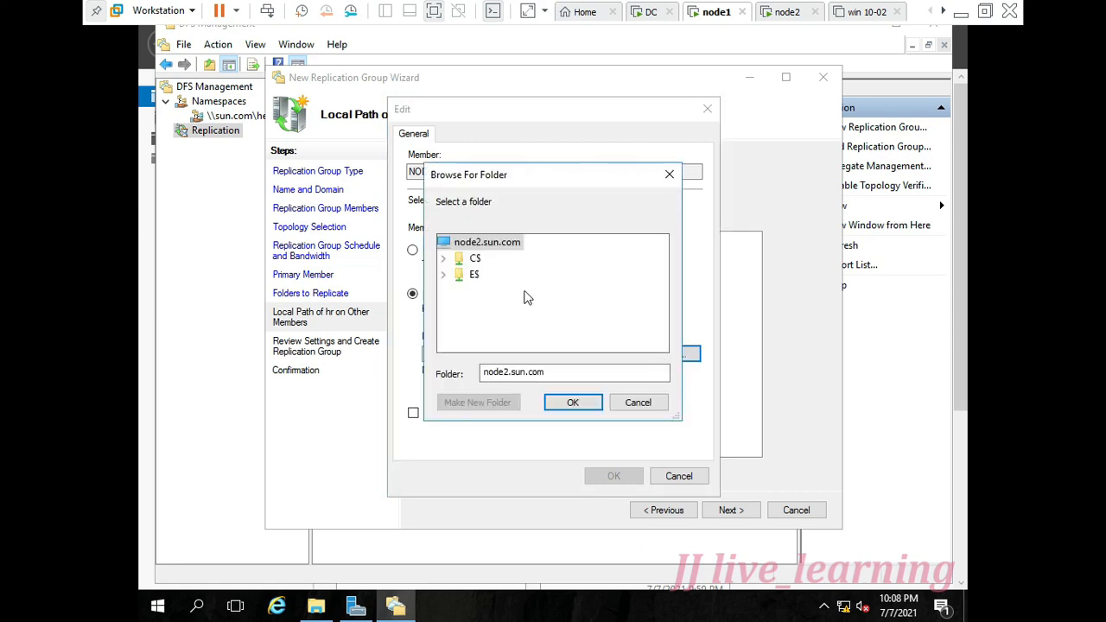
{"action": "left_click", "coordinate": [459, 278]}
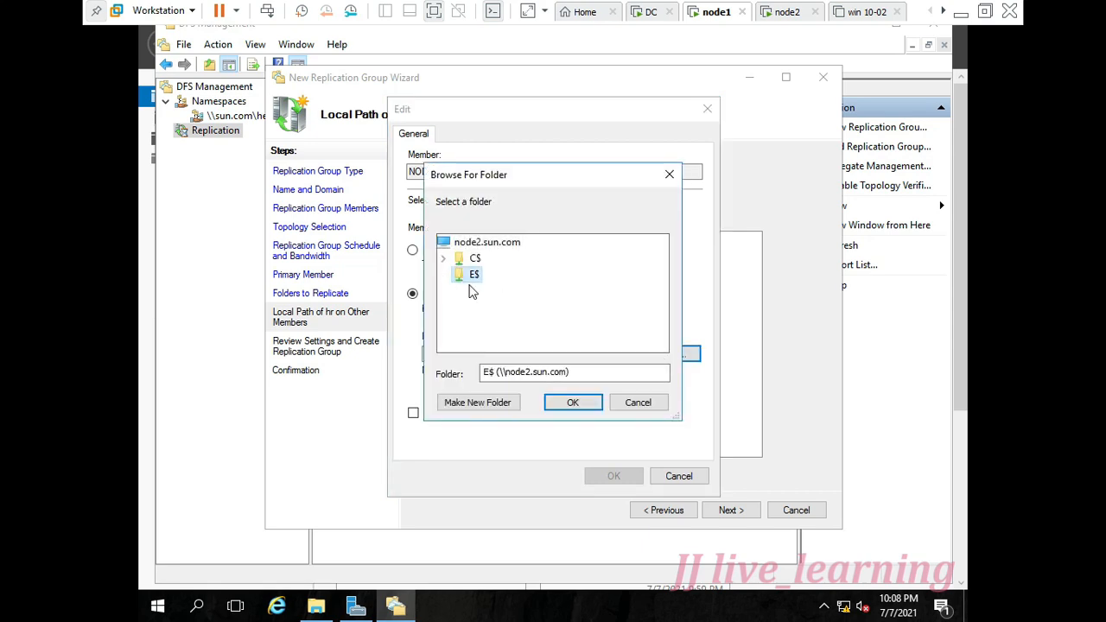
{"action": "left_click", "coordinate": [472, 402]}
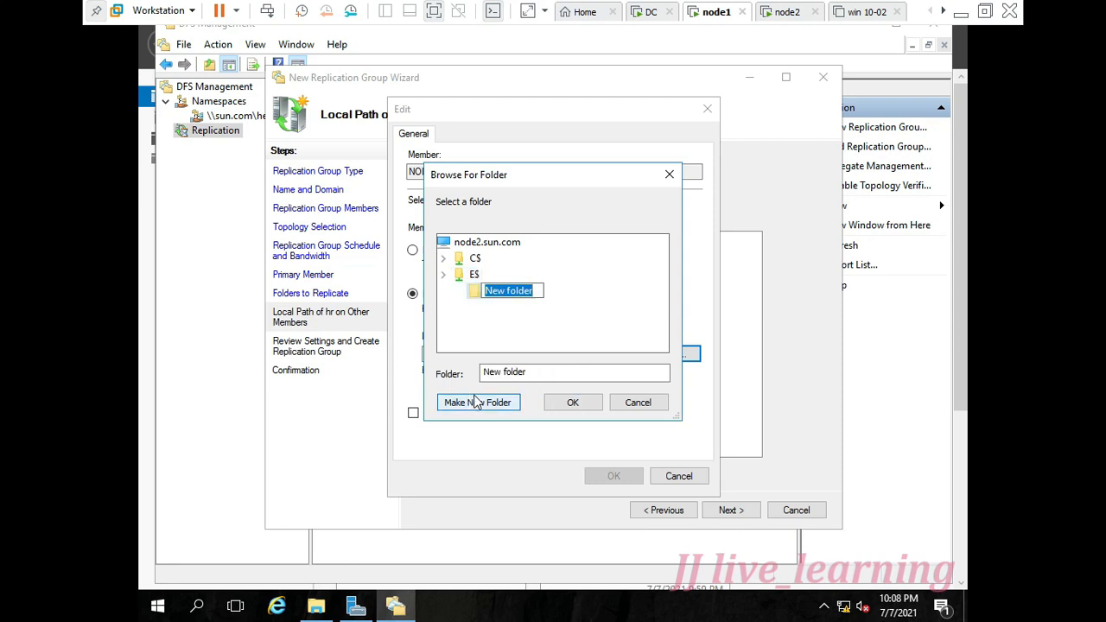
{"action": "type", "text": "h"}
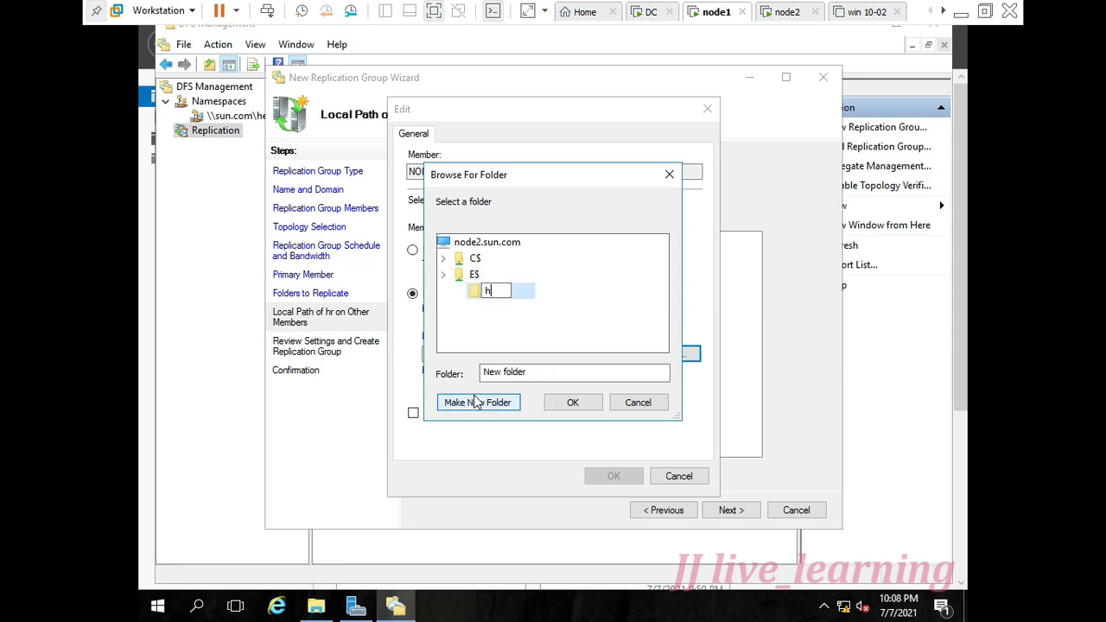
{"action": "type", "text": "r"}
{"action": "key", "text": "Return"}
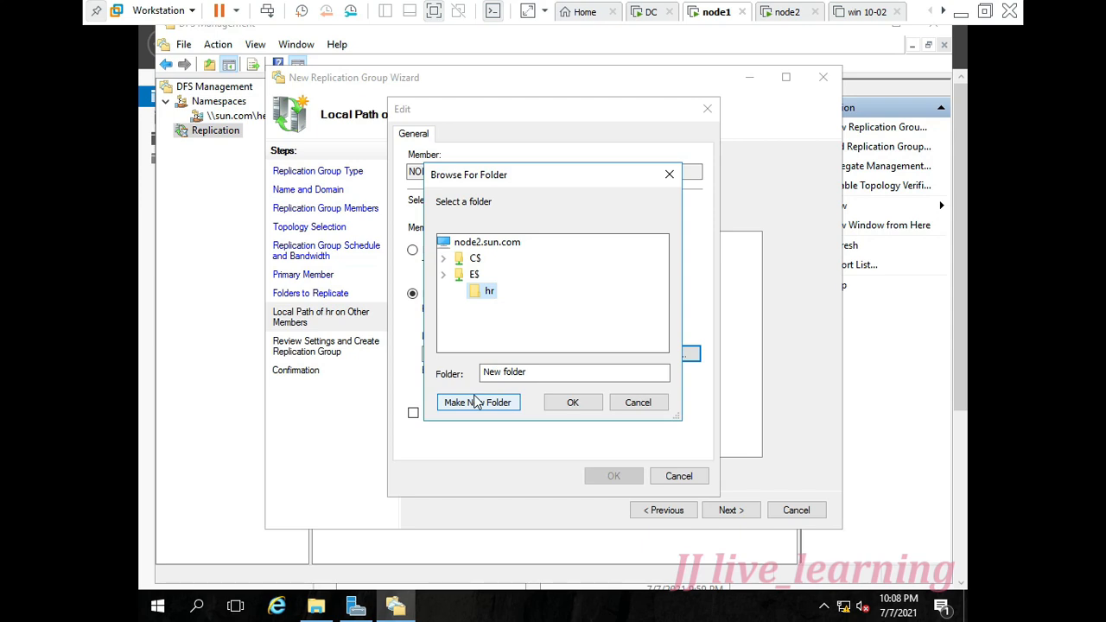
{"action": "left_click", "coordinate": [562, 404]}
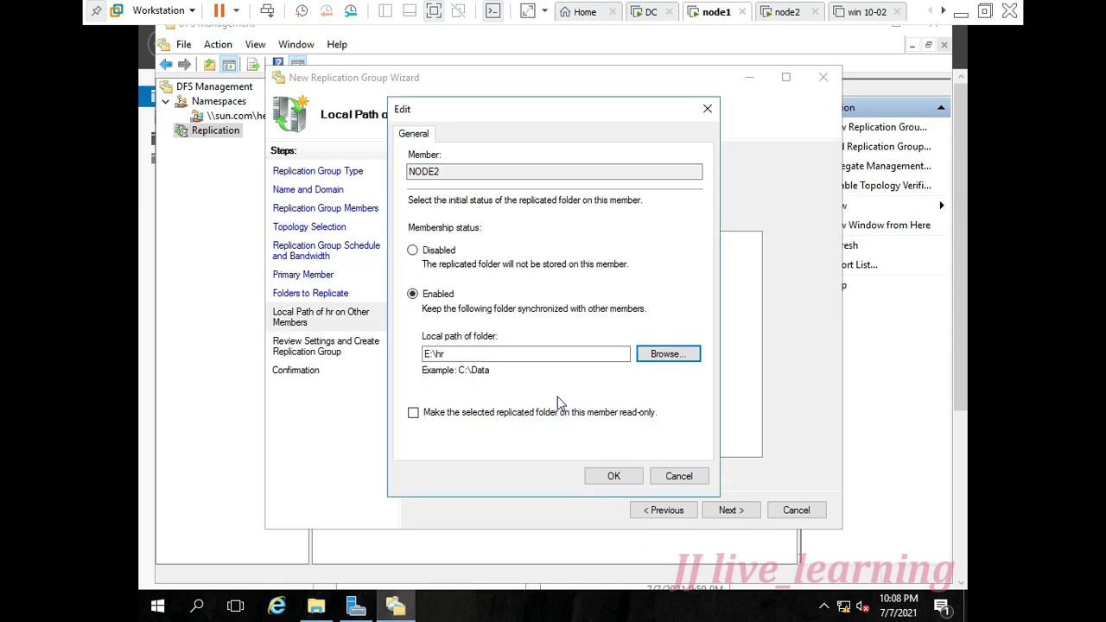
{"action": "left_click", "coordinate": [615, 477]}
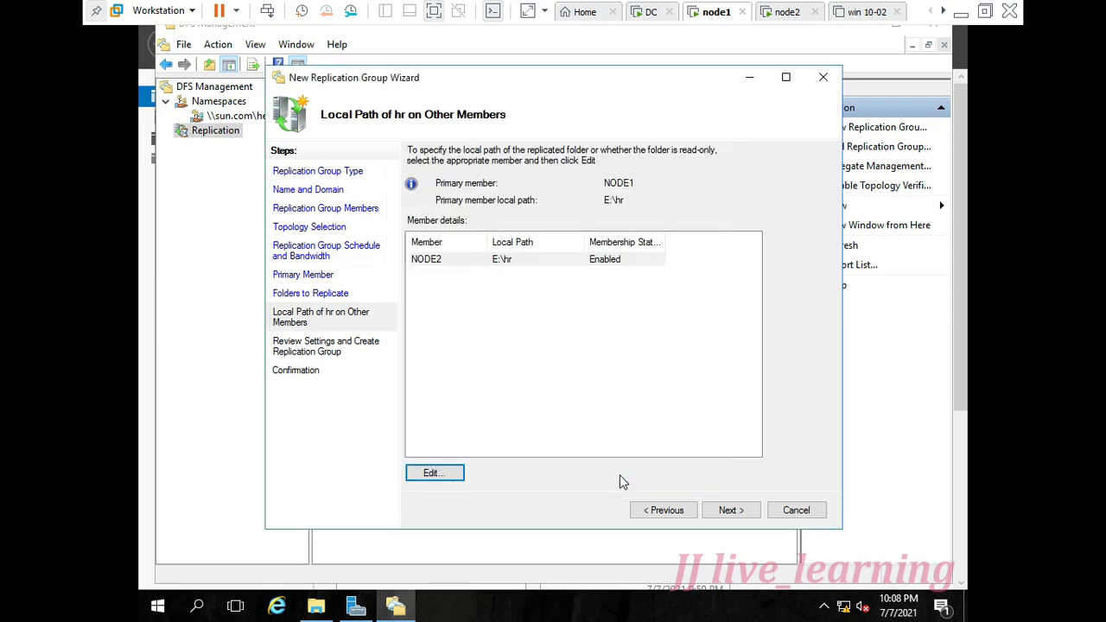
Create the replication group with the reviewed settings, then close the wizard and acknowledge the replication delay notice.
{"action": "left_click", "coordinate": [730, 510]}
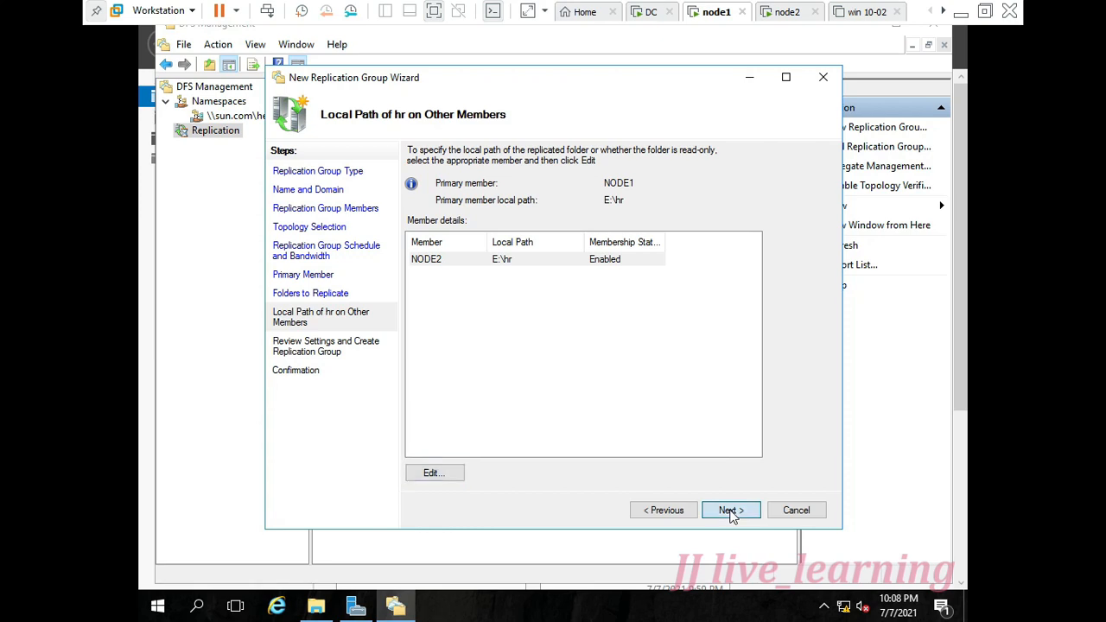
{"action": "left_click", "coordinate": [730, 511]}
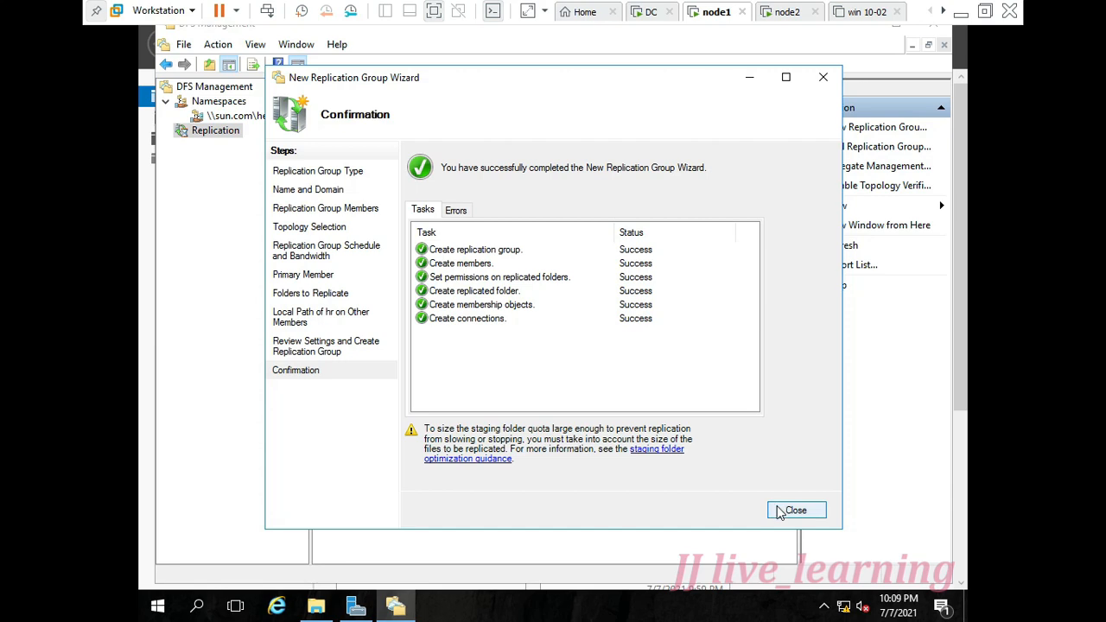
{"action": "left_click", "coordinate": [793, 510]}
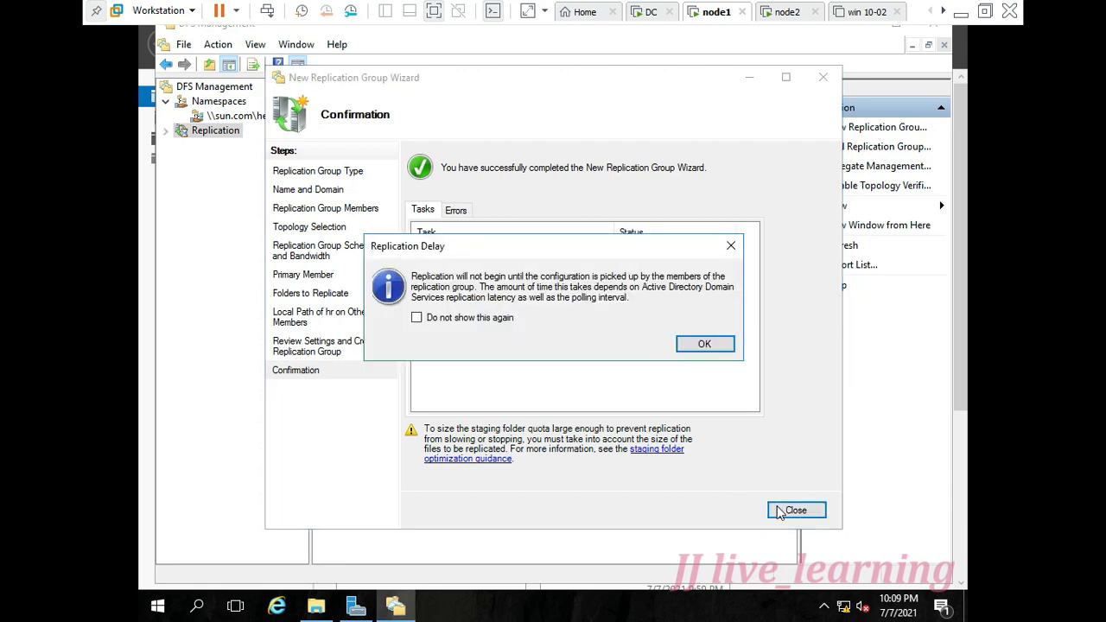
{"action": "left_click", "coordinate": [724, 347]}
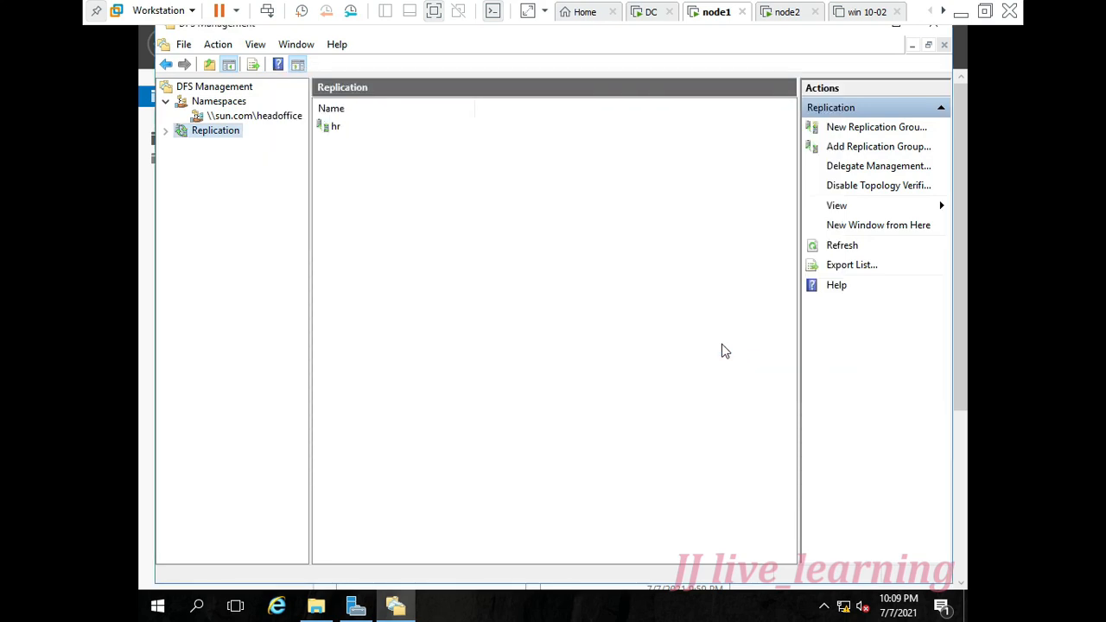
Examine the hr replication group's memberships on node1, then refresh node2's console and examine the group's memberships and connections there.
{"action": "left_click", "coordinate": [165, 132]}
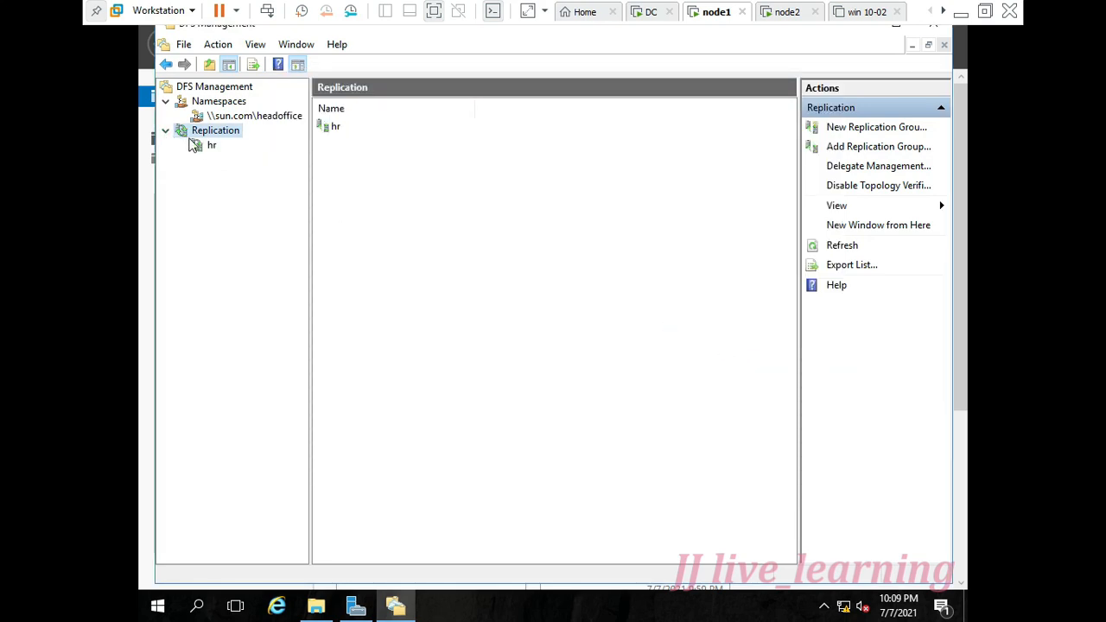
{"action": "left_click", "coordinate": [197, 146]}
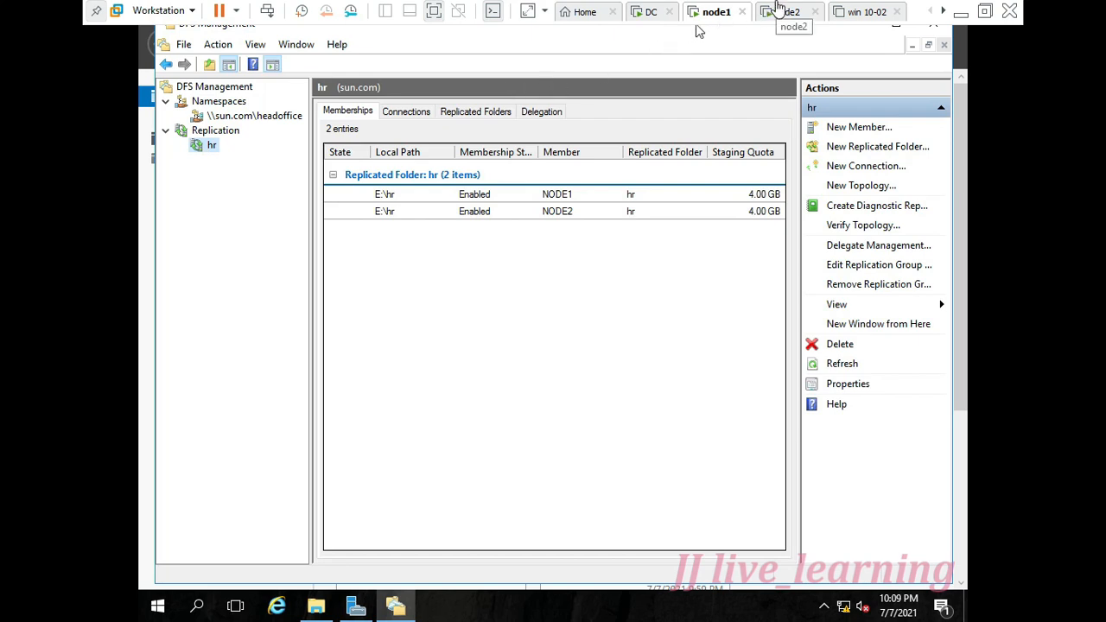
{"action": "left_click", "coordinate": [779, 11]}
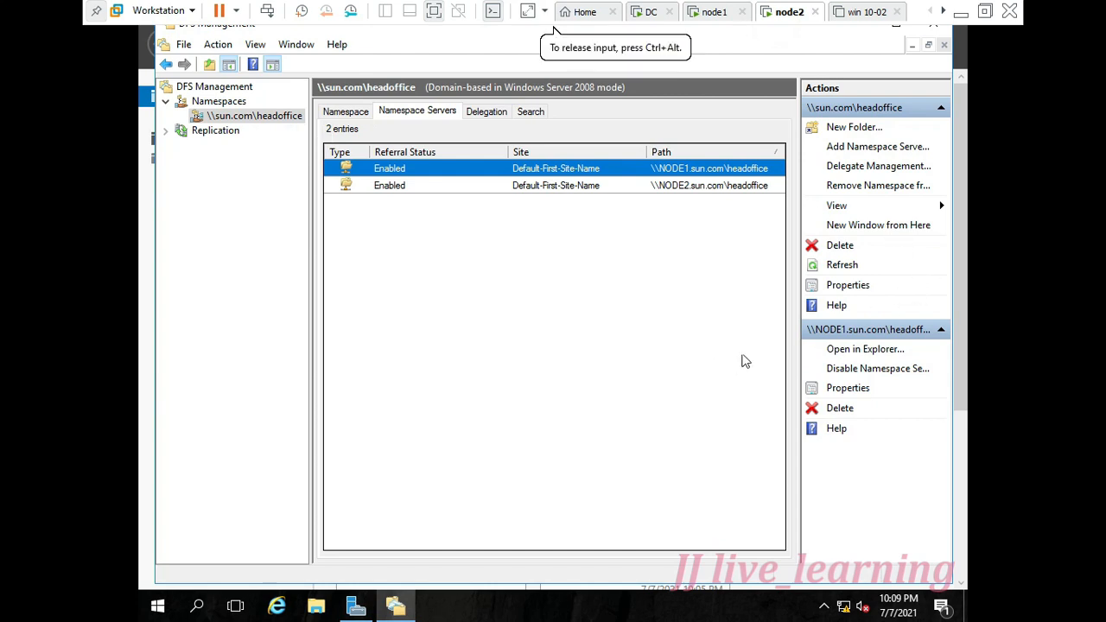
{"action": "left_click", "coordinate": [843, 264]}
{"action": "left_click", "coordinate": [165, 130]}
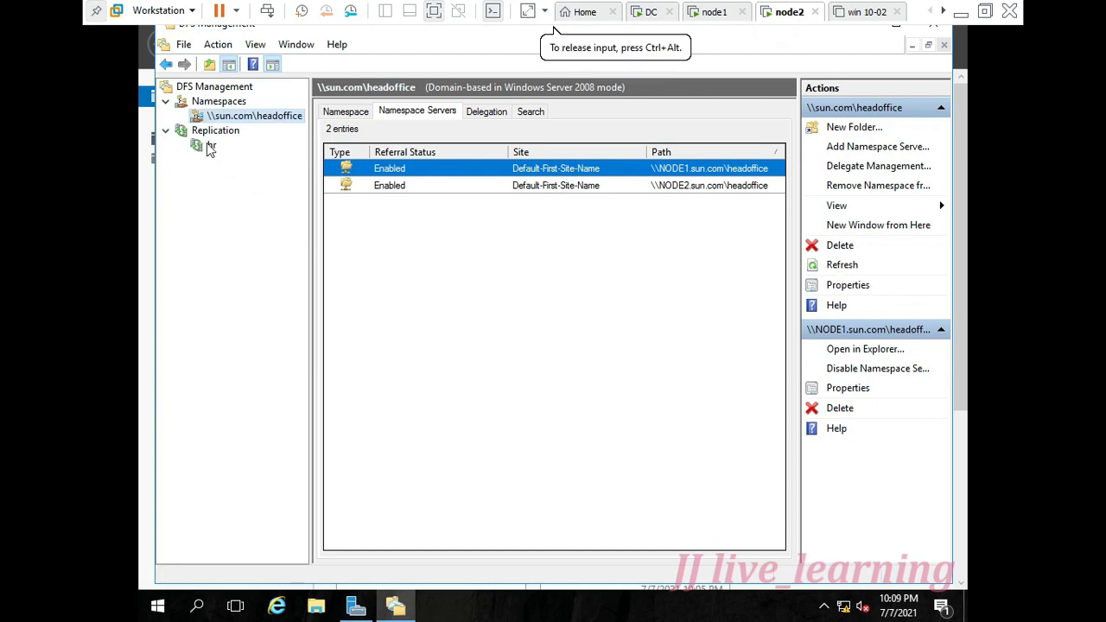
{"action": "left_click", "coordinate": [211, 146]}
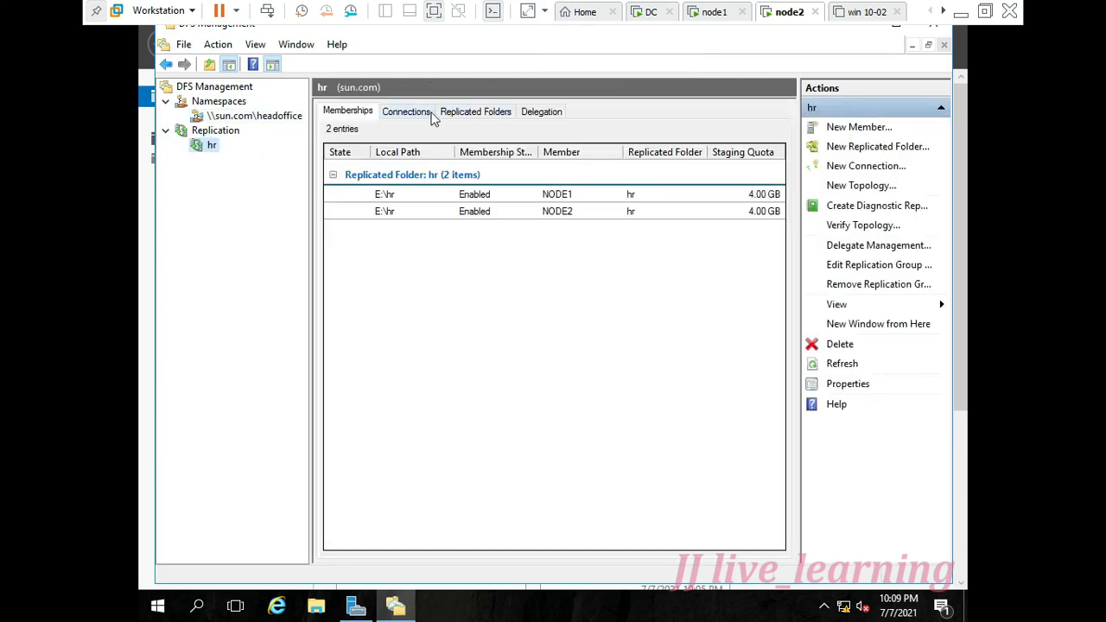
{"action": "left_click", "coordinate": [425, 113]}
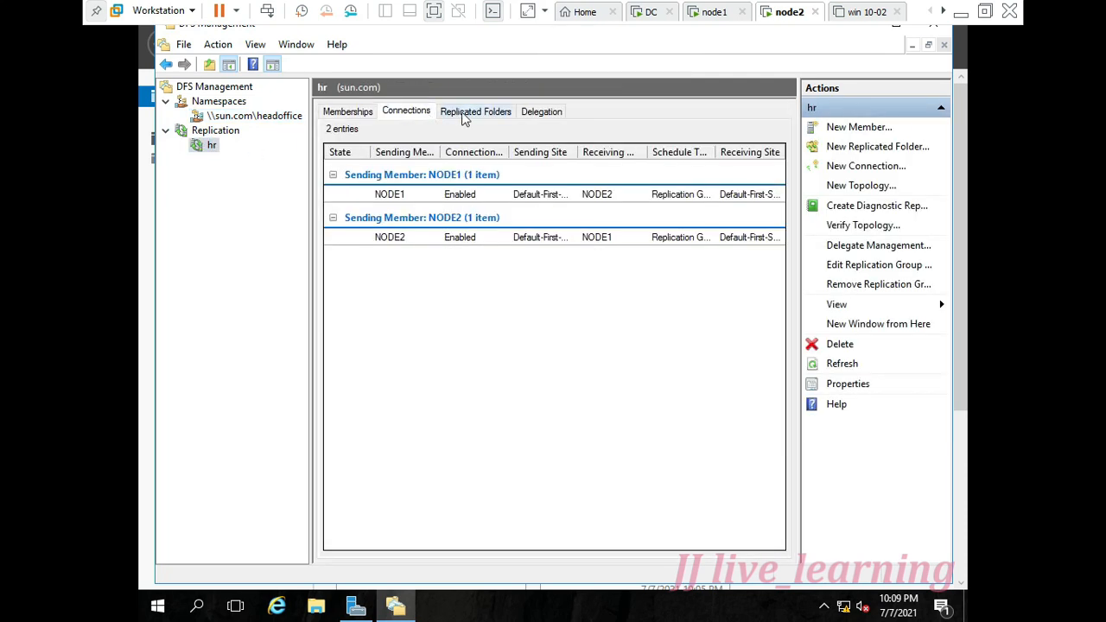
On node1, try to force immediate replication from NODE1 to NODE2, overriding the schedule for 15 minutes at full bandwidth, then cancel.
{"action": "left_click", "coordinate": [724, 12]}
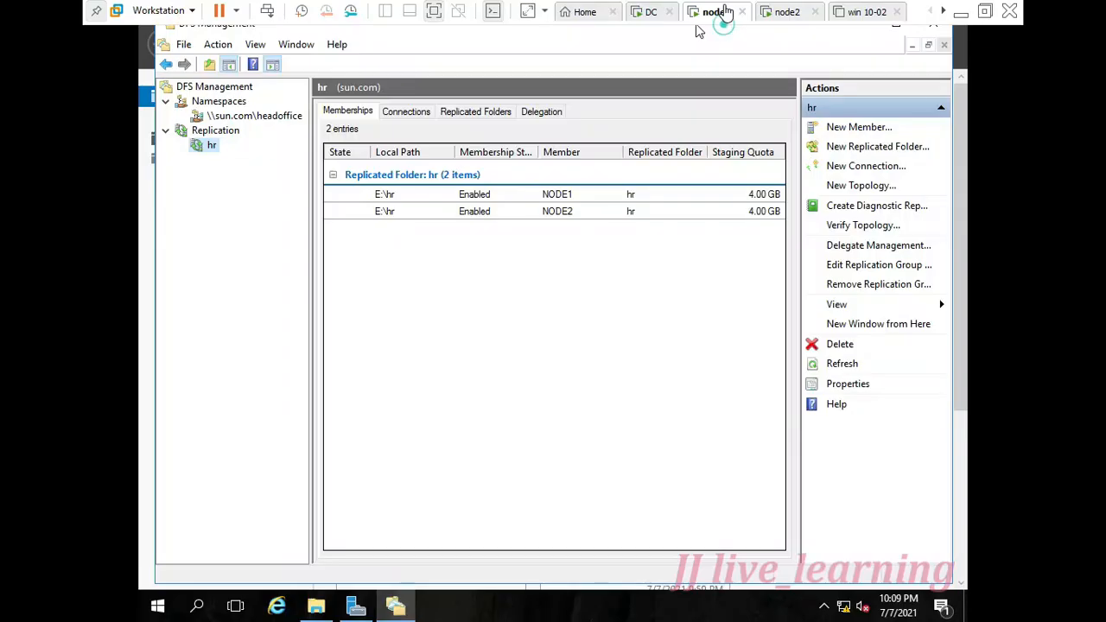
{"action": "left_click", "coordinate": [420, 116]}
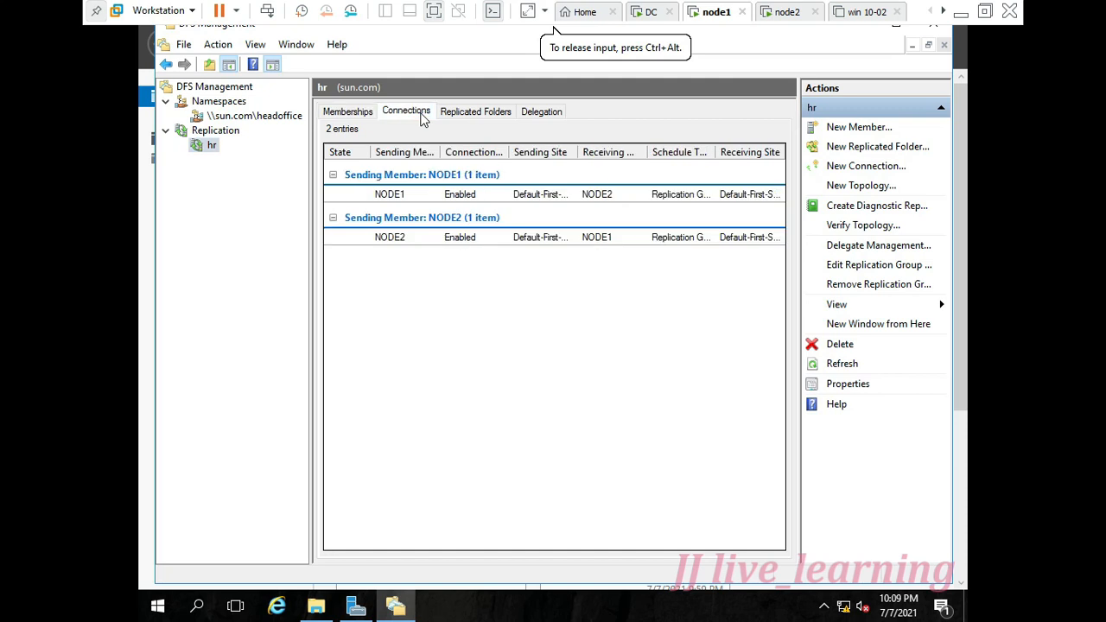
{"action": "right_click", "coordinate": [460, 197]}
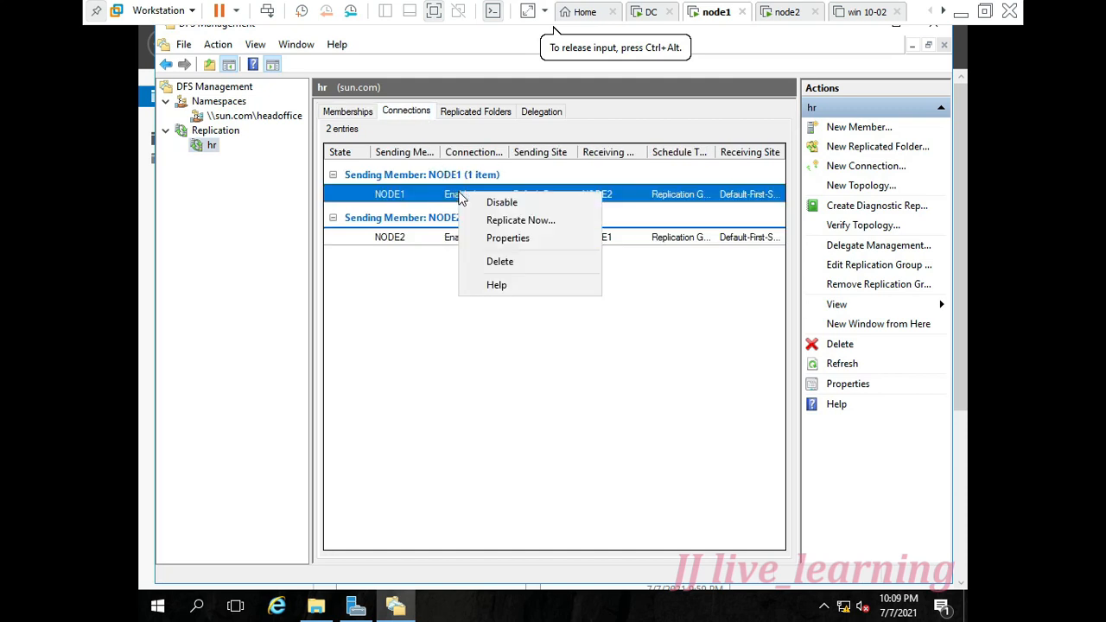
{"action": "left_click", "coordinate": [496, 223]}
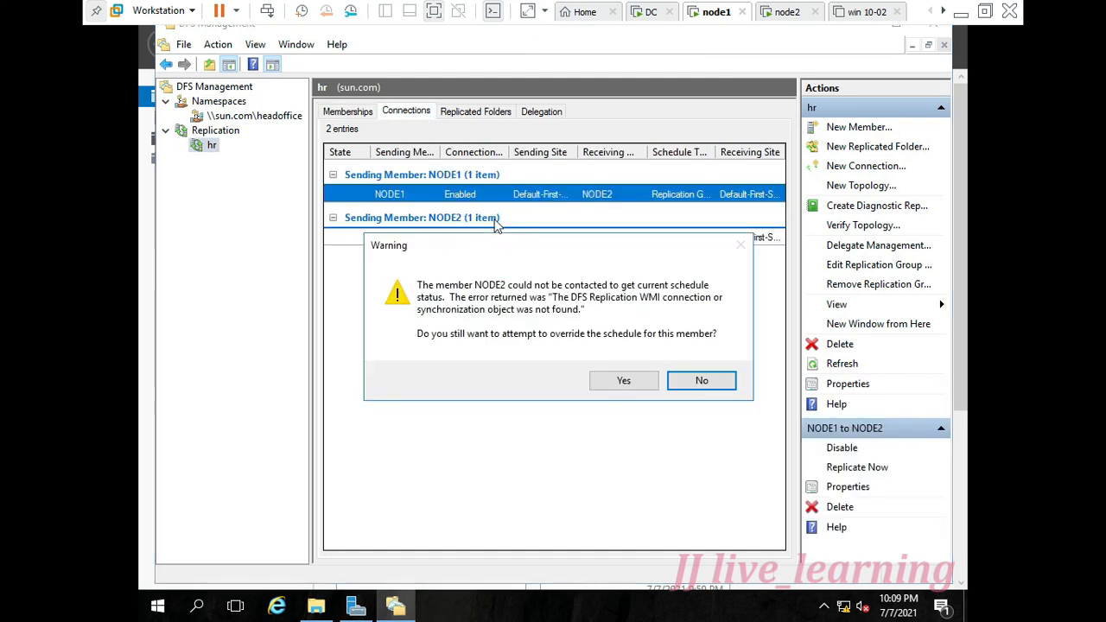
{"action": "left_click", "coordinate": [630, 381]}
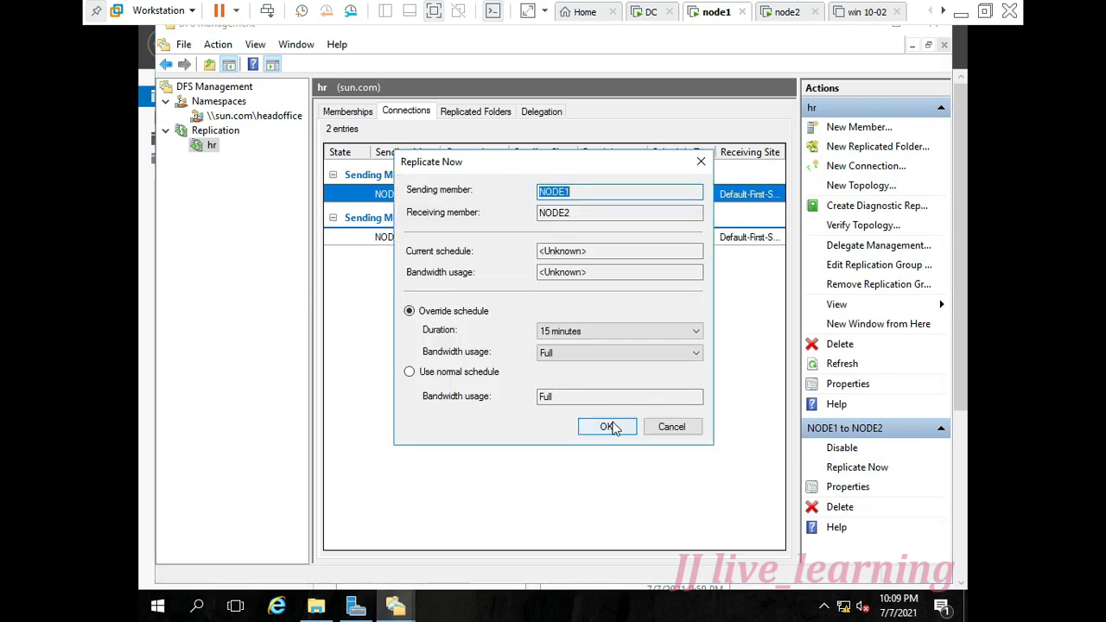
{"action": "left_click", "coordinate": [610, 427]}
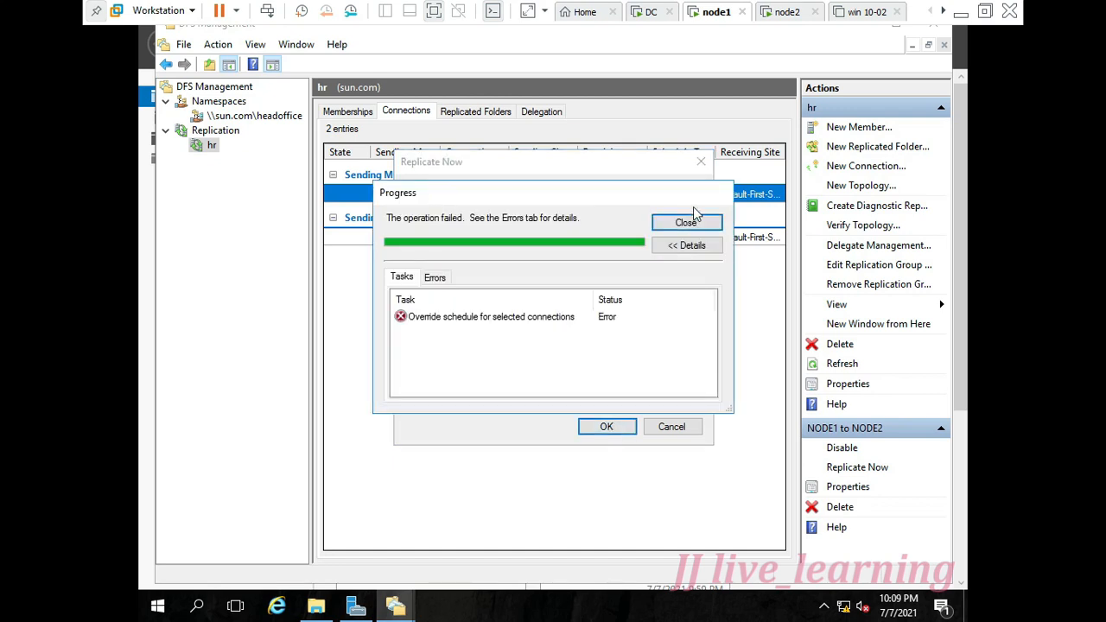
{"action": "left_click", "coordinate": [687, 225]}
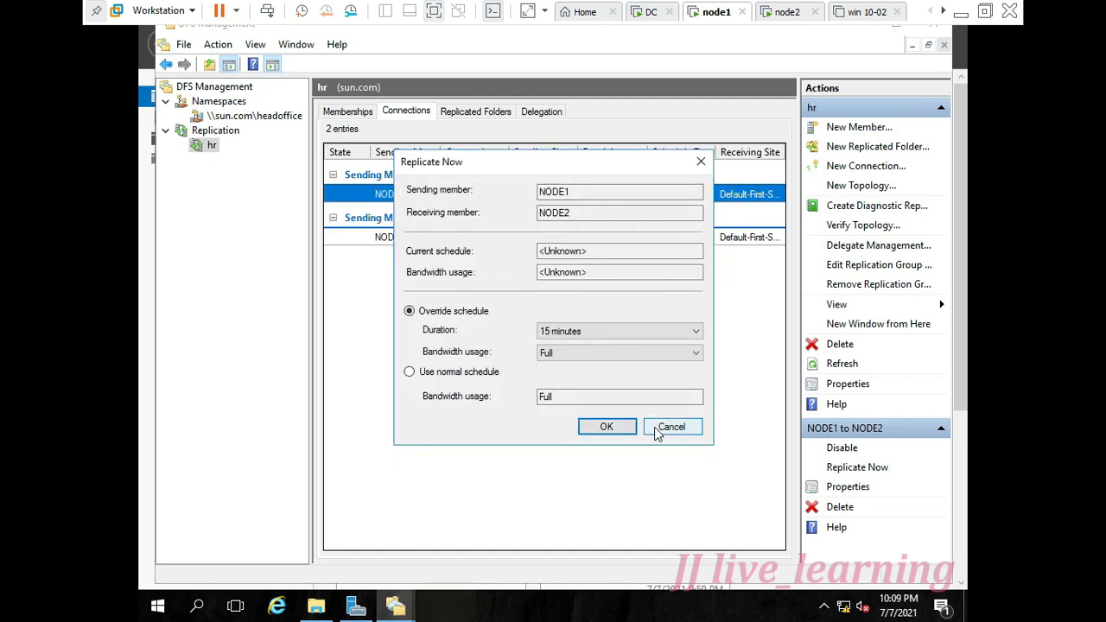
{"action": "left_click", "coordinate": [657, 429]}
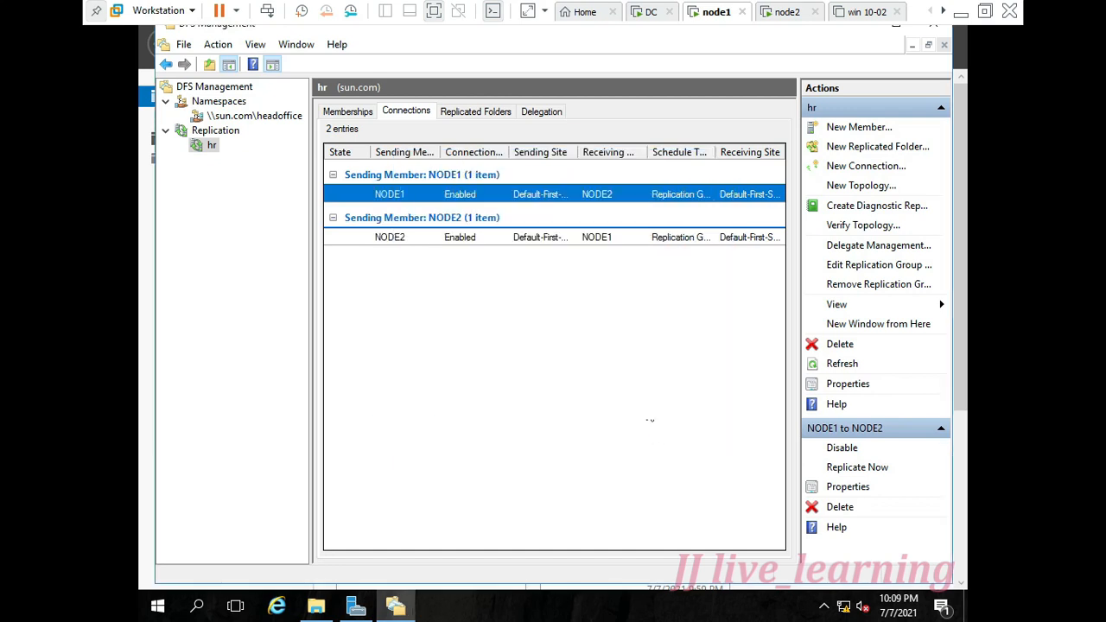
Run Replicate Now on node1's NODE2 to NODE1 connection with the offered settings and acknowledge the resulting notice.
{"action": "right_click", "coordinate": [540, 245]}
{"action": "left_click", "coordinate": [570, 267]}
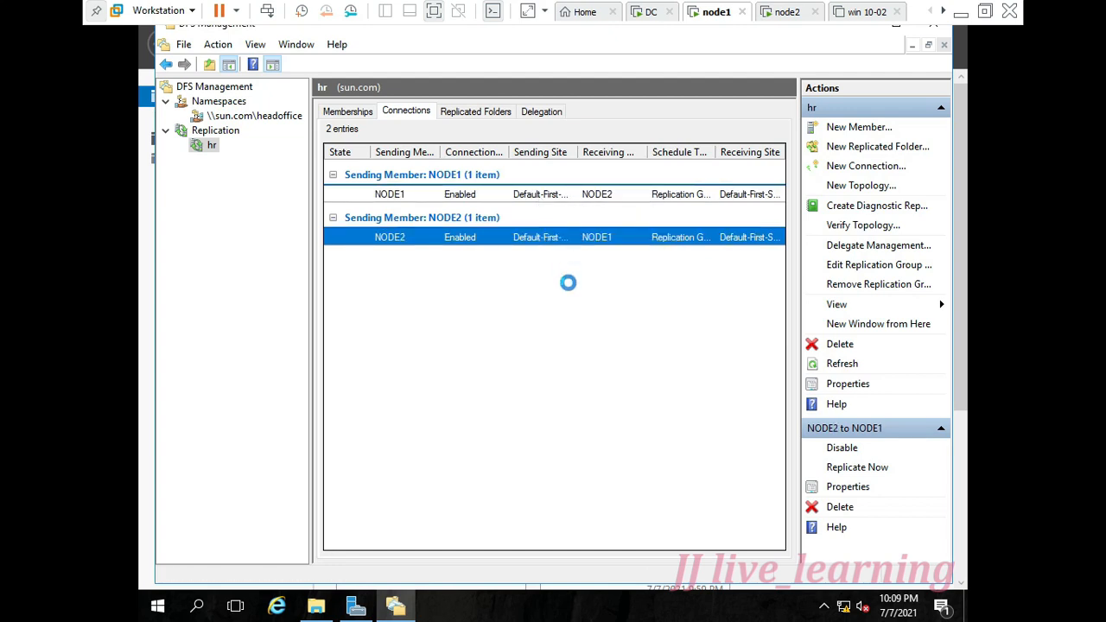
{"action": "left_click", "coordinate": [595, 429]}
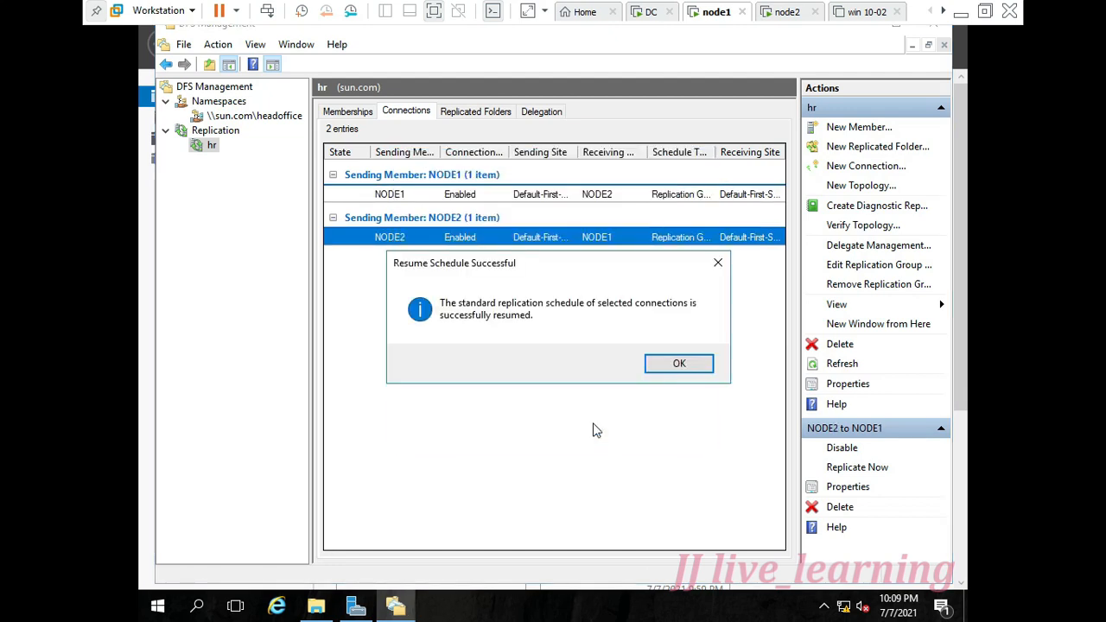
{"action": "left_click", "coordinate": [659, 367]}
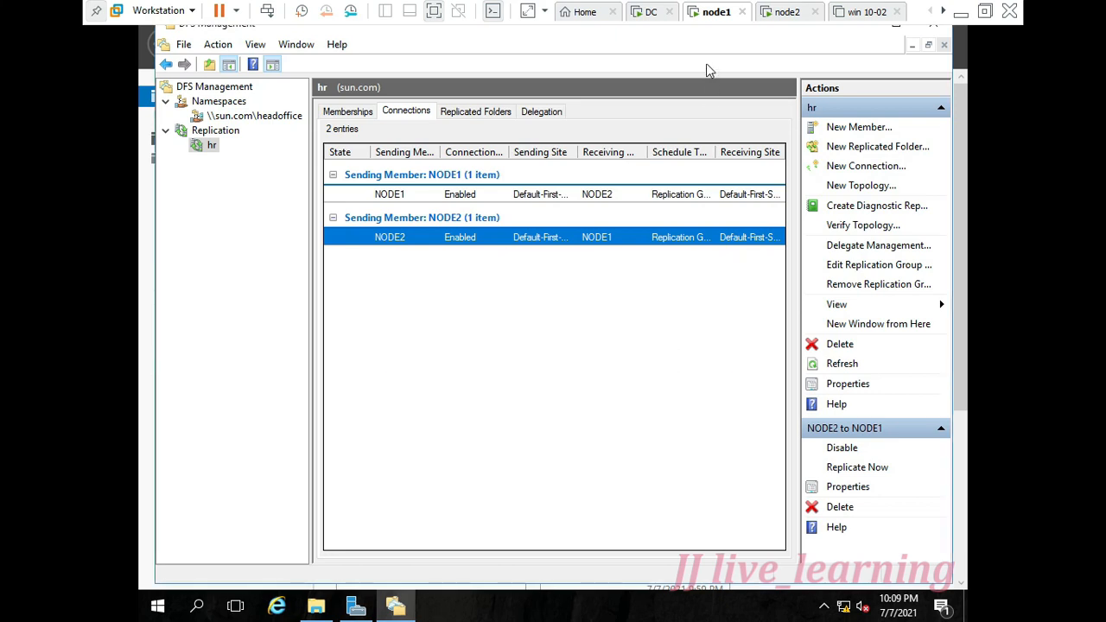
On node2, try to force replication over the NODE1 to NODE2 connection with a 15-minute full-bandwidth schedule override, then cancel.
{"action": "left_click", "coordinate": [782, 12]}
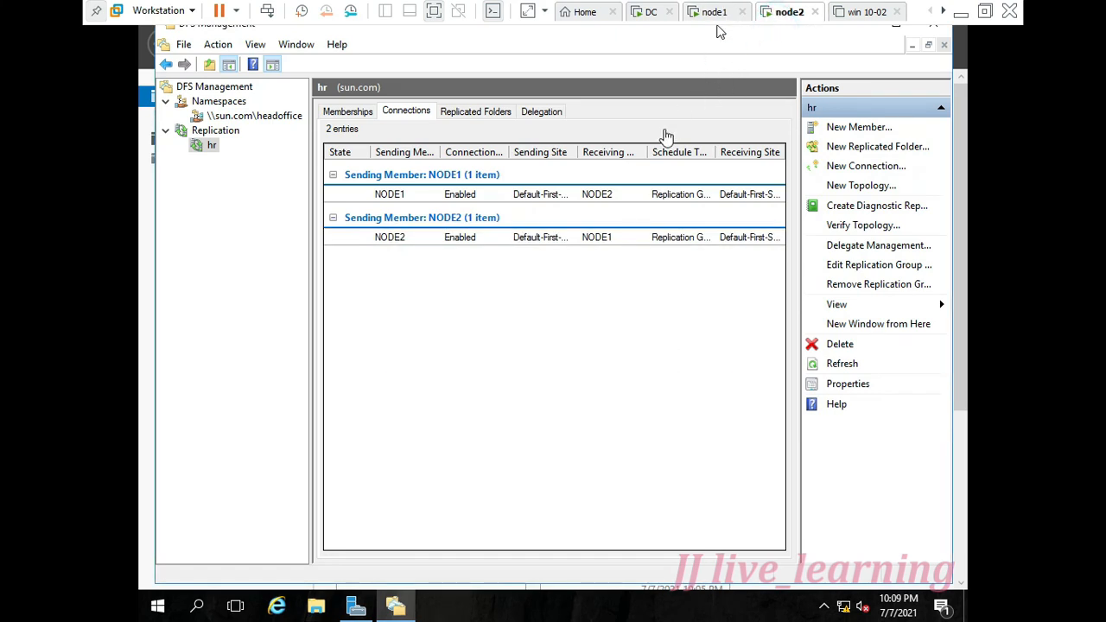
{"action": "right_click", "coordinate": [581, 195]}
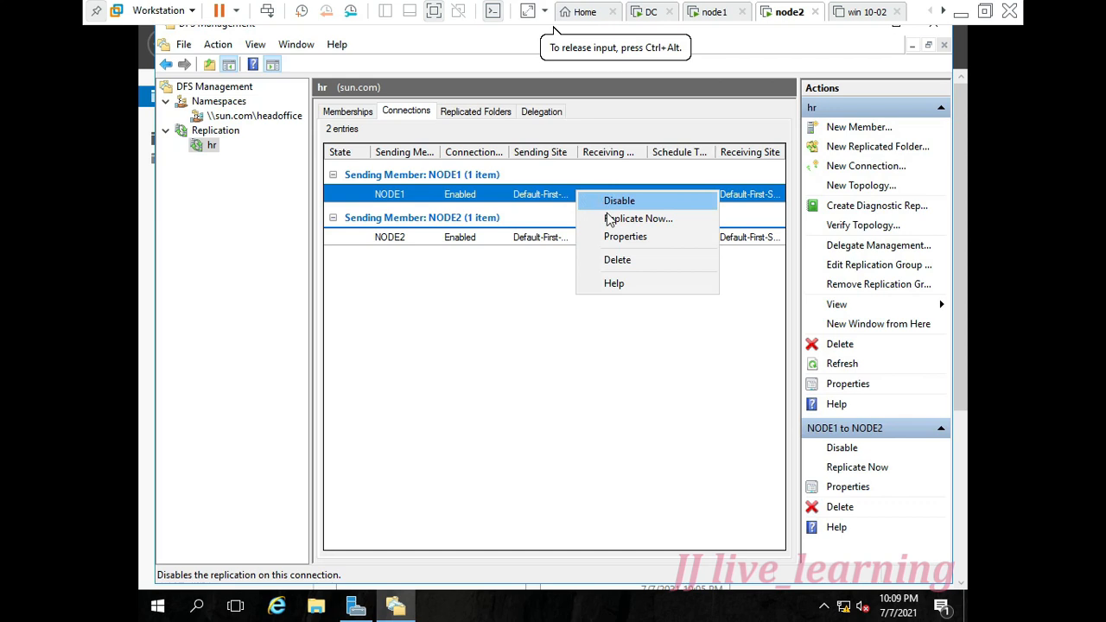
{"action": "left_click", "coordinate": [636, 218]}
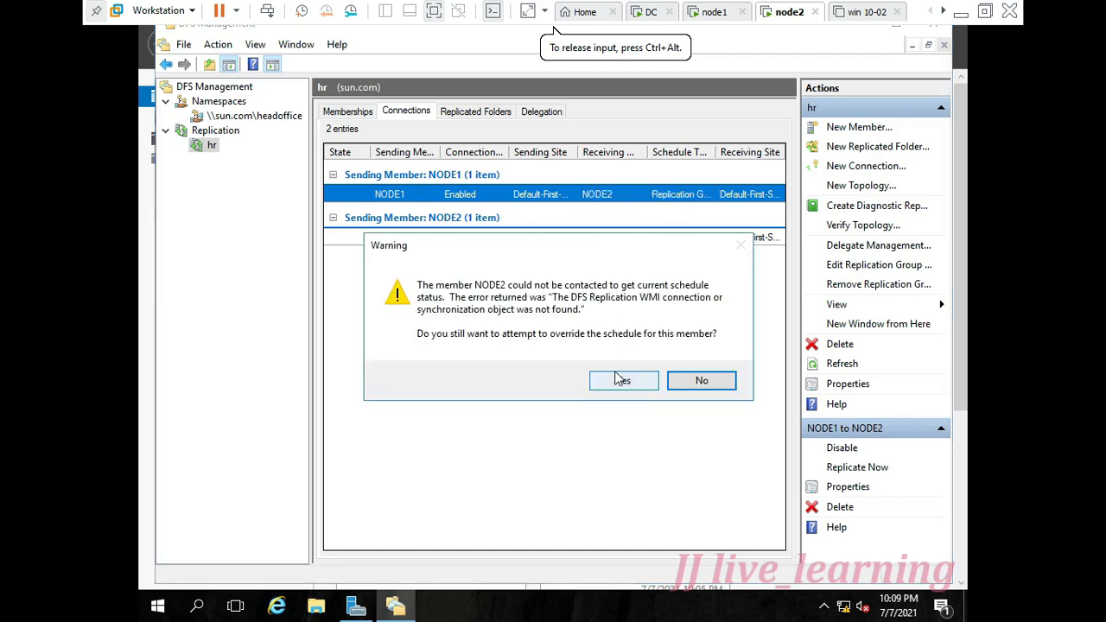
{"action": "left_click", "coordinate": [618, 381]}
{"action": "left_click", "coordinate": [607, 426]}
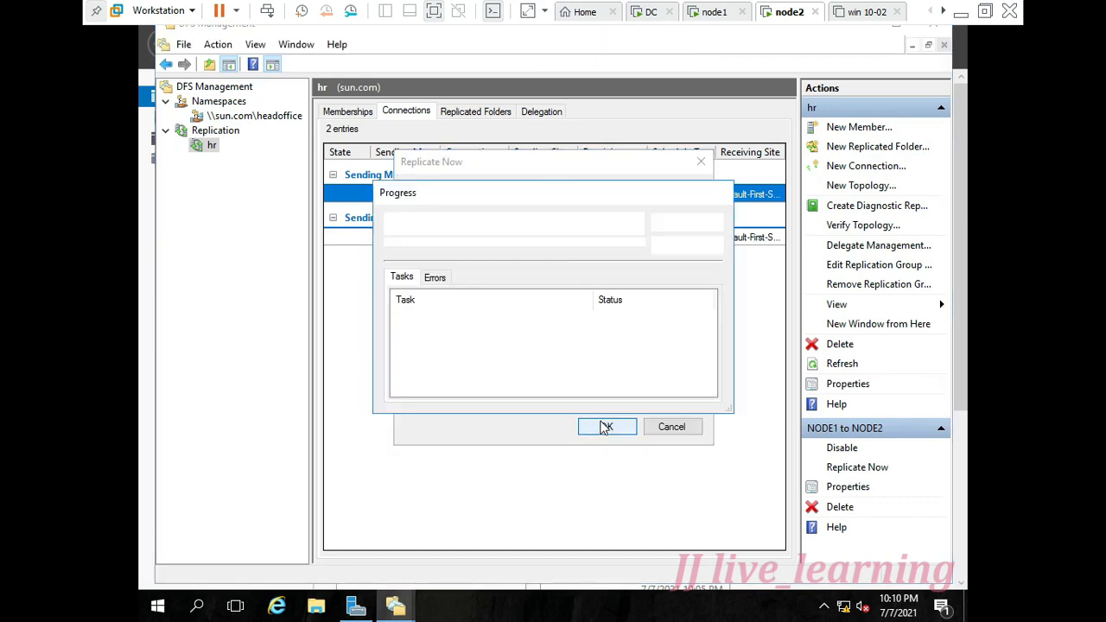
{"action": "left_click", "coordinate": [683, 223]}
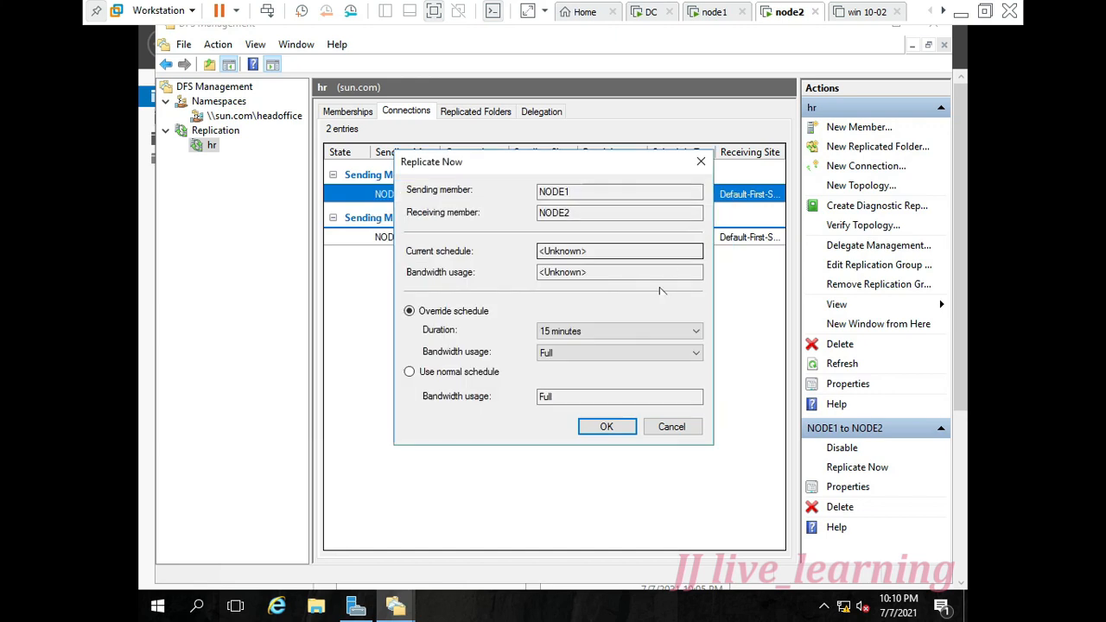
{"action": "left_click", "coordinate": [657, 432]}
Run Replicate Now on node2's NODE2 to NODE1 connection with the offered settings and acknowledge the resulting notice.
{"action": "left_click", "coordinate": [543, 240]}
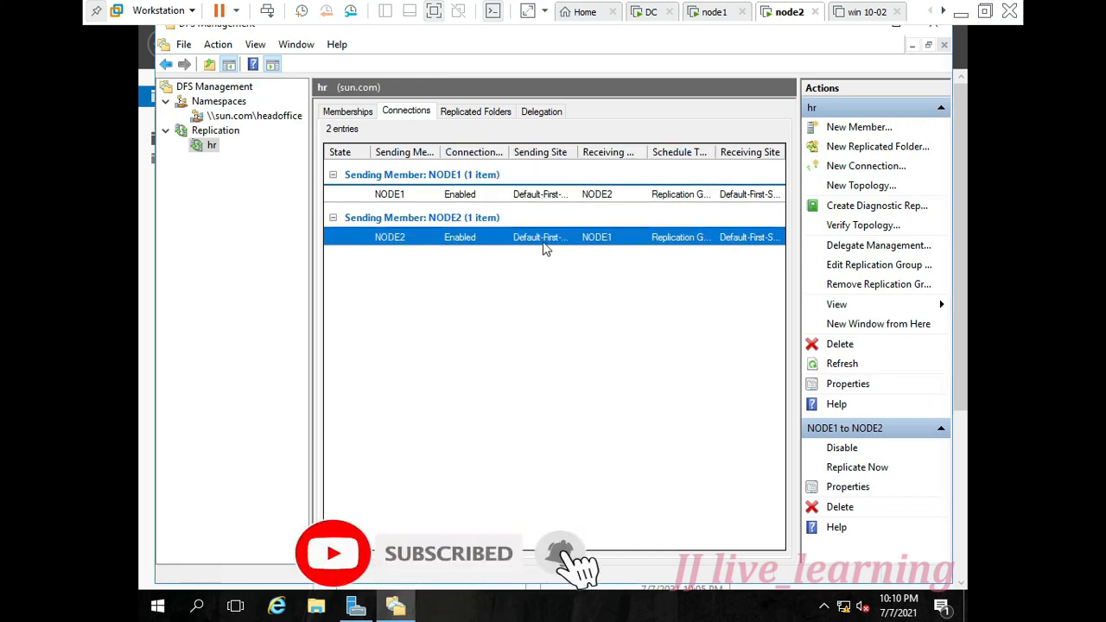
{"action": "right_click", "coordinate": [543, 242]}
{"action": "left_click", "coordinate": [576, 268]}
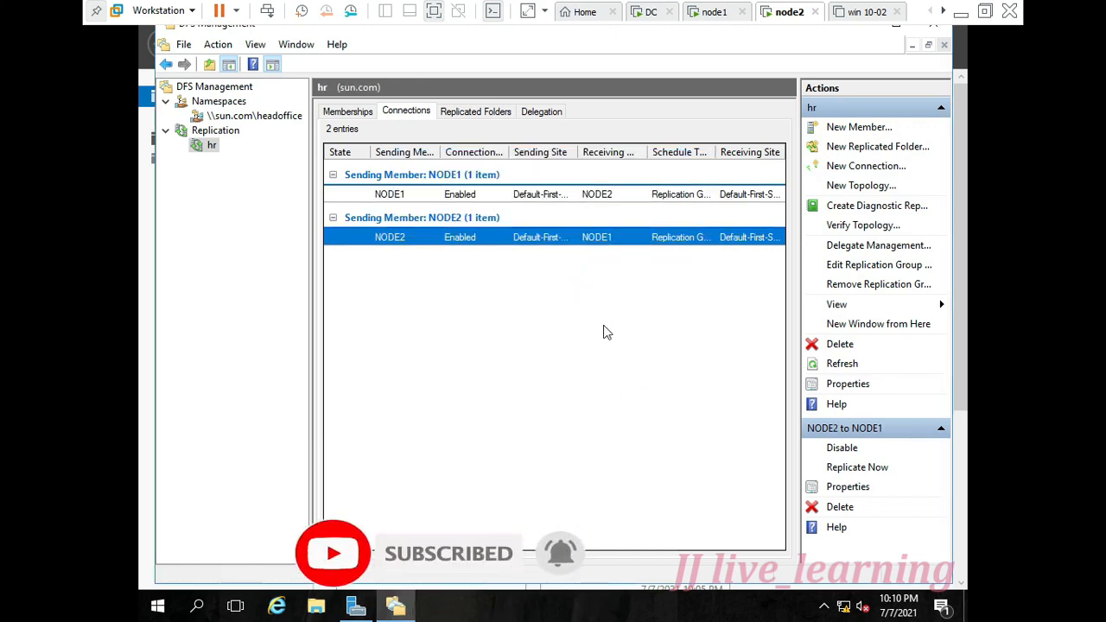
{"action": "left_click", "coordinate": [605, 425]}
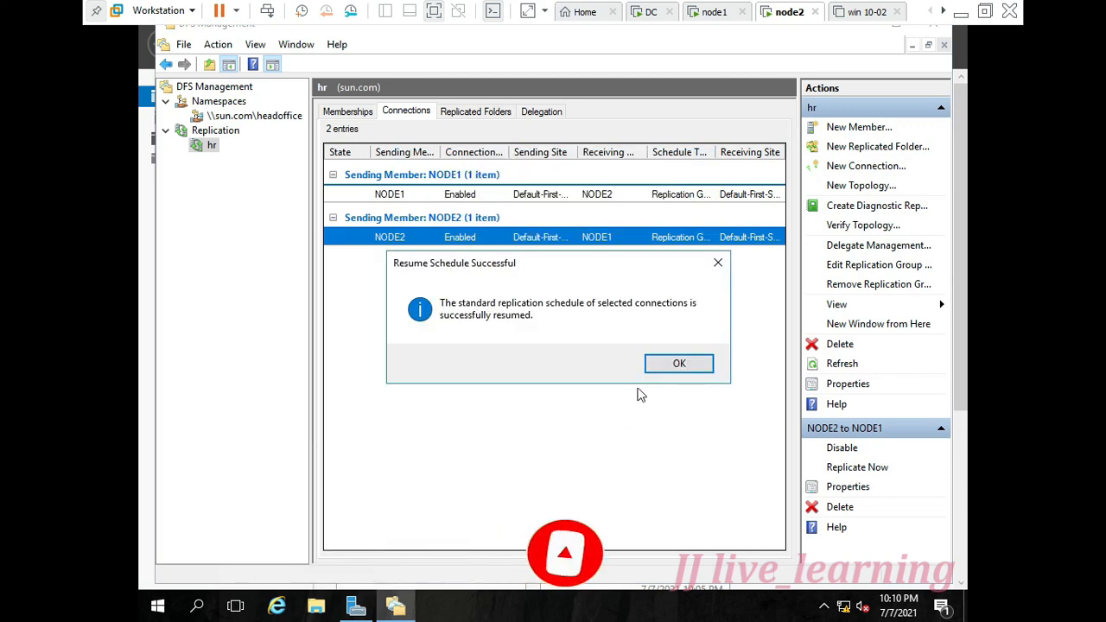
{"action": "left_click", "coordinate": [673, 364]}
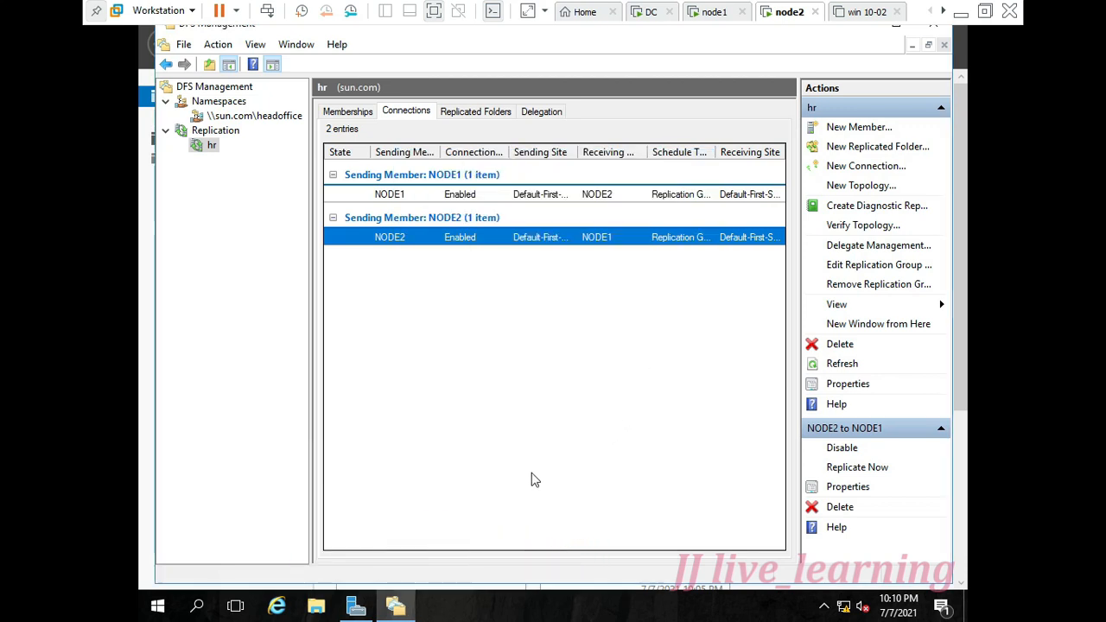
On node1, start publishing the replicated folder hr, choosing to share and publish it in a namespace.
{"action": "left_click", "coordinate": [713, 12]}
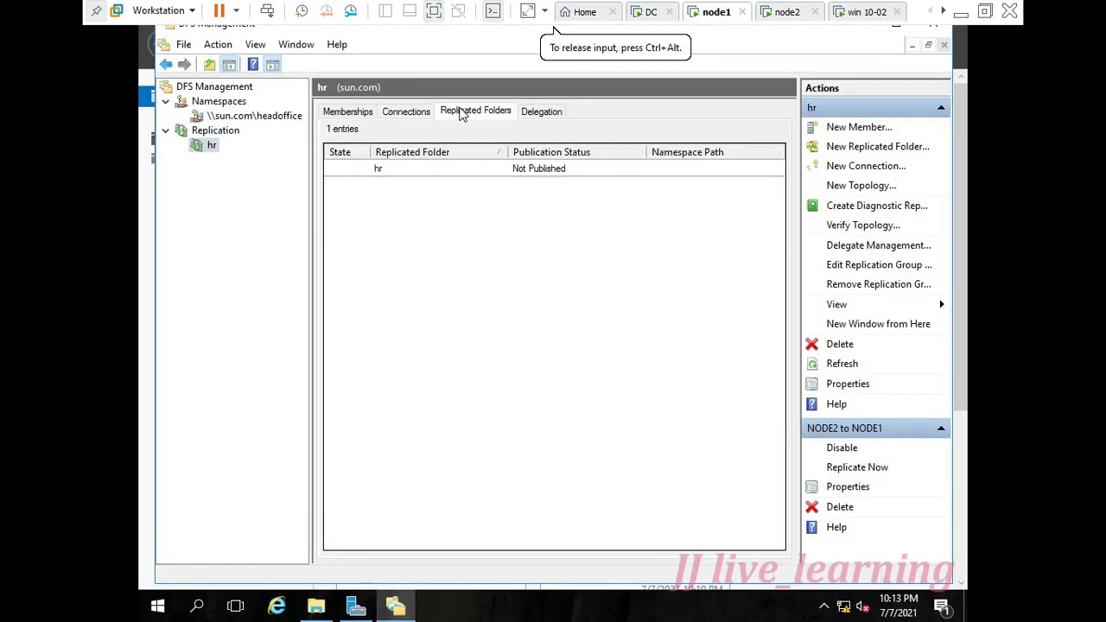
{"action": "right_click", "coordinate": [474, 171]}
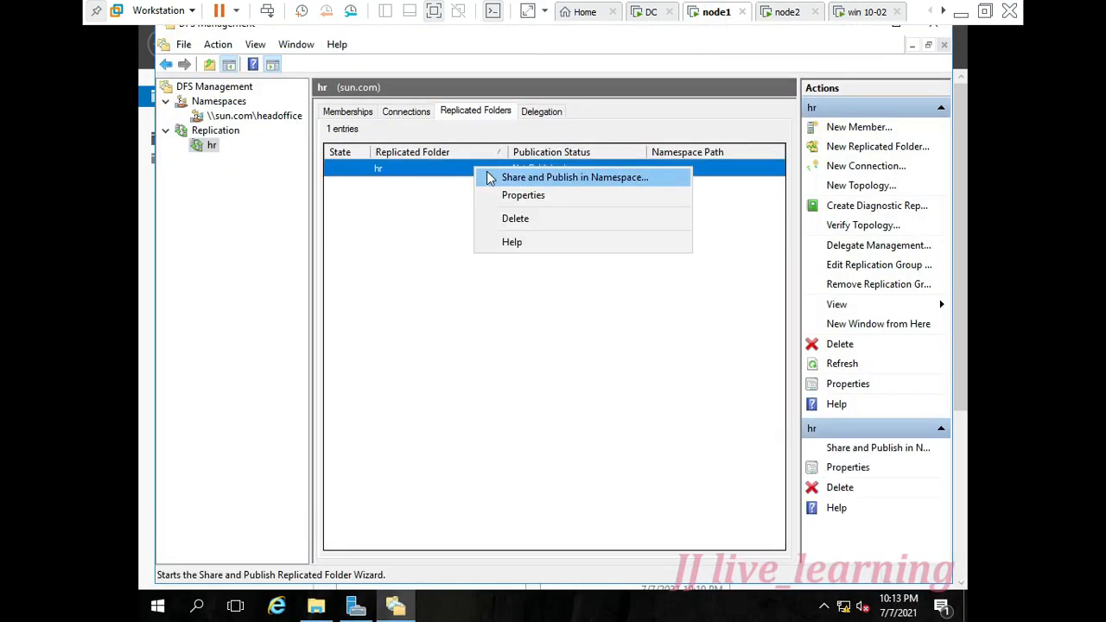
{"action": "left_click", "coordinate": [487, 173]}
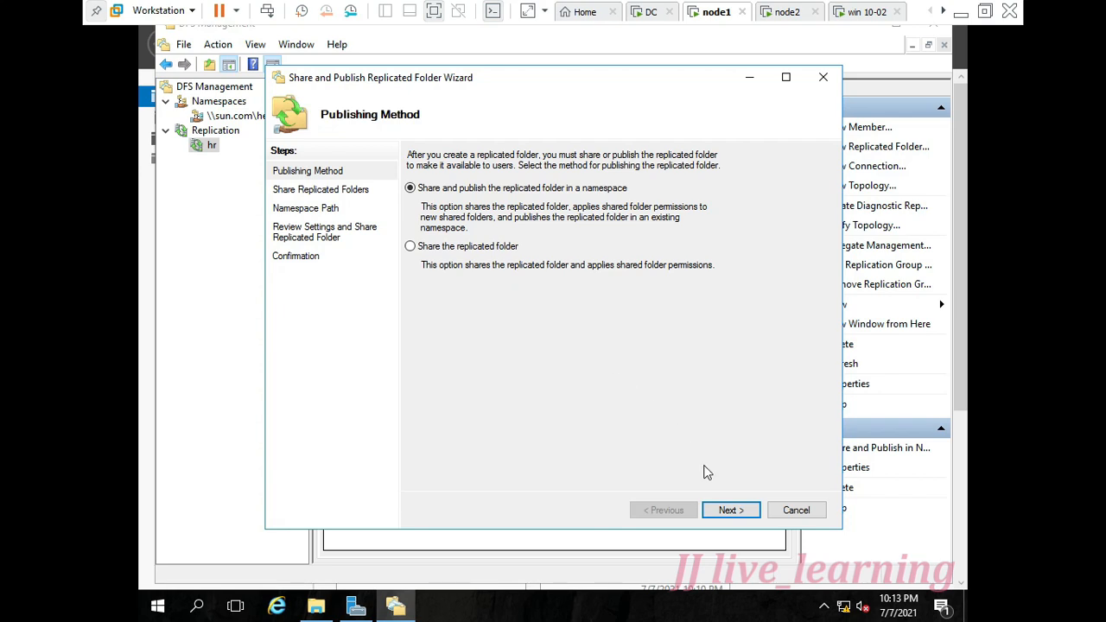
{"action": "left_click", "coordinate": [744, 512]}
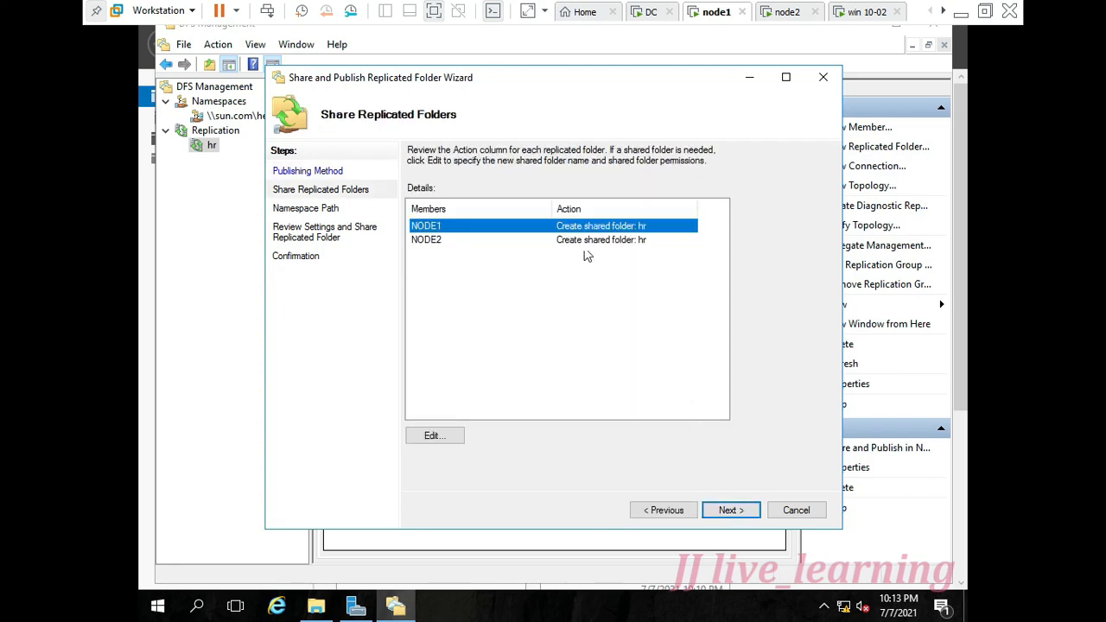
Give NODE1's new hr share customized permissions that allow Everyone Full Control.
{"action": "left_click", "coordinate": [456, 438]}
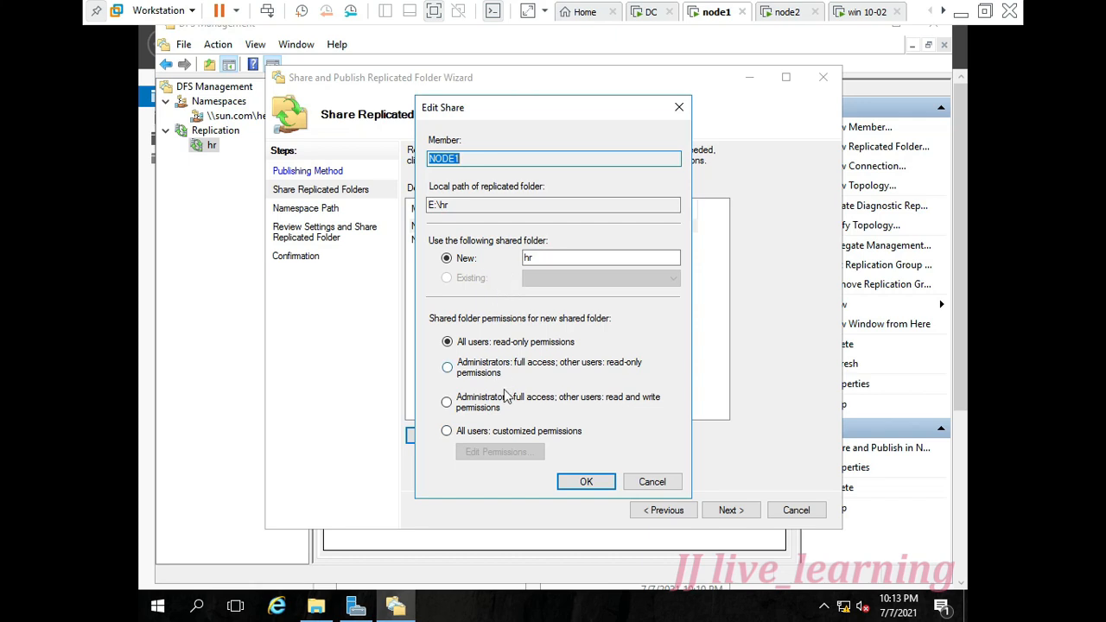
{"action": "left_click", "coordinate": [527, 434]}
{"action": "left_click", "coordinate": [518, 451]}
{"action": "left_click", "coordinate": [621, 316]}
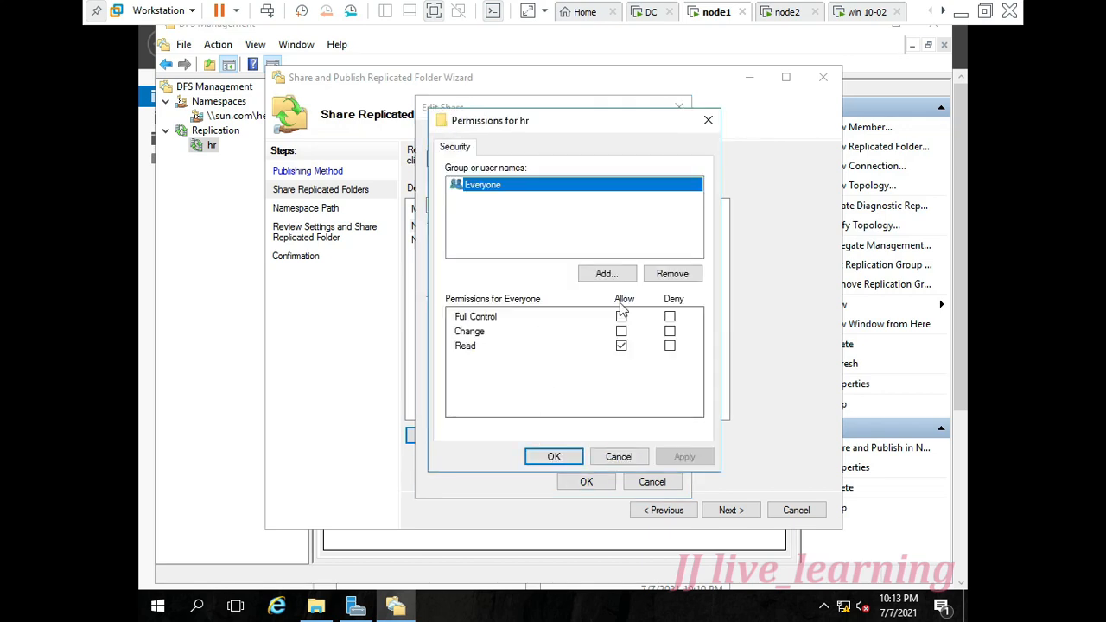
{"action": "left_click", "coordinate": [682, 456]}
{"action": "left_click", "coordinate": [560, 460]}
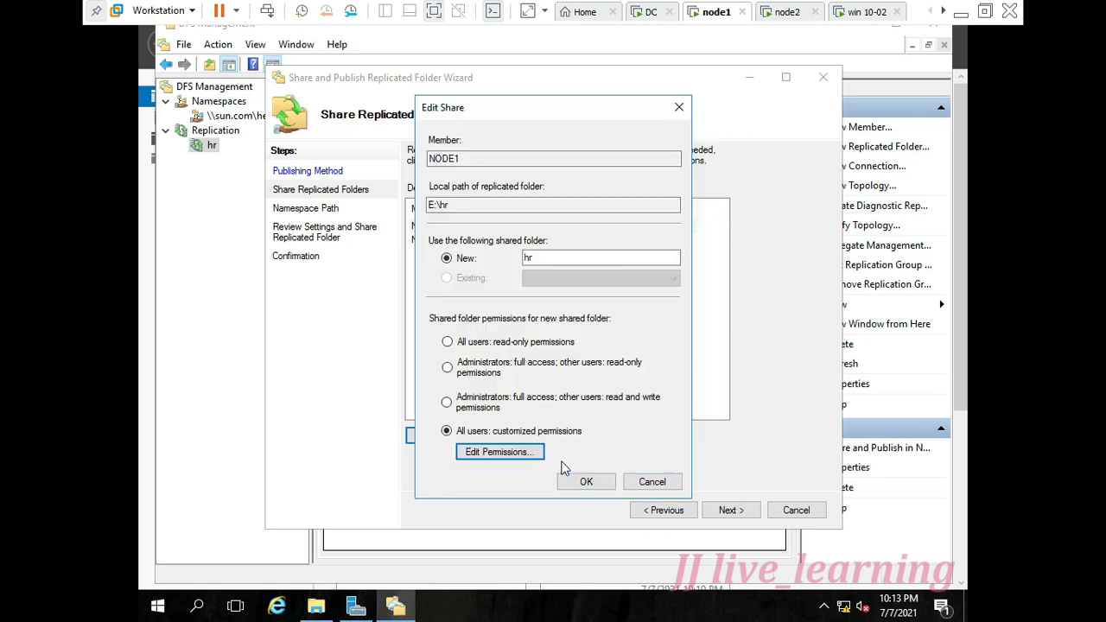
{"action": "left_click", "coordinate": [585, 480]}
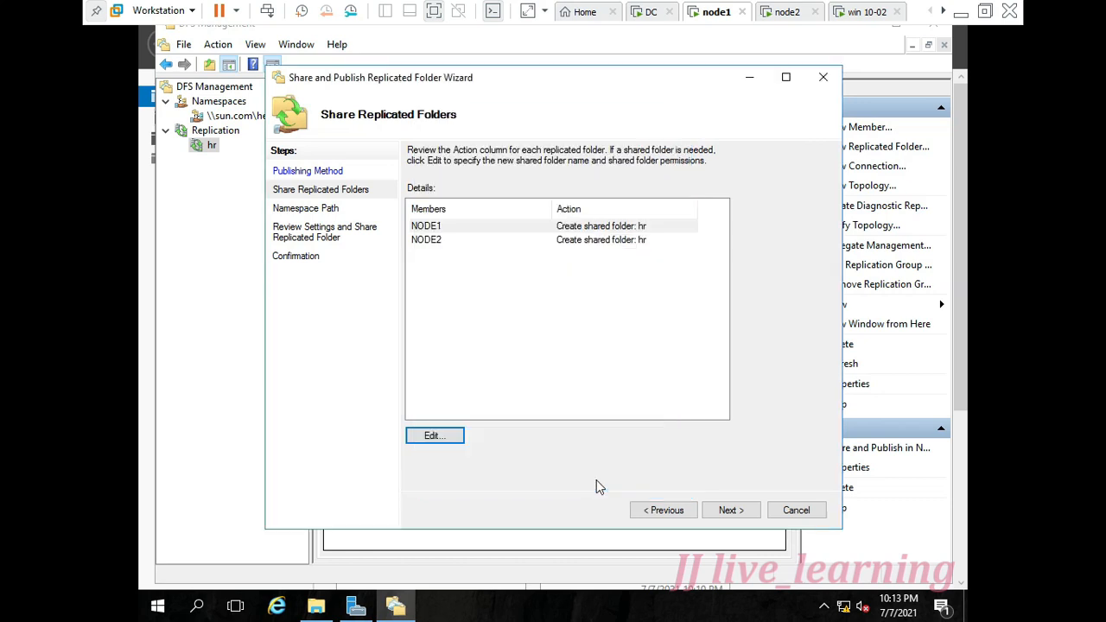
Give NODE2's new hr share customized permissions that allow Everyone Full Control.
{"action": "left_click", "coordinate": [466, 243]}
{"action": "left_click", "coordinate": [438, 434]}
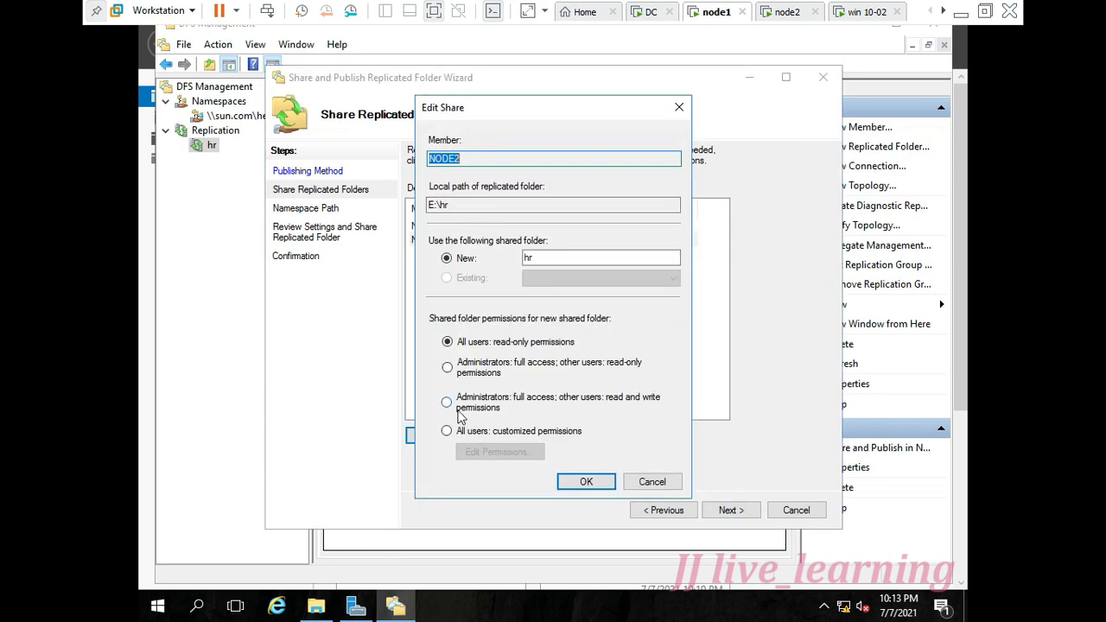
{"action": "left_click", "coordinate": [489, 435]}
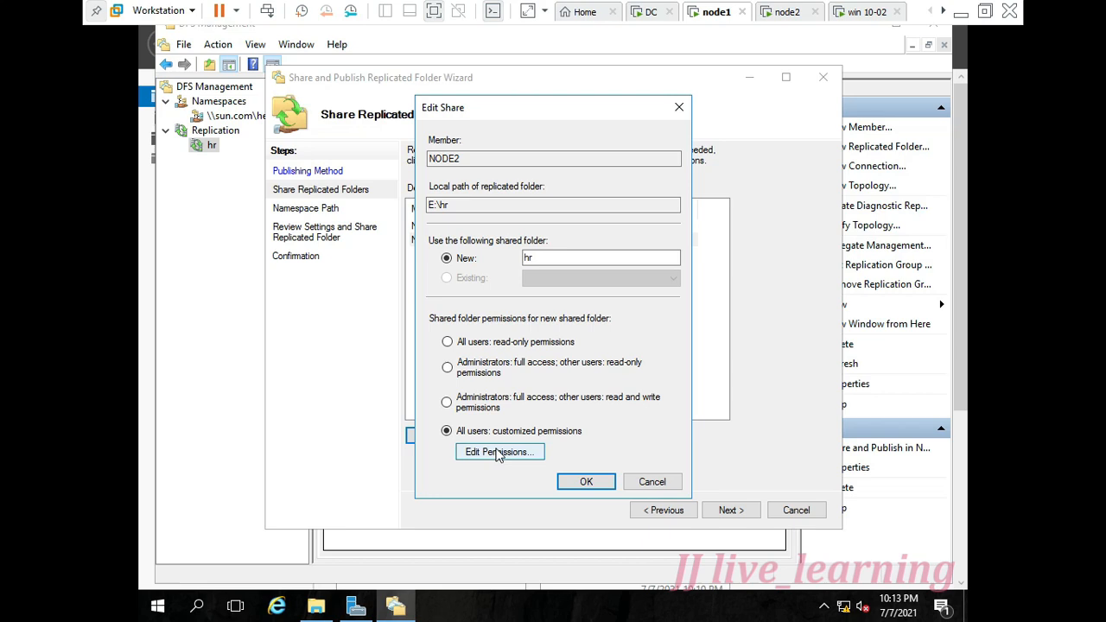
{"action": "left_click", "coordinate": [501, 451]}
{"action": "left_click", "coordinate": [621, 317]}
{"action": "left_click", "coordinate": [682, 456]}
{"action": "left_click", "coordinate": [566, 460]}
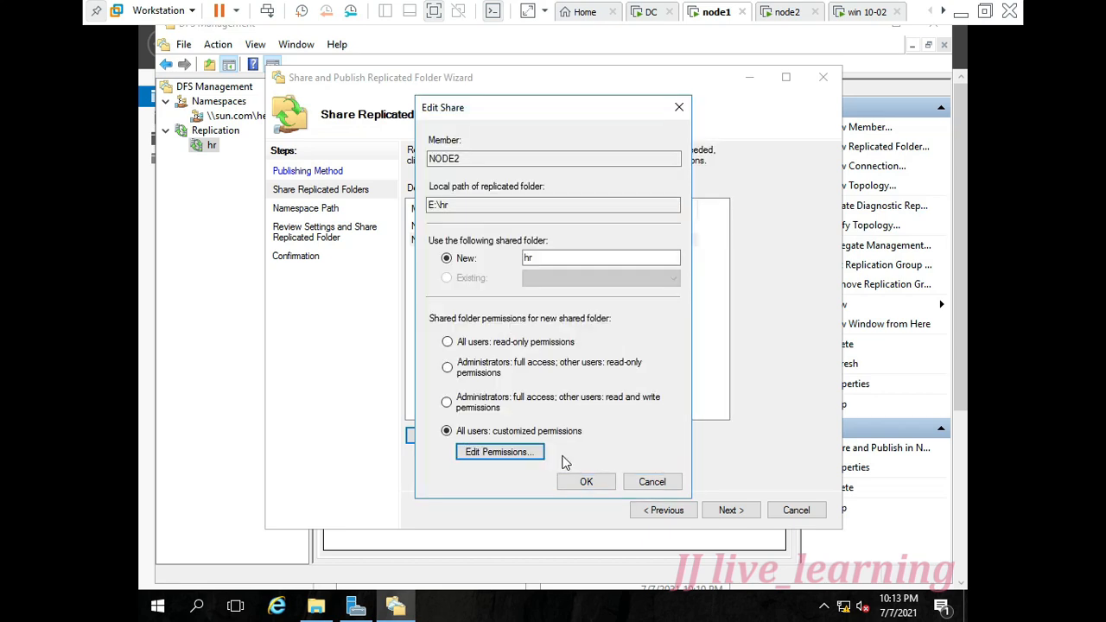
{"action": "left_click", "coordinate": [573, 482]}
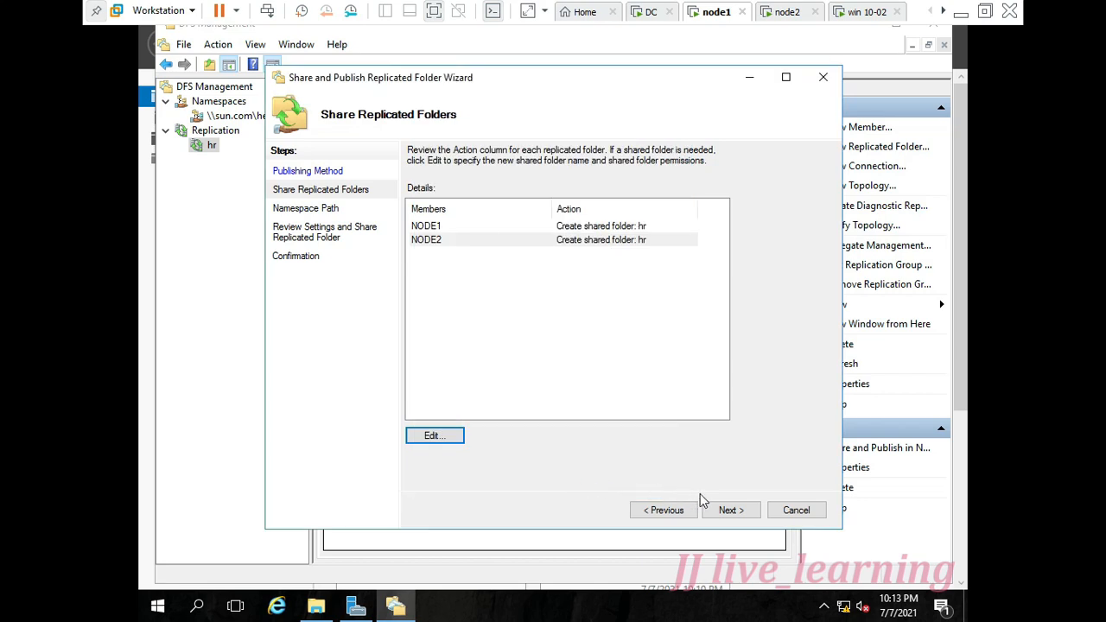
Publish the hr folder under the parent namespace \\sun.com\headoffice, share it with the reviewed settings and close the wizard.
{"action": "left_click", "coordinate": [727, 511]}
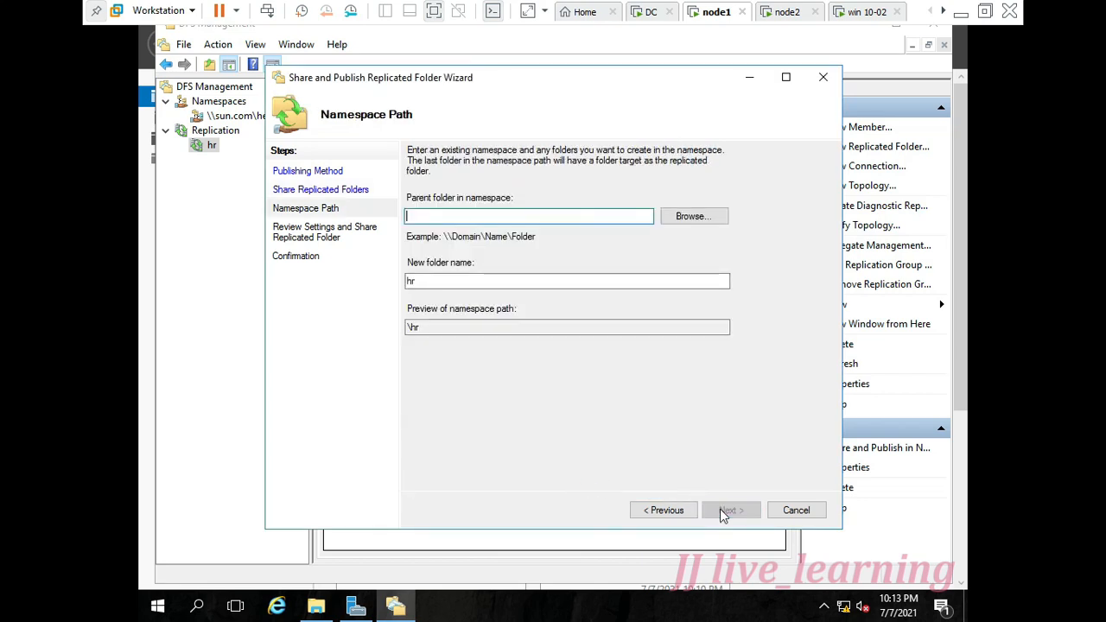
{"action": "left_click", "coordinate": [679, 216]}
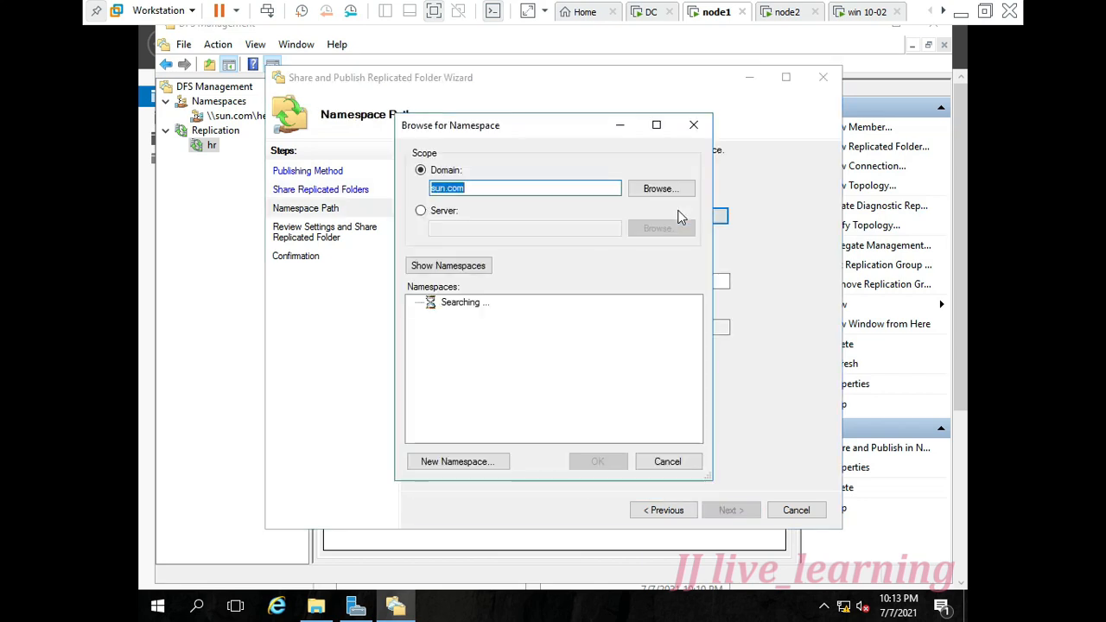
{"action": "left_click", "coordinate": [490, 304]}
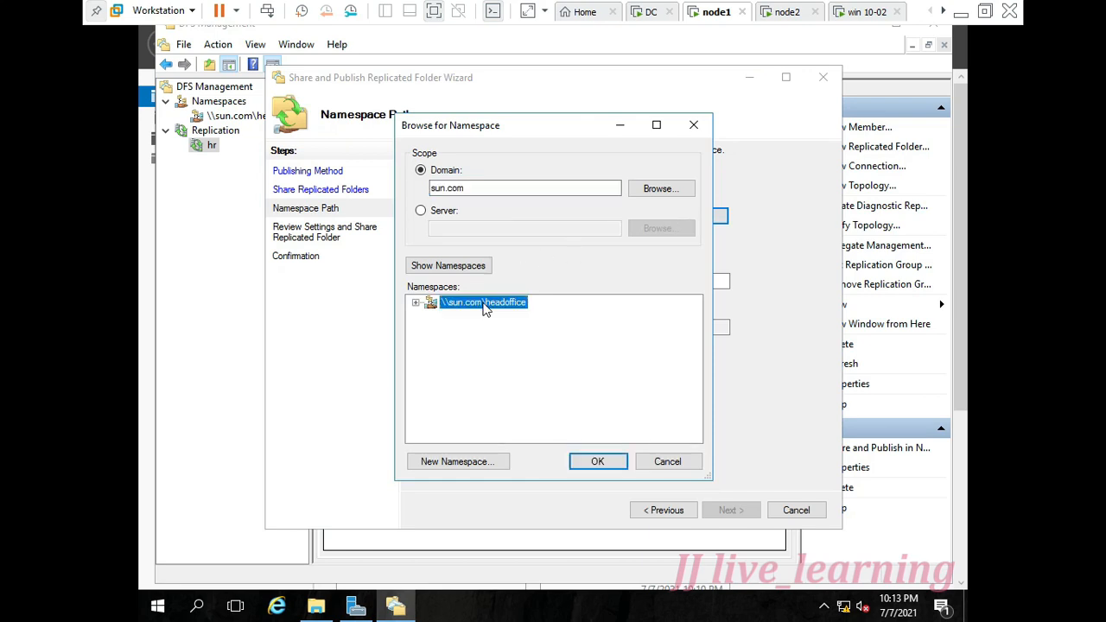
{"action": "left_click", "coordinate": [579, 469]}
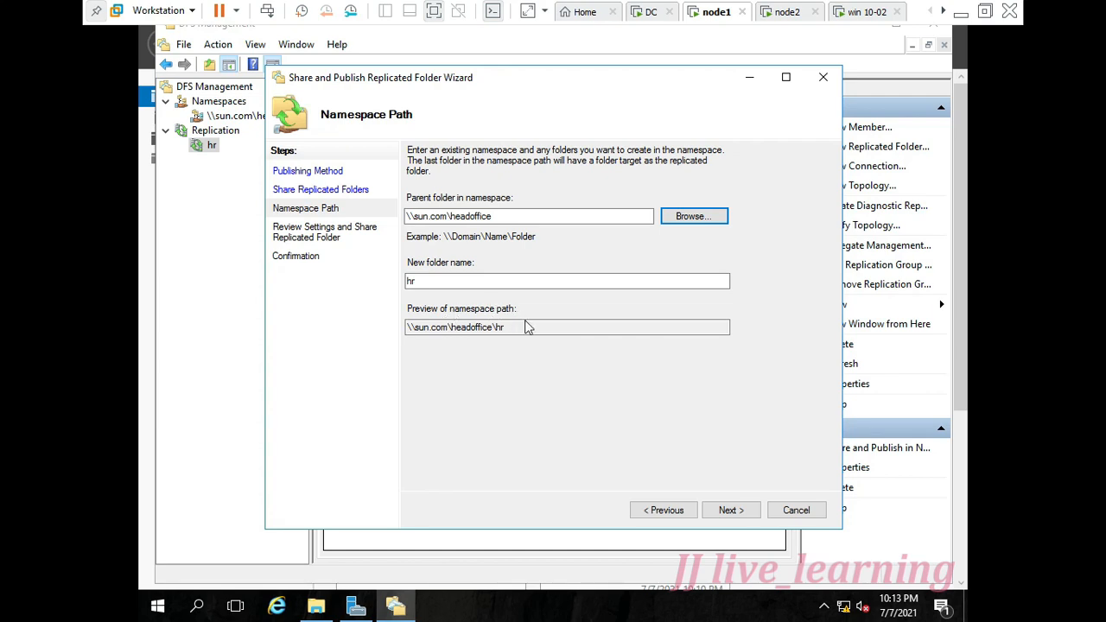
{"action": "left_click", "coordinate": [727, 511]}
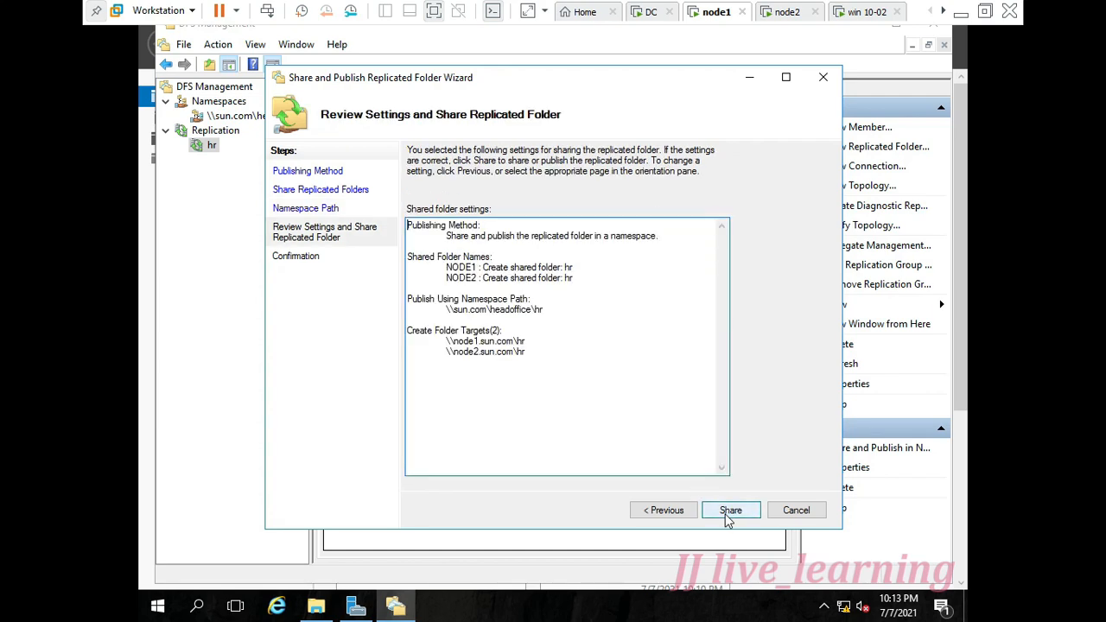
{"action": "left_click", "coordinate": [729, 513]}
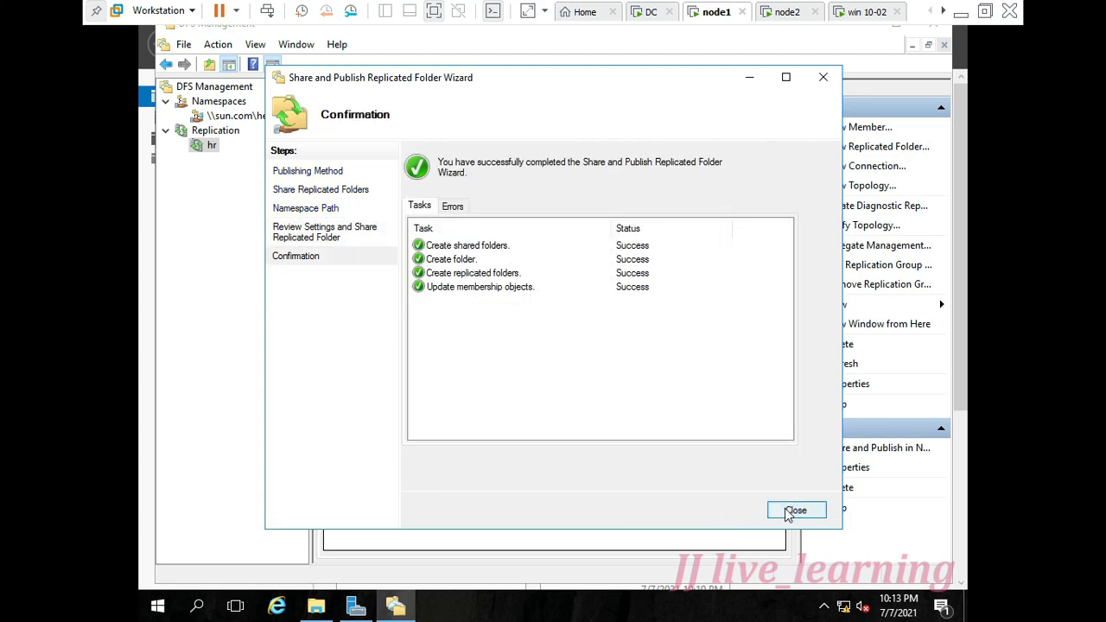
{"action": "left_click", "coordinate": [788, 513]}
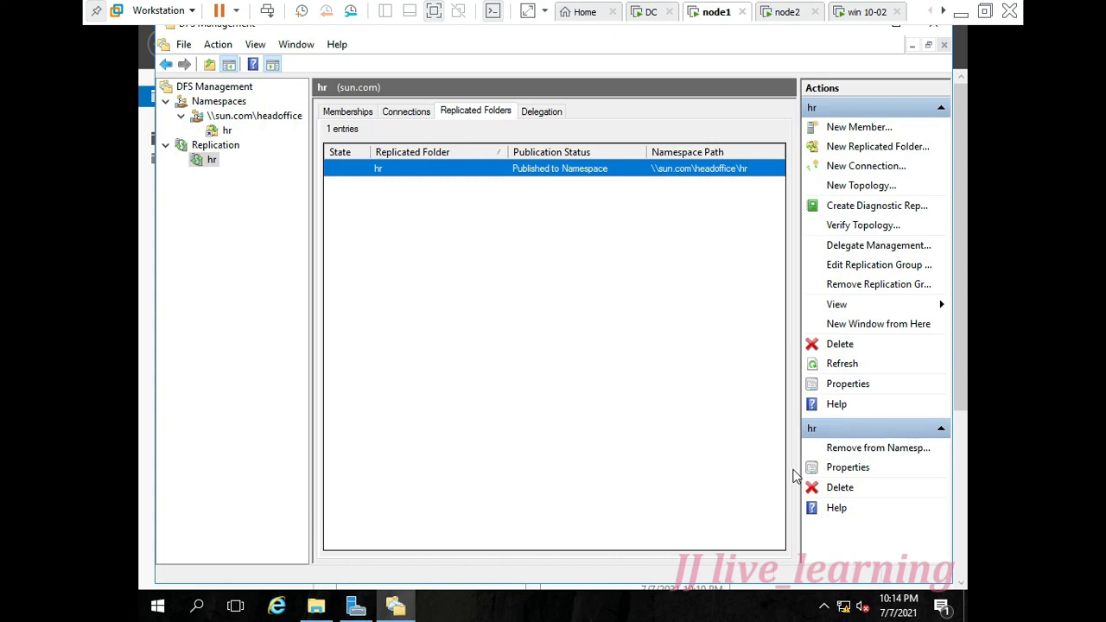
On node2, refresh the hr replication group and check the replicated folder's publication status and namespace path.
{"action": "left_click", "coordinate": [780, 11]}
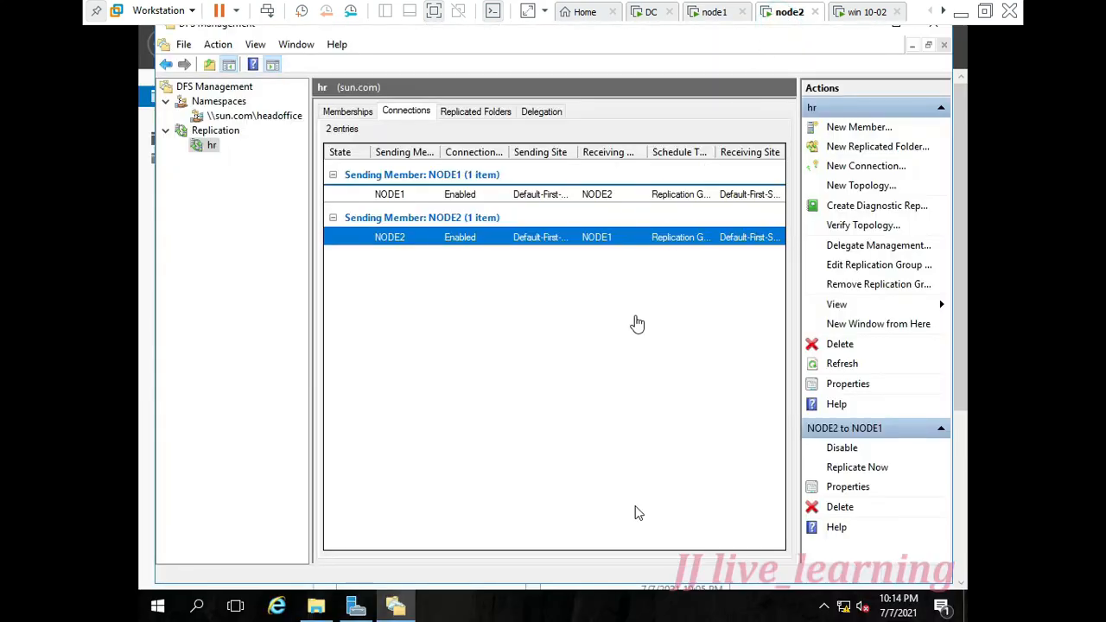
{"action": "left_click", "coordinate": [474, 113]}
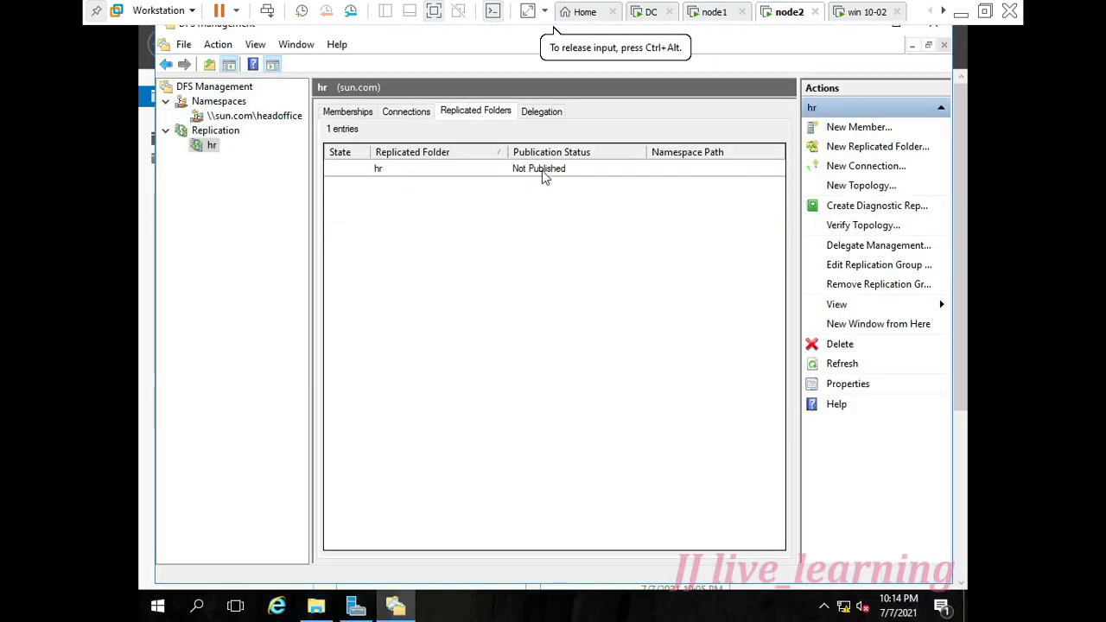
{"action": "left_click", "coordinate": [842, 363]}
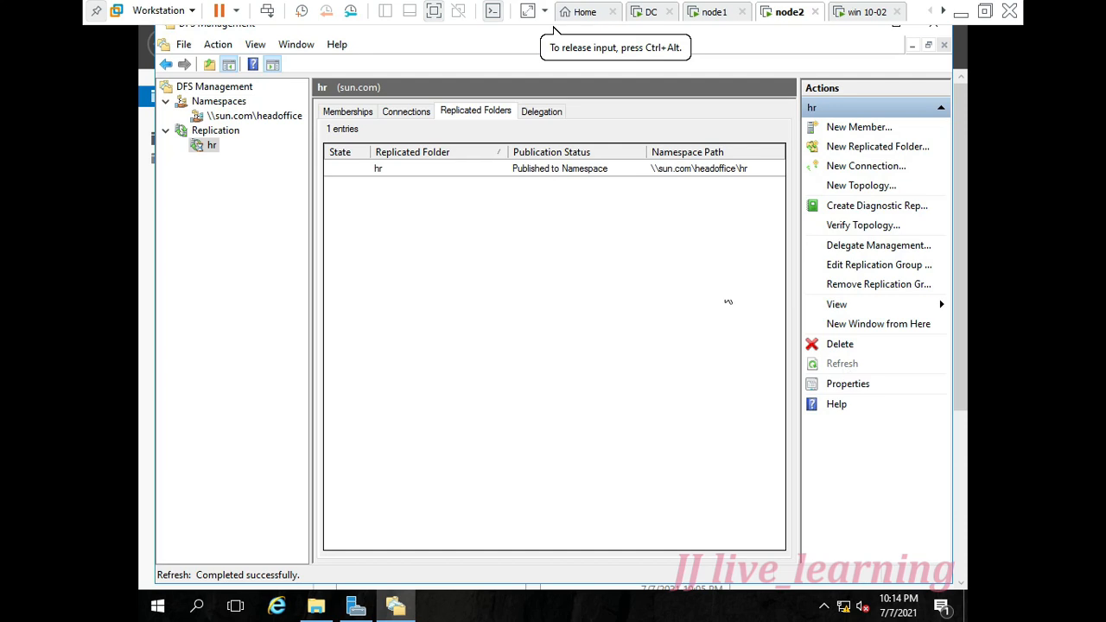
{"action": "left_click", "coordinate": [667, 173]}
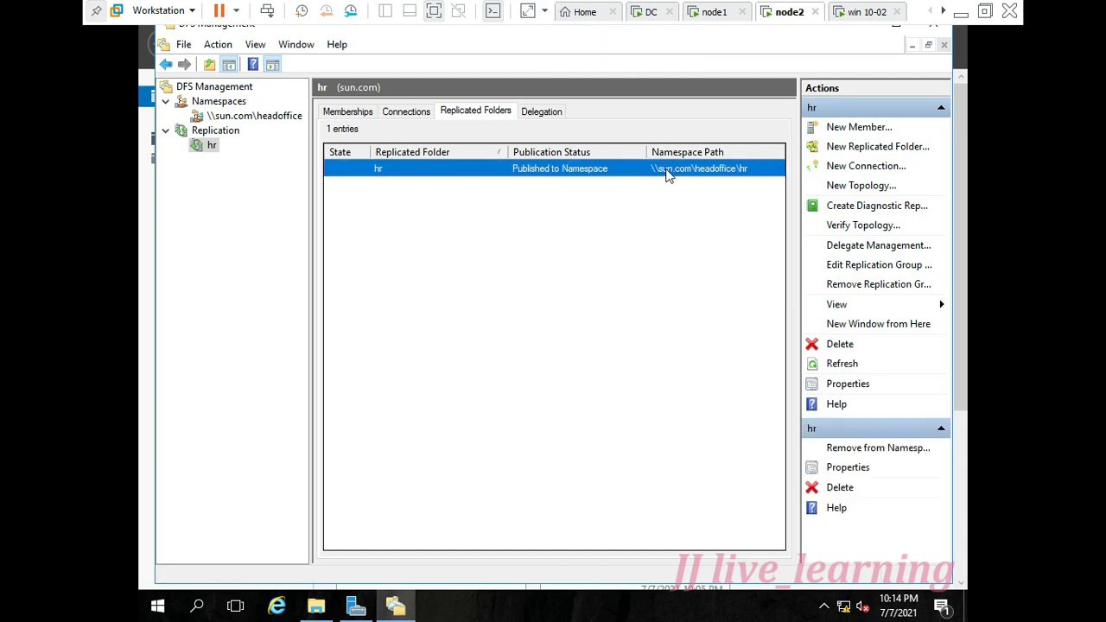
Switch to the win 10-02 client and sign in as user1 with the account password.
{"action": "left_click", "coordinate": [864, 12]}
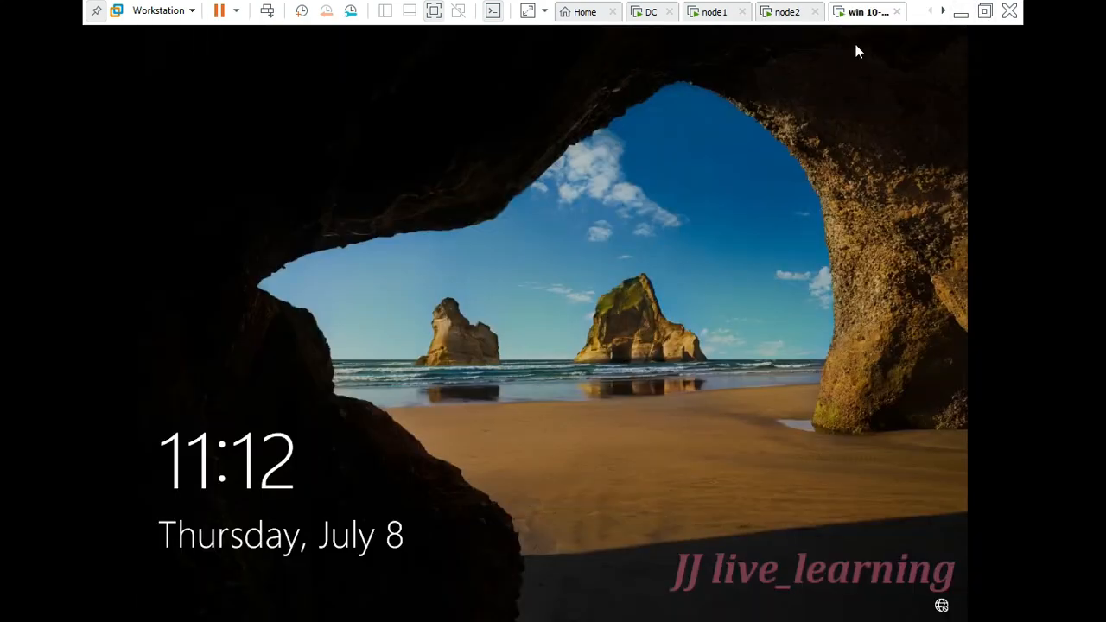
{"action": "right_click", "coordinate": [869, 10]}
{"action": "left_click", "coordinate": [897, 93]}
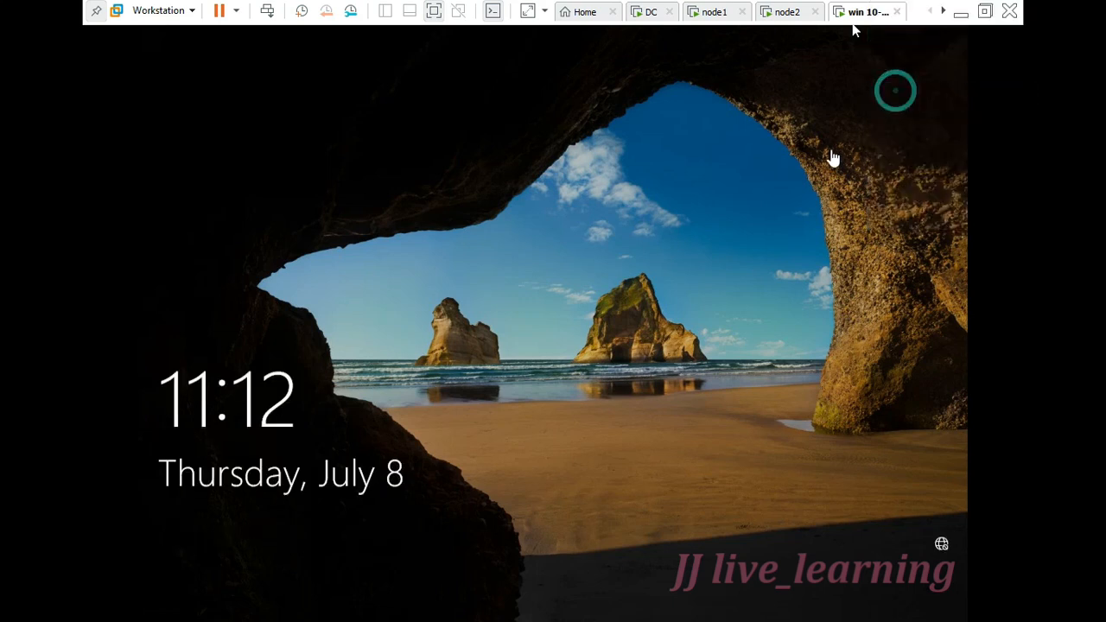
{"action": "left_click", "coordinate": [812, 179]}
{"action": "type", "text": "P"}
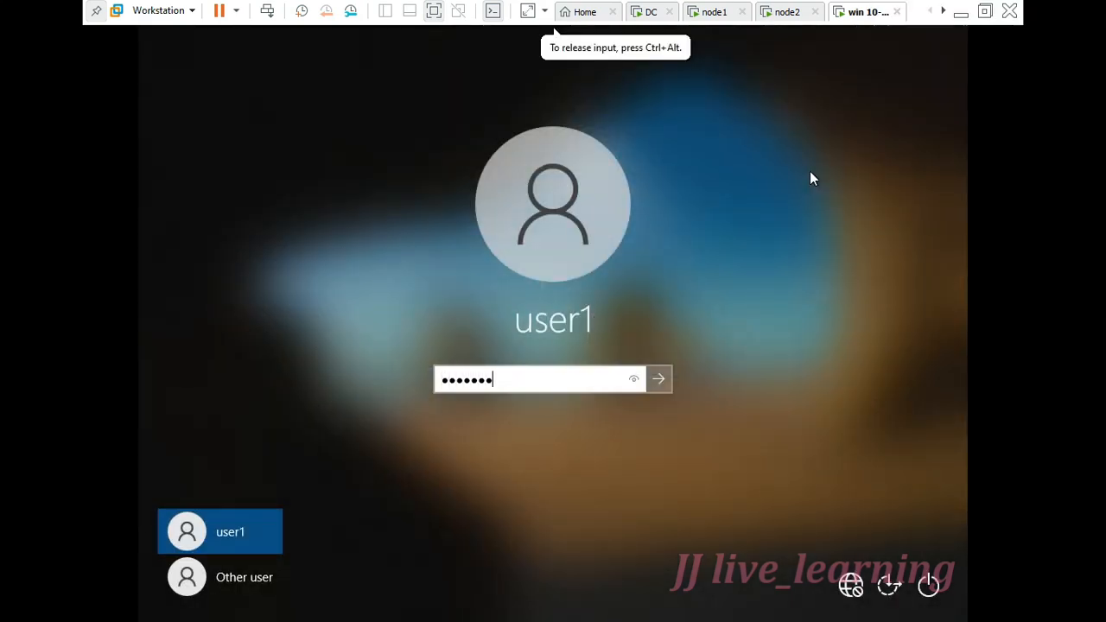
{"action": "key", "text": "Return"}
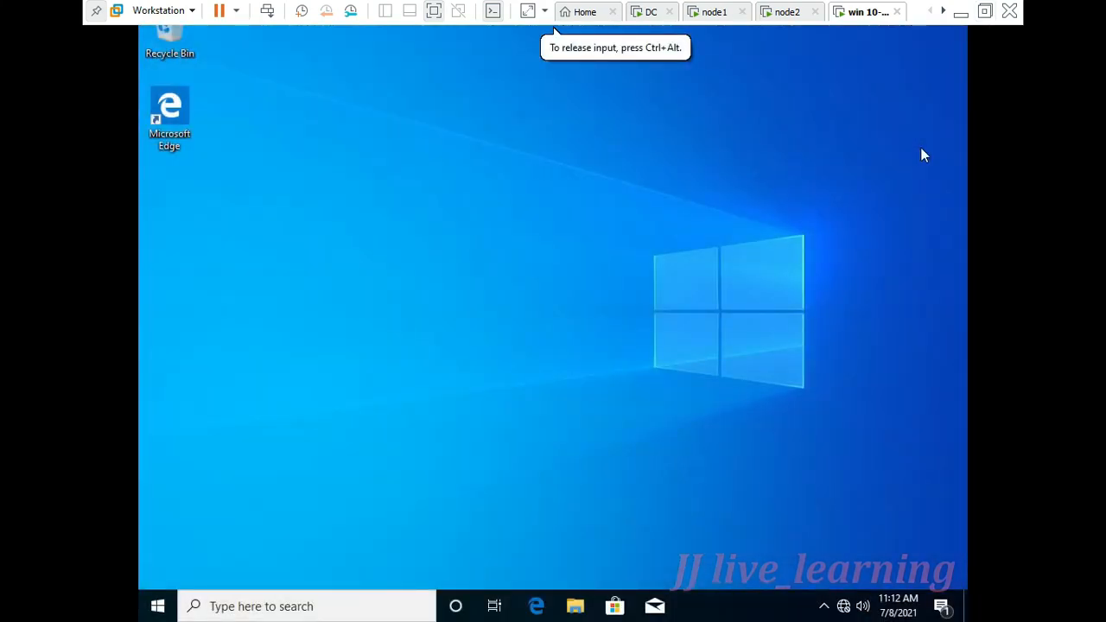
Open the published folder \\sun.com\headoffice\hr from the client's Run prompt.
{"action": "key", "text": "super+r"}
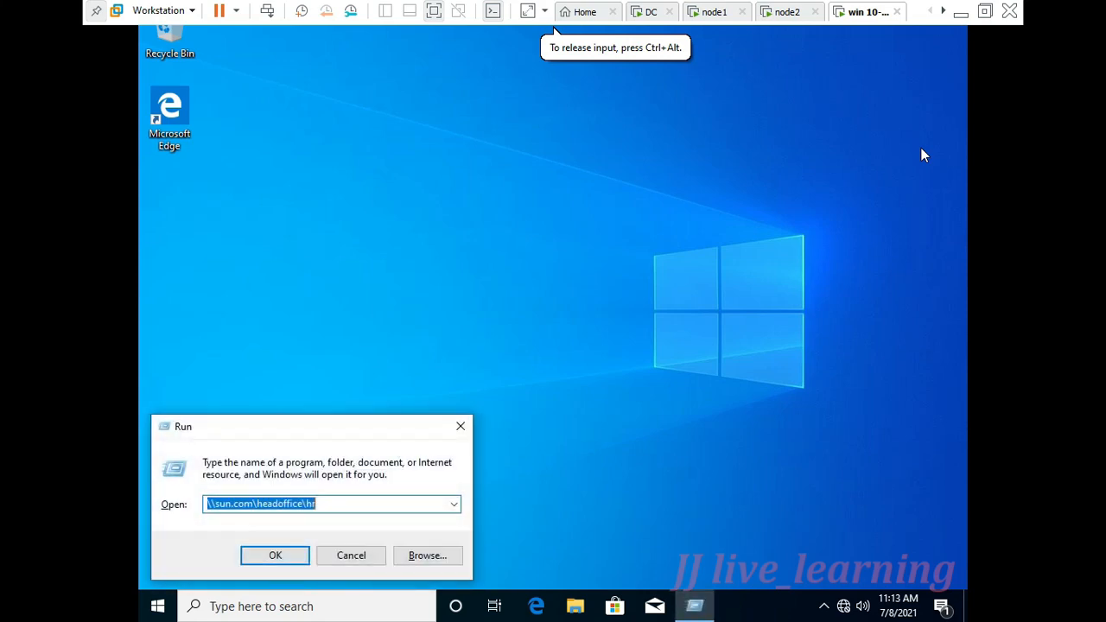
{"action": "type", "text": "\\\\su"}
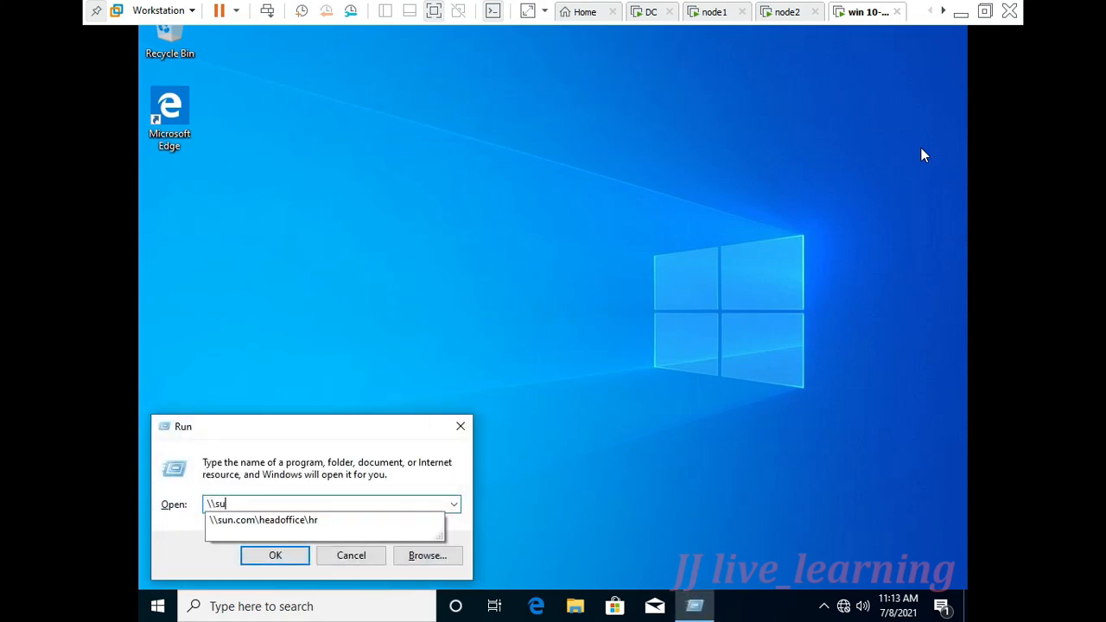
{"action": "type", "text": "n.com\\hea"}
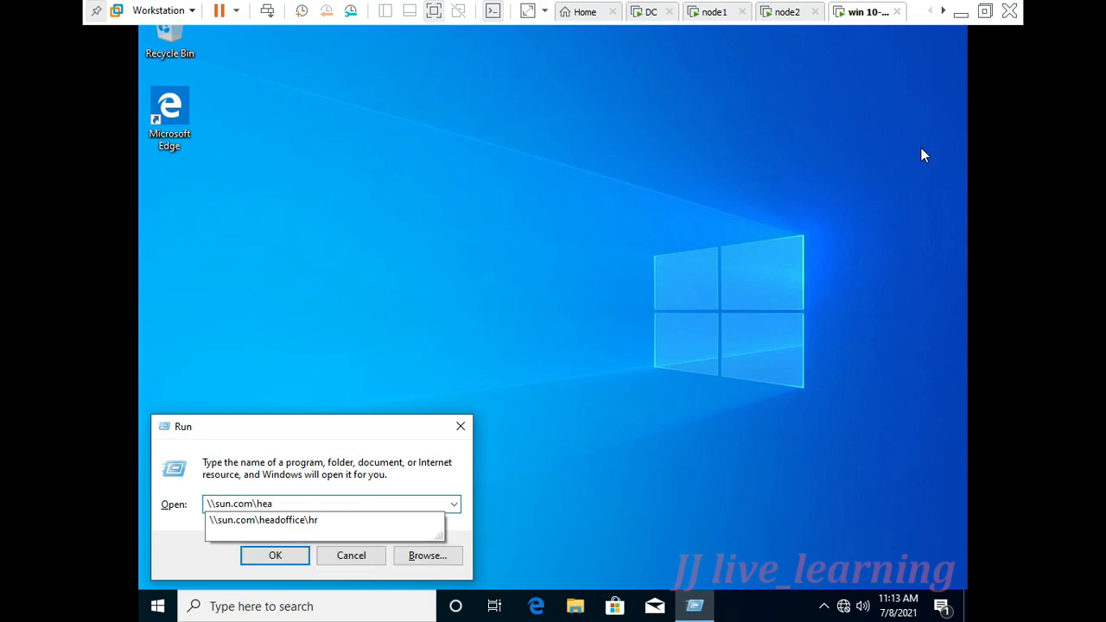
{"action": "key", "text": "Down"}
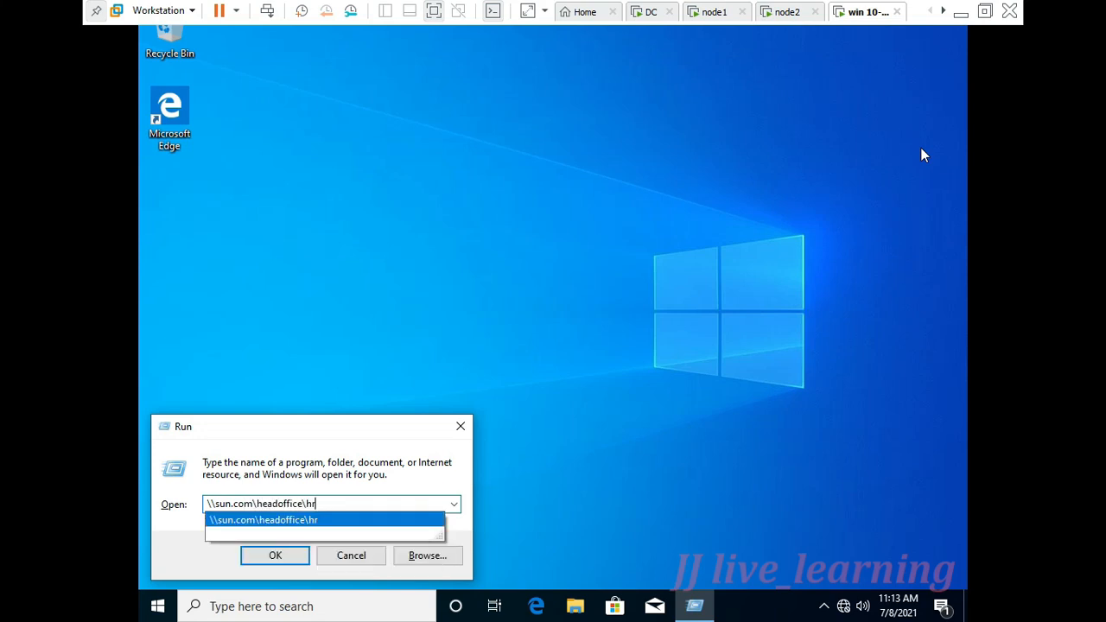
{"action": "key", "text": "BackSpace"}
{"action": "key", "text": "BackSpace"}
{"action": "key", "text": "Return"}
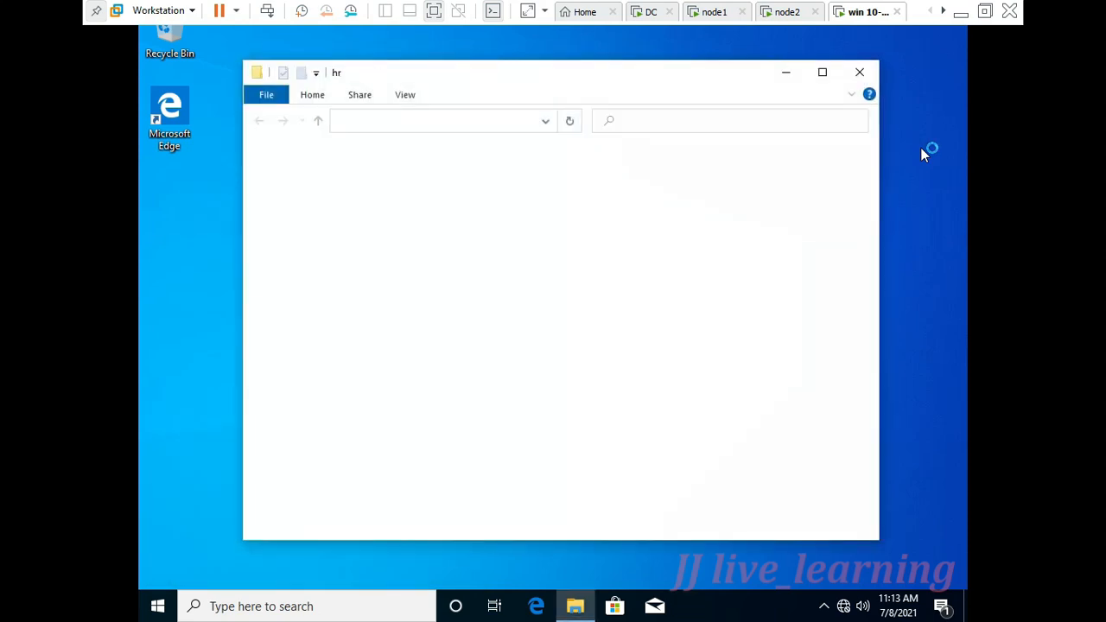
Create a new text document named file1 in the published hr folder.
{"action": "right_click", "coordinate": [556, 208]}
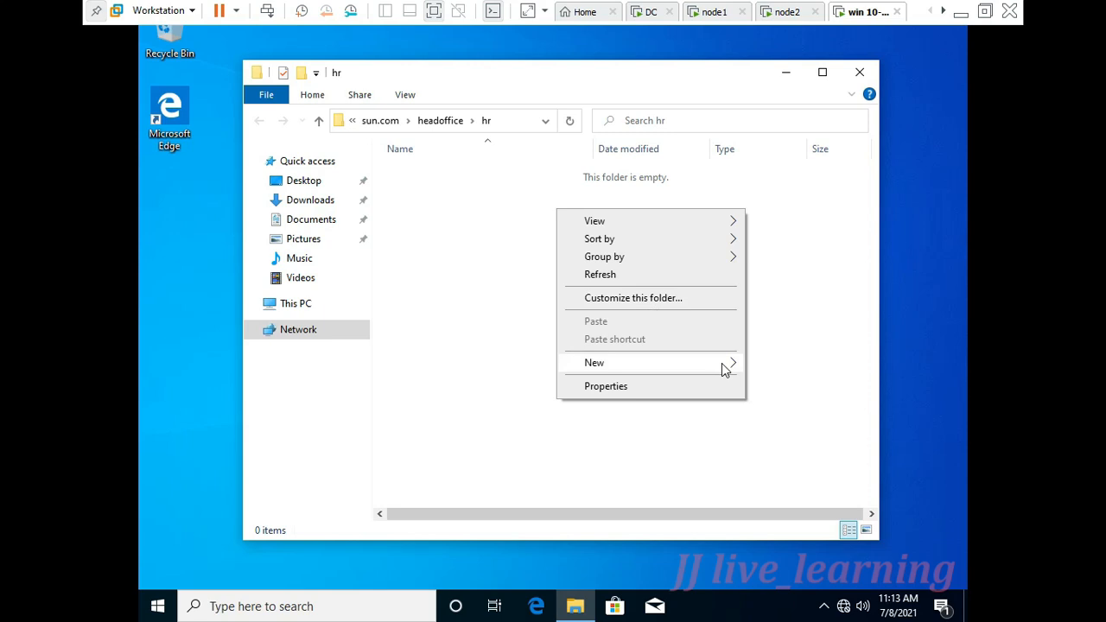
{"action": "mouse_move", "coordinate": [721, 363]}
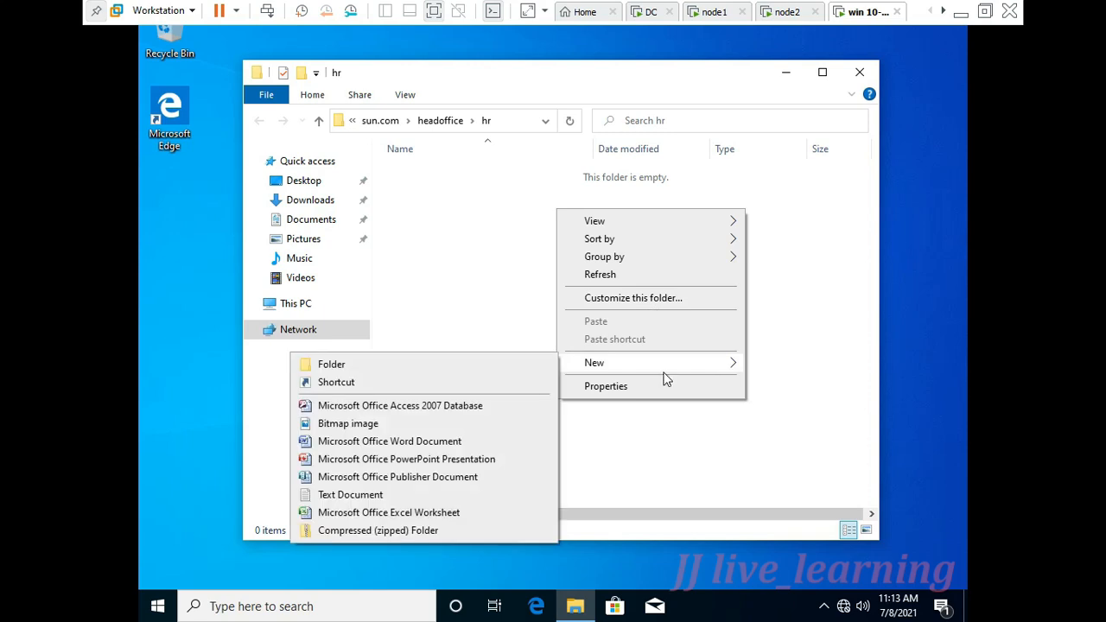
{"action": "left_click", "coordinate": [421, 499]}
{"action": "type", "text": "file1"}
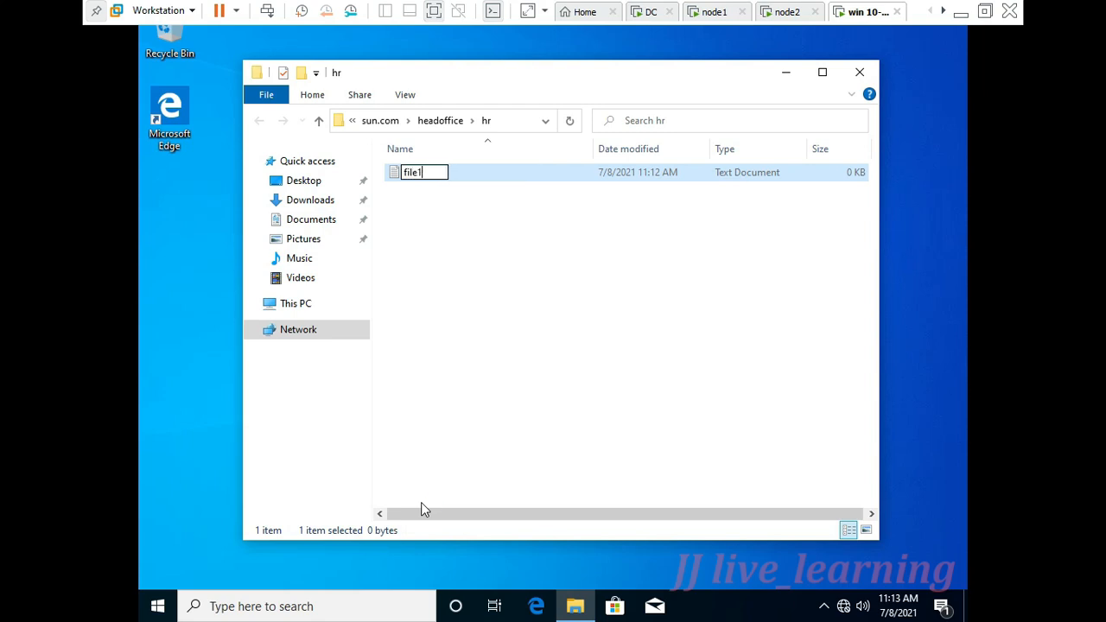
{"action": "key", "text": "Return"}
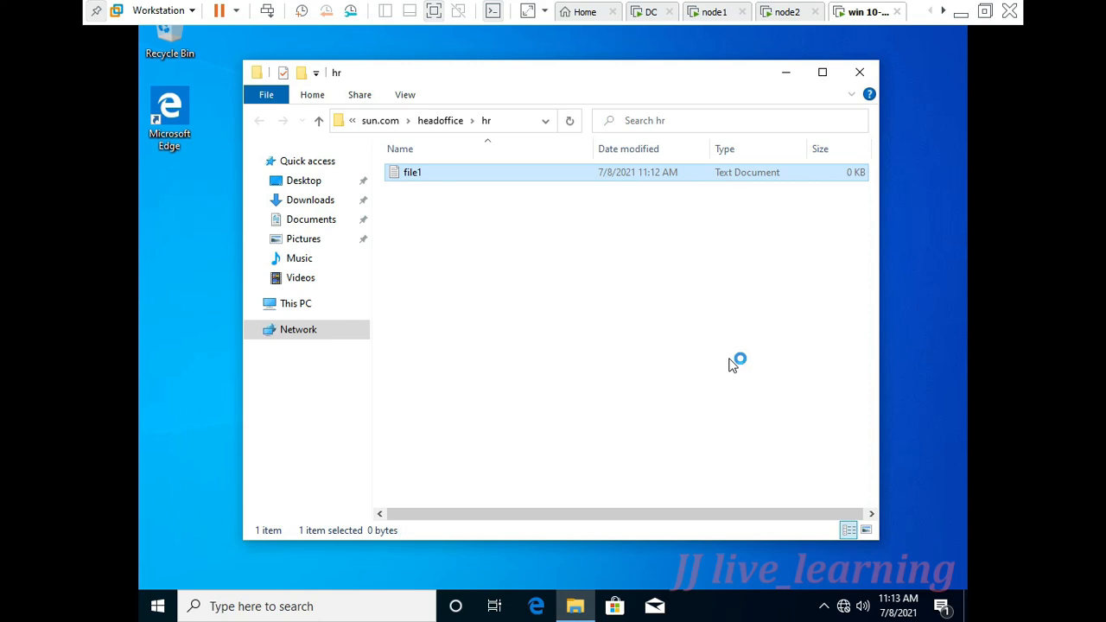
On node1, look in the hr folder on New Volume (E:) for file1 and close the file window.
{"action": "left_click", "coordinate": [708, 16]}
{"action": "left_click", "coordinate": [563, 309]}
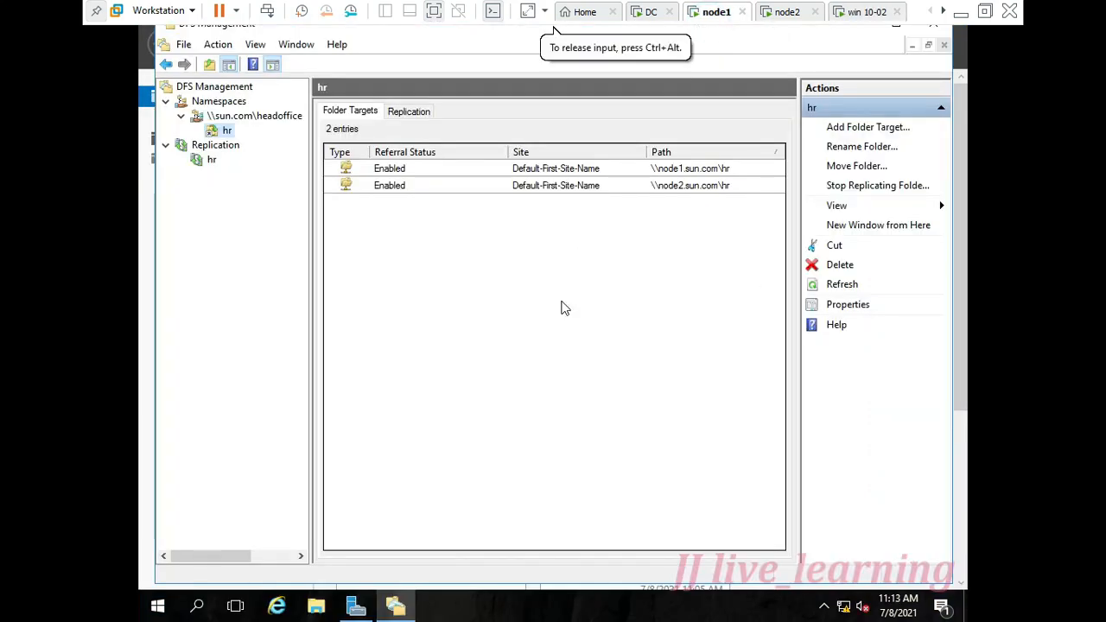
{"action": "key", "text": "super+e"}
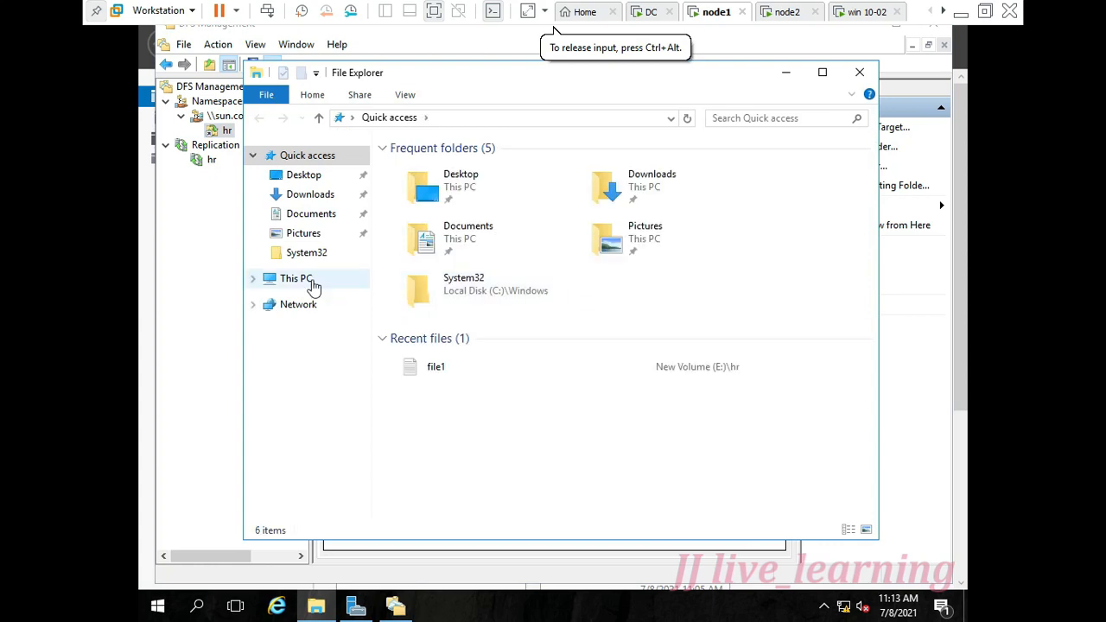
{"action": "left_click", "coordinate": [313, 280]}
{"action": "double_click", "coordinate": [488, 377]}
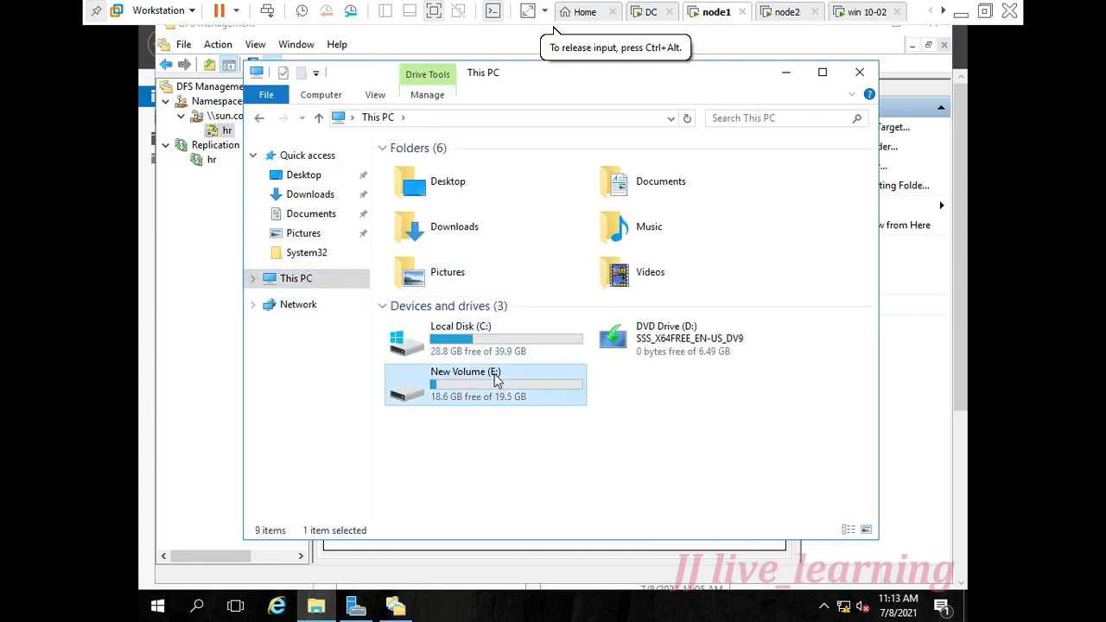
{"action": "left_click", "coordinate": [451, 174]}
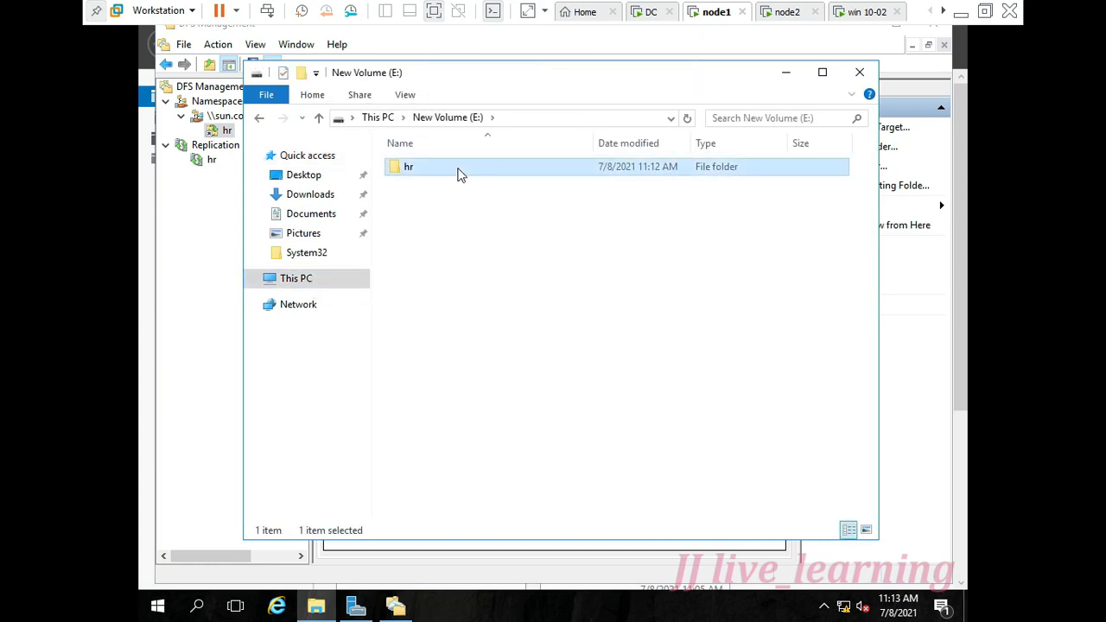
{"action": "double_click", "coordinate": [510, 171]}
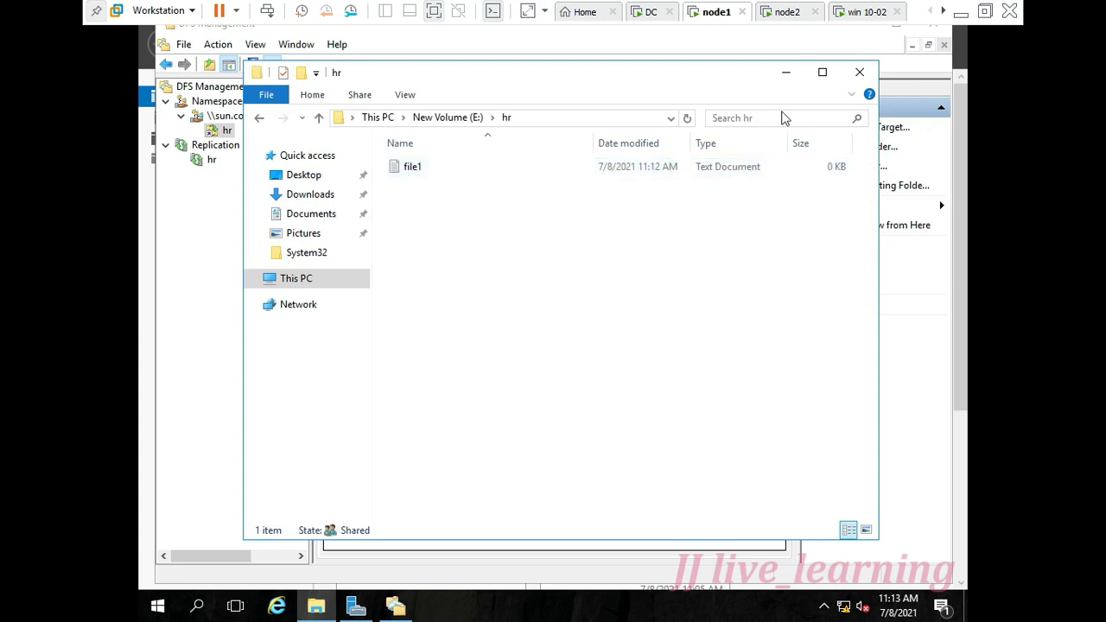
{"action": "left_click", "coordinate": [858, 72]}
On node2, check the hr folder on New Volume (E:) for file1, close the window and refresh the namespace folder.
{"action": "left_click", "coordinate": [787, 11]}
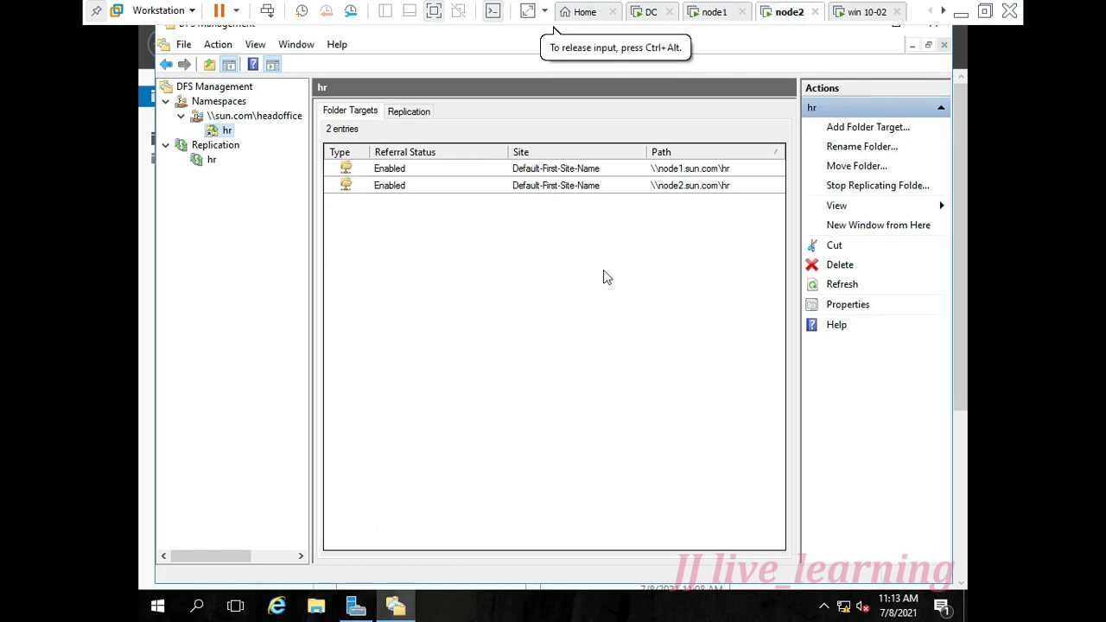
{"action": "key", "text": "super+e"}
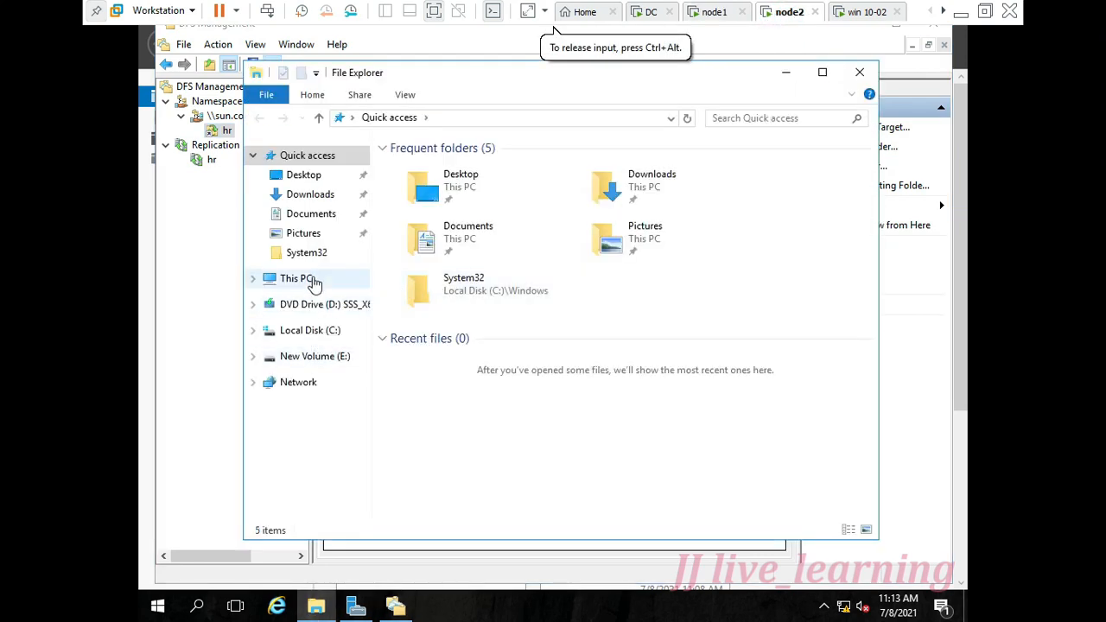
{"action": "left_click", "coordinate": [312, 281]}
{"action": "double_click", "coordinate": [474, 374]}
{"action": "double_click", "coordinate": [472, 175]}
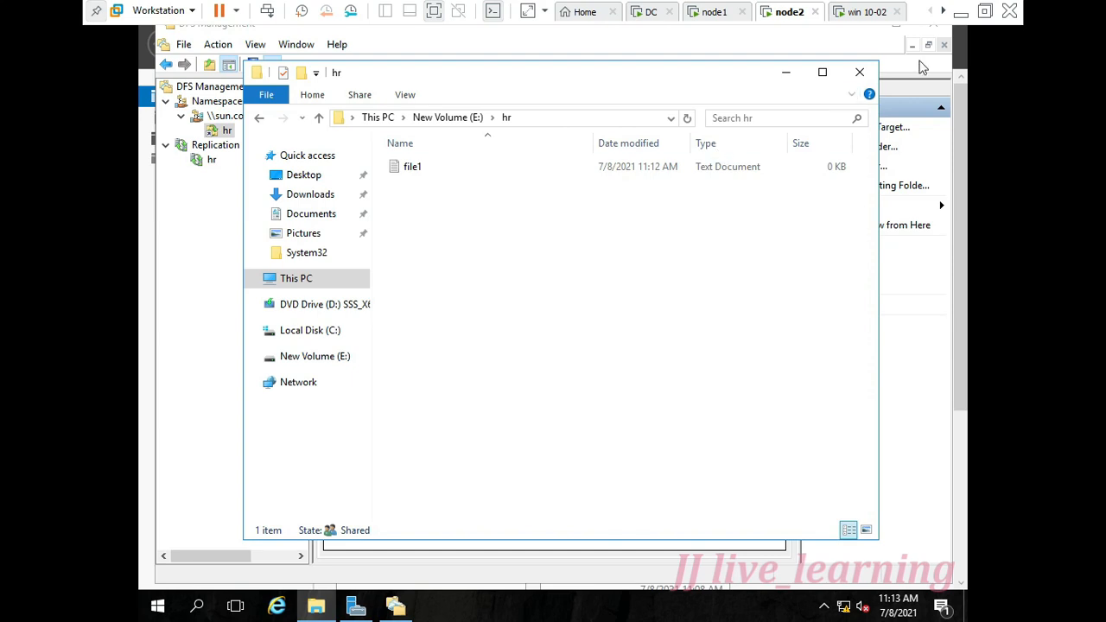
{"action": "left_click", "coordinate": [860, 73]}
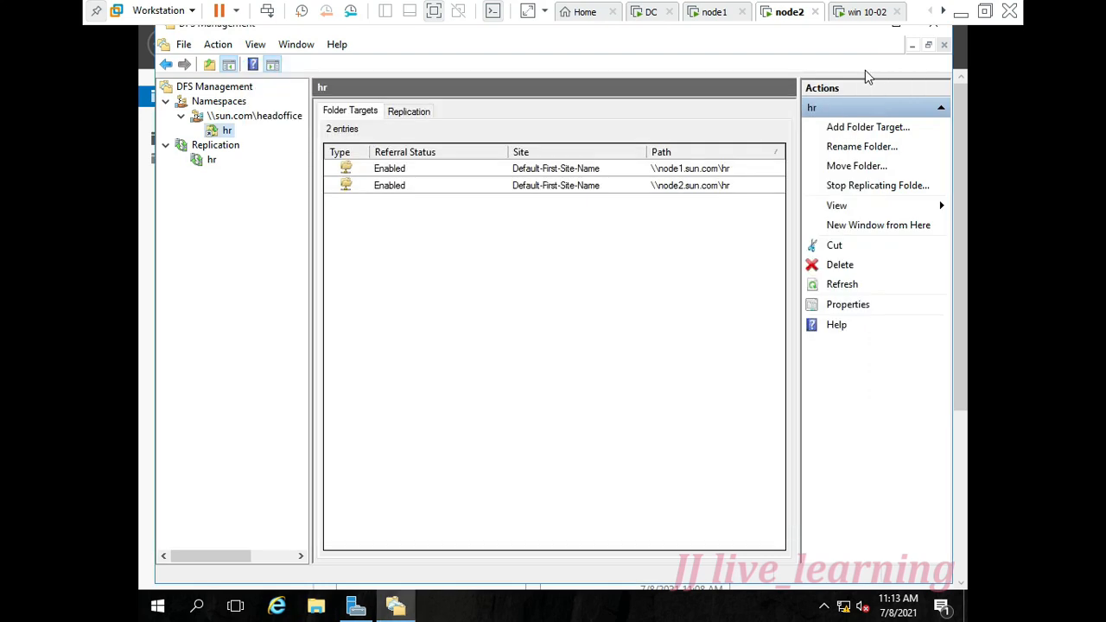
{"action": "left_click", "coordinate": [840, 286]}
On node1, open Network Connections and disable the Ethernet0 adapter.
{"action": "left_click", "coordinate": [713, 12]}
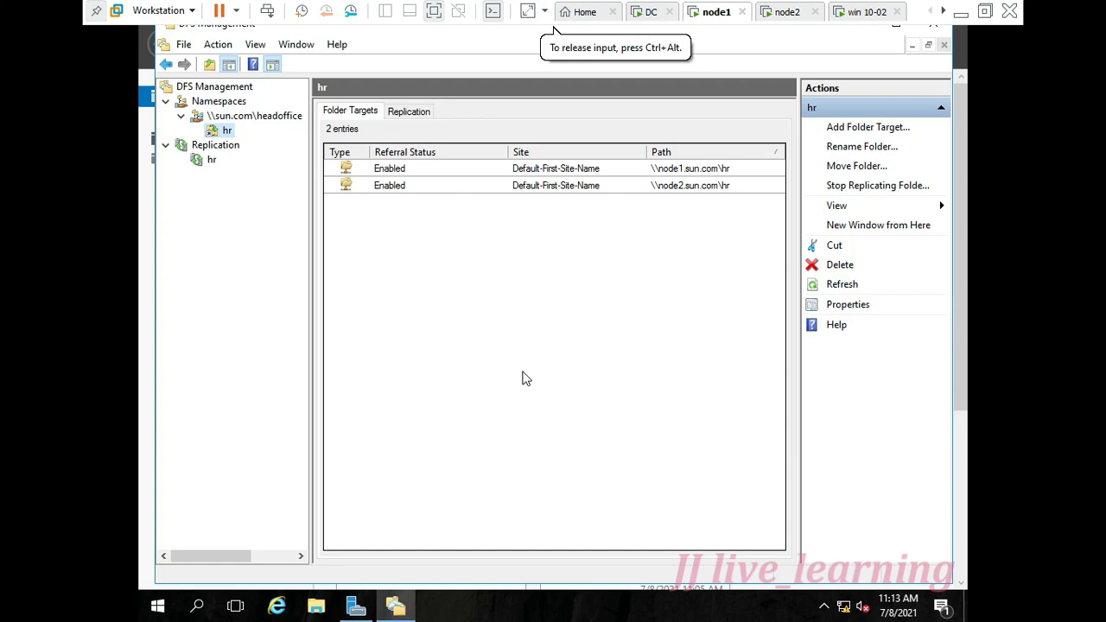
{"action": "key", "text": "super+r"}
{"action": "type", "text": "nca"}
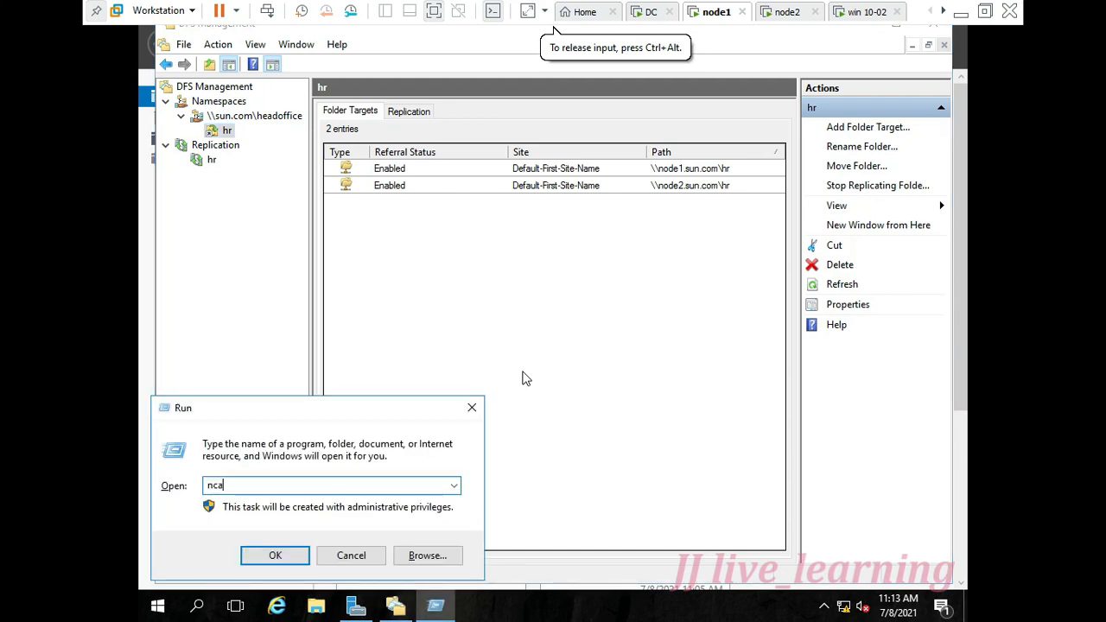
{"action": "key", "text": "BackSpace"}
{"action": "key", "text": "Down"}
{"action": "key", "text": "Return"}
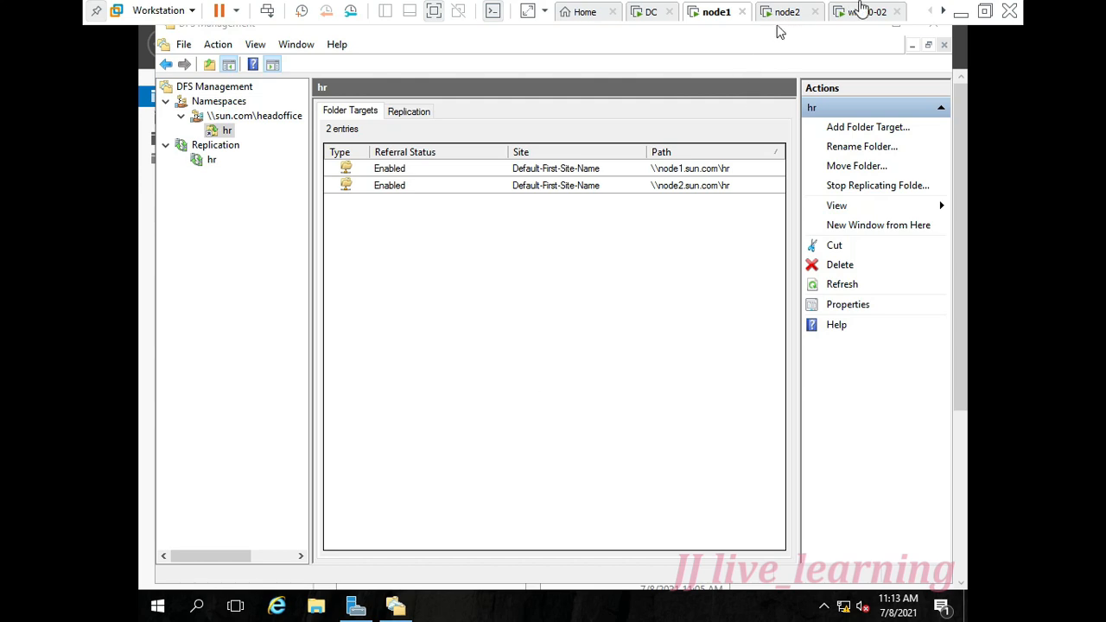
{"action": "left_click", "coordinate": [333, 177]}
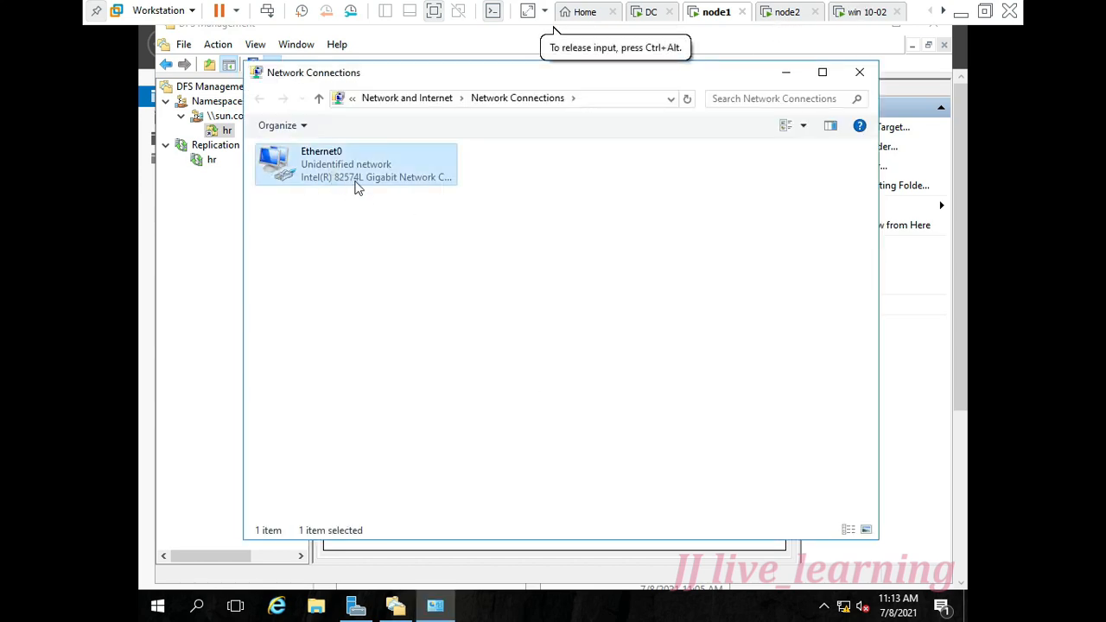
{"action": "right_click", "coordinate": [356, 188]}
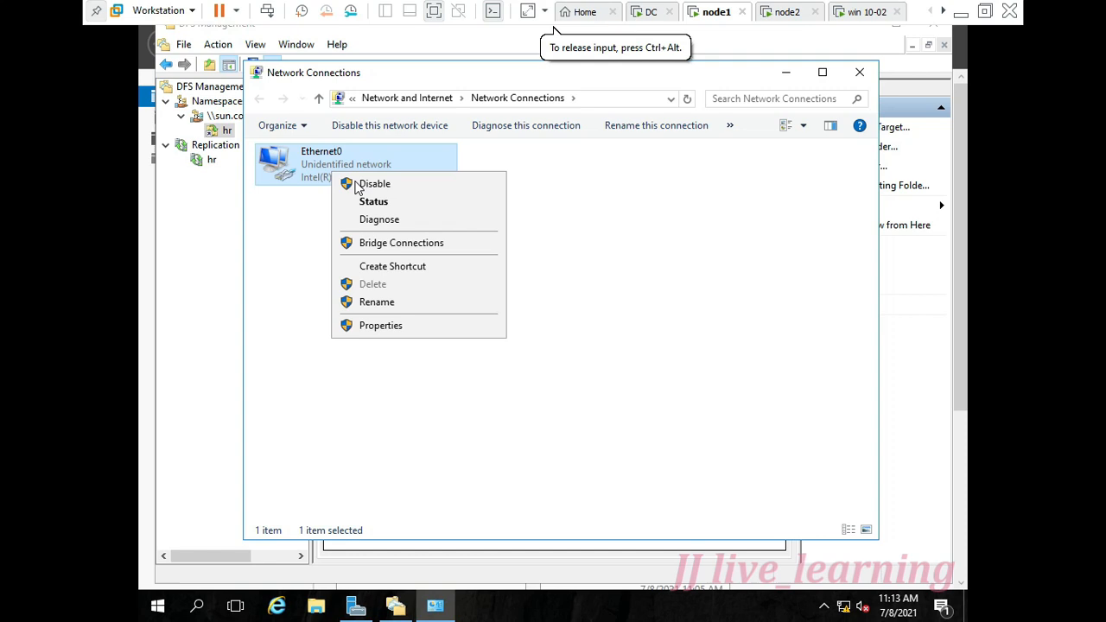
{"action": "left_click", "coordinate": [356, 184]}
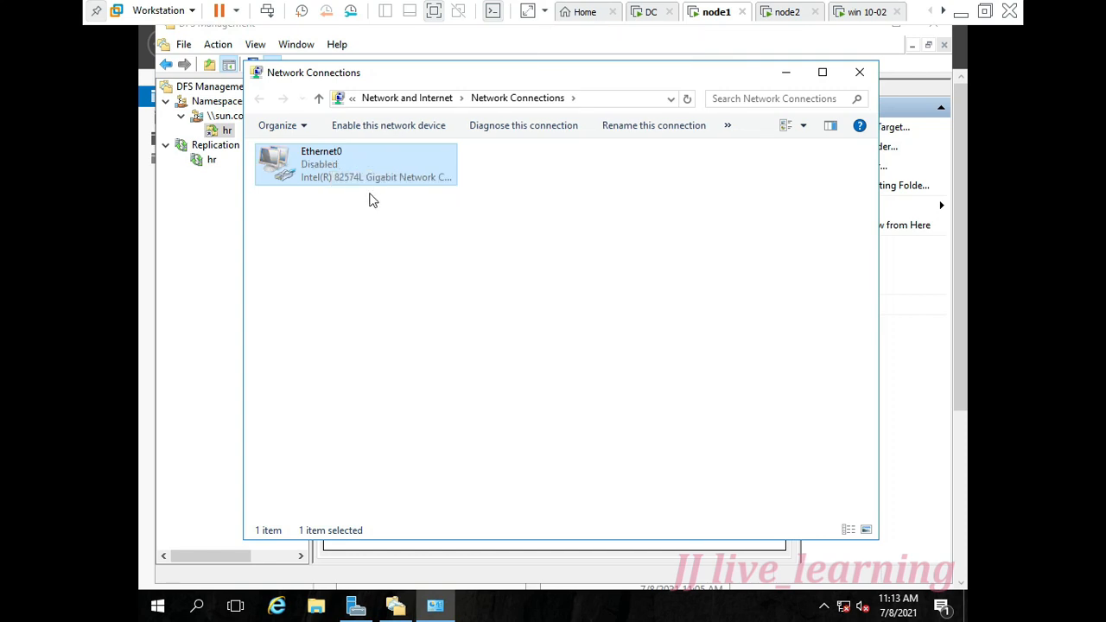
Switch to the Windows 10 client and open \\sun.com\headoffice\hr from its Run prompt.
{"action": "left_click", "coordinate": [873, 10]}
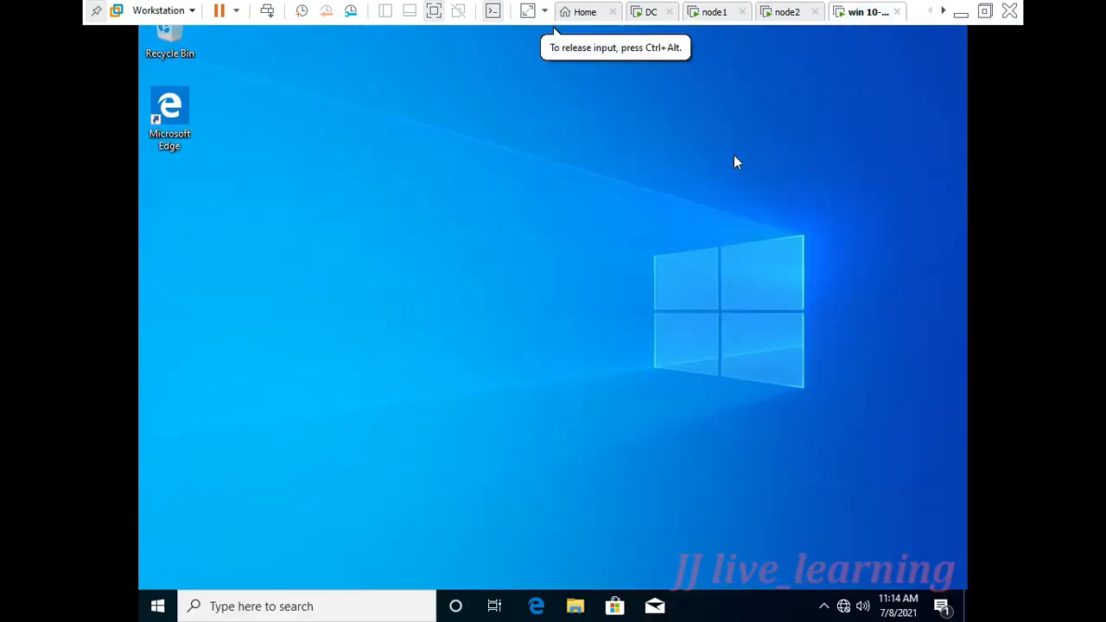
{"action": "key", "text": "super+r"}
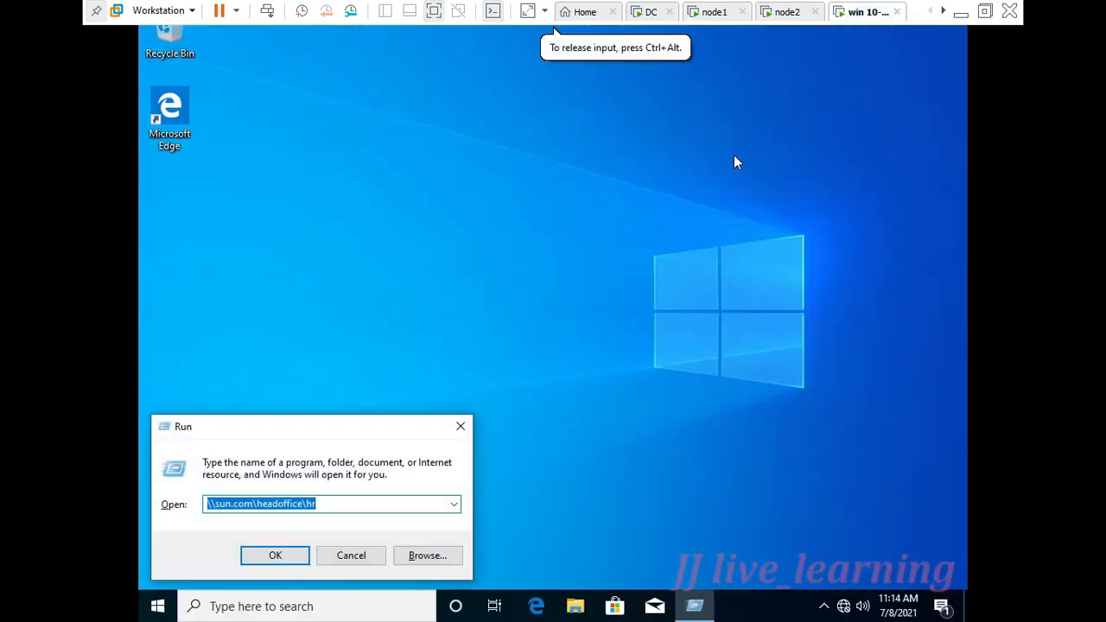
{"action": "key", "text": "End"}
{"action": "key", "text": "Return"}
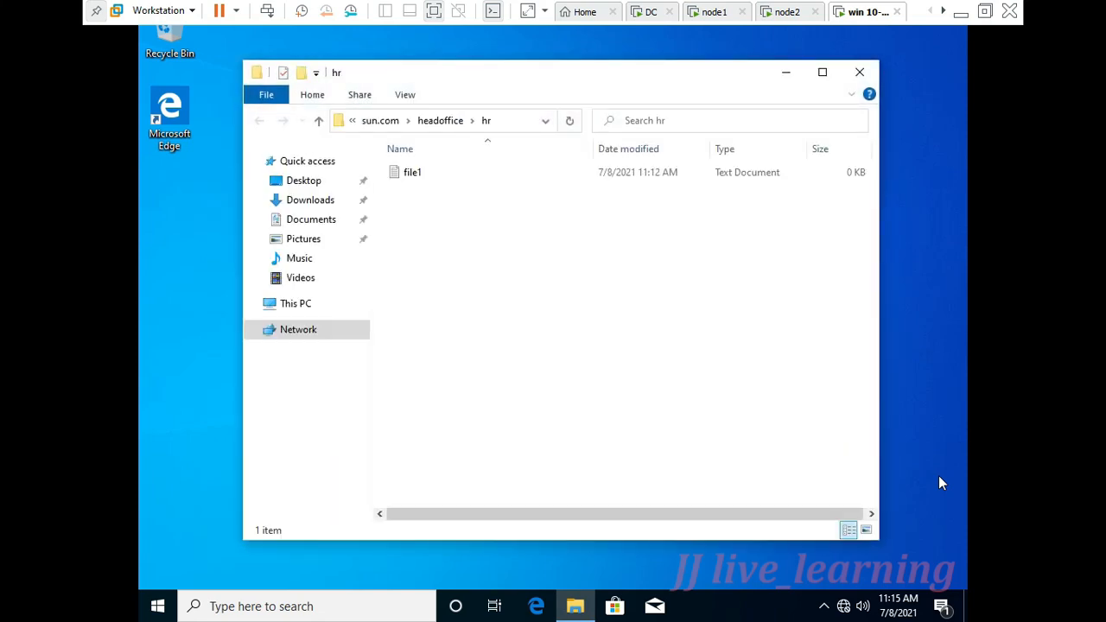
Create a new folder named data1 in the published hr folder and close the file window.
{"action": "right_click", "coordinate": [464, 208]}
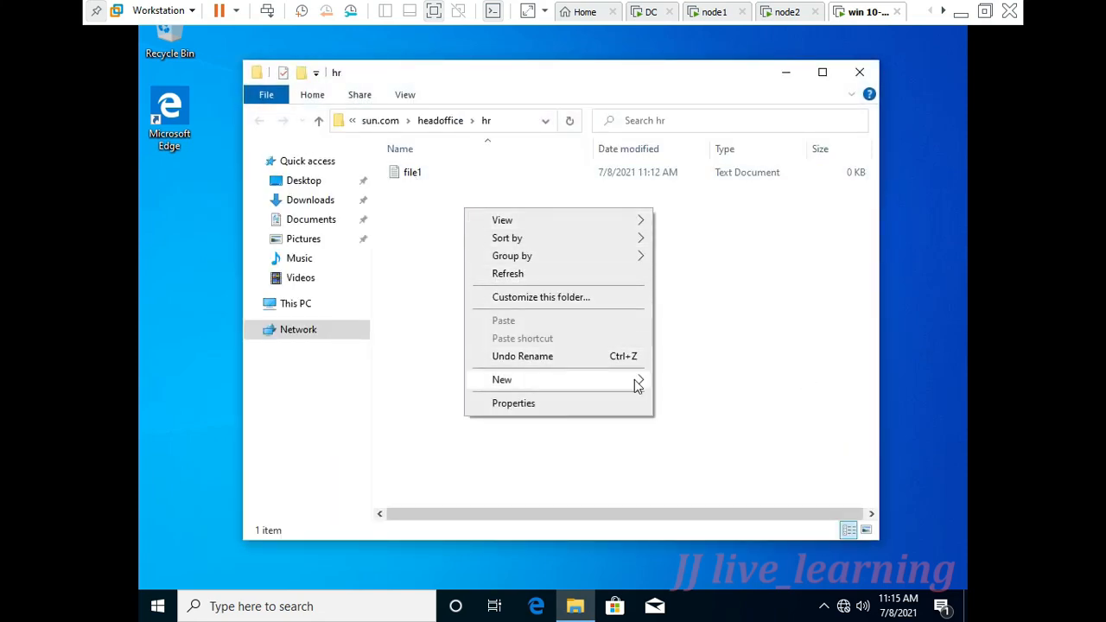
{"action": "mouse_move", "coordinate": [635, 381]}
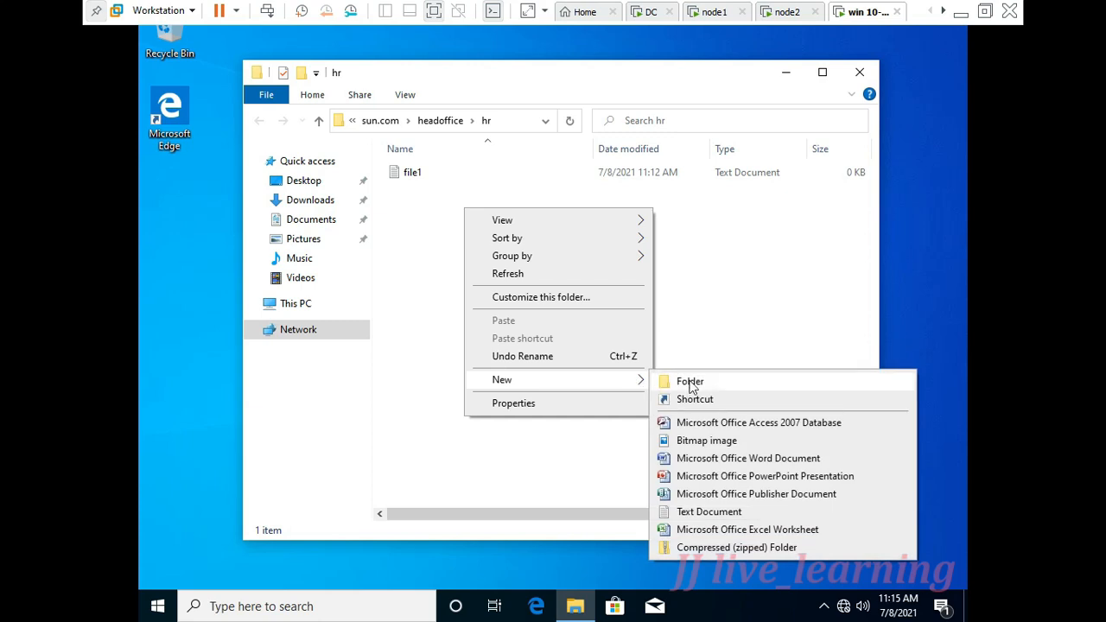
{"action": "left_click", "coordinate": [689, 382]}
{"action": "type", "text": "data"}
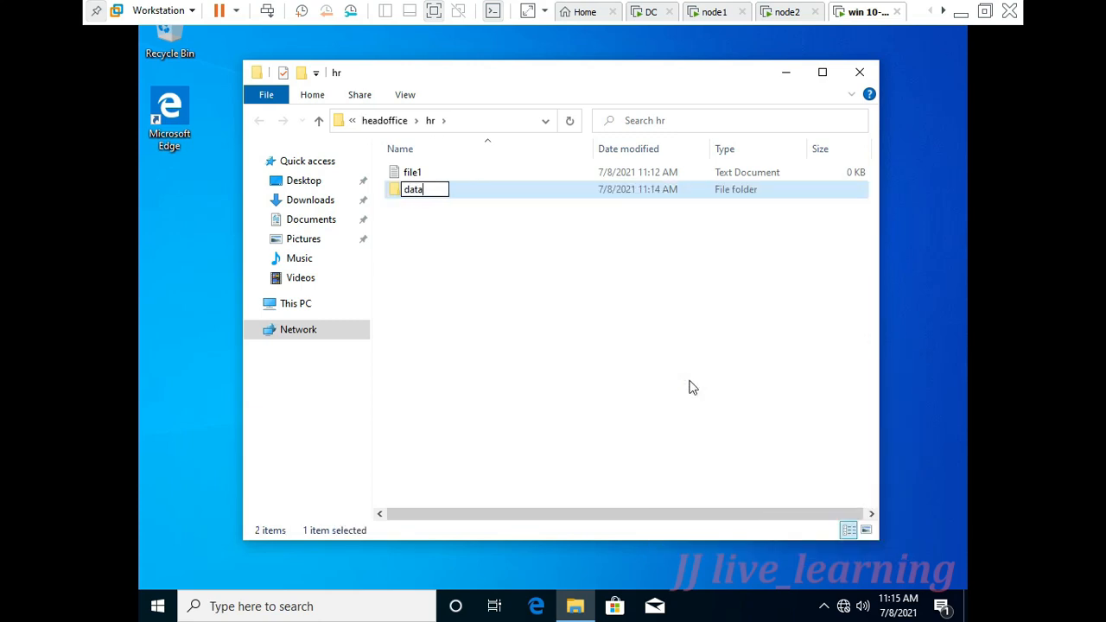
{"action": "key", "text": "Return"}
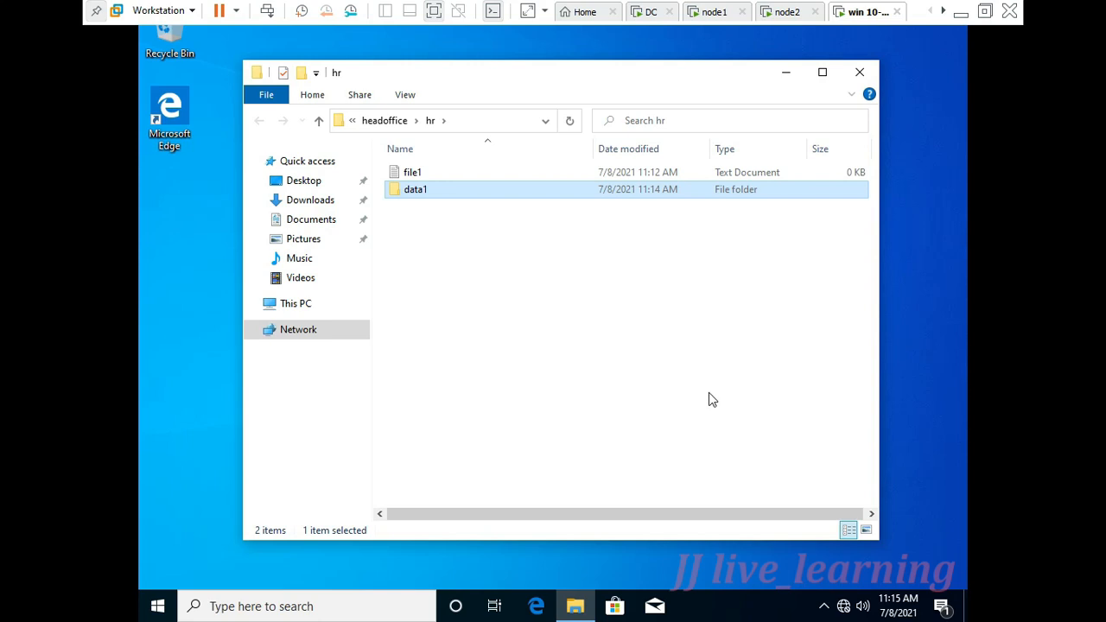
{"action": "left_click", "coordinate": [859, 73]}
On node2, check the hr folder on New Volume (E:) for the data1 folder and close the window.
{"action": "left_click", "coordinate": [774, 19]}
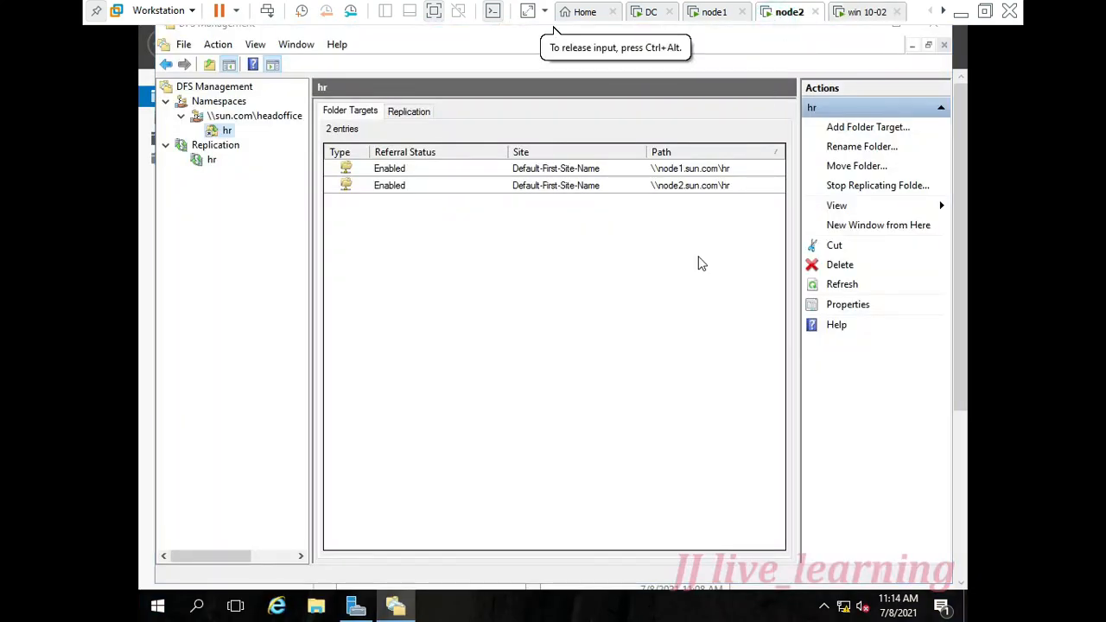
{"action": "key", "text": "super+e"}
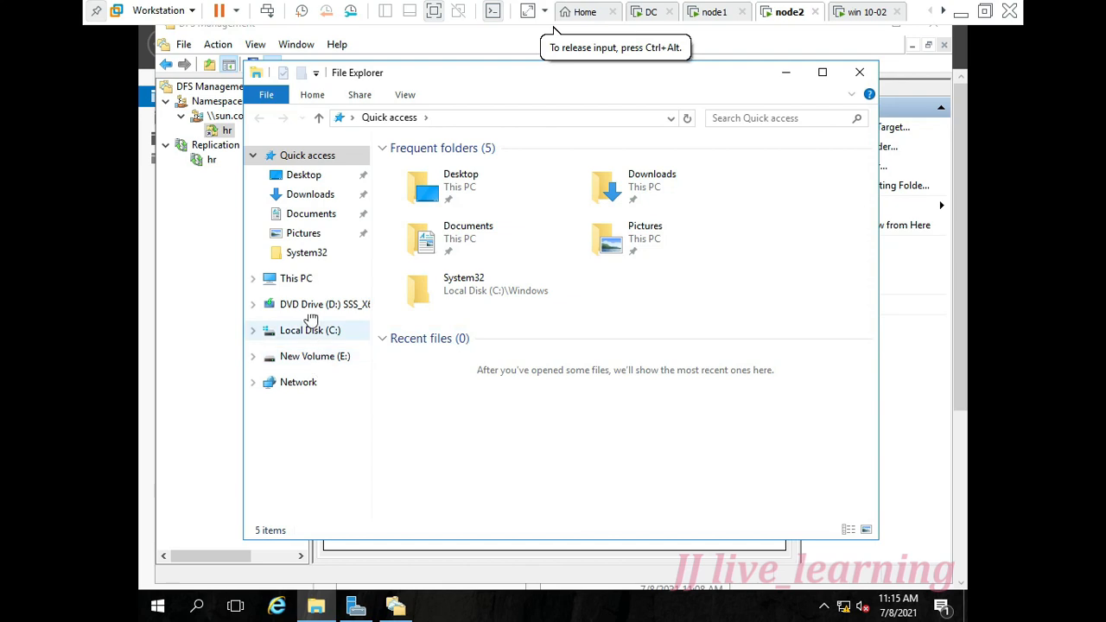
{"action": "left_click", "coordinate": [327, 350]}
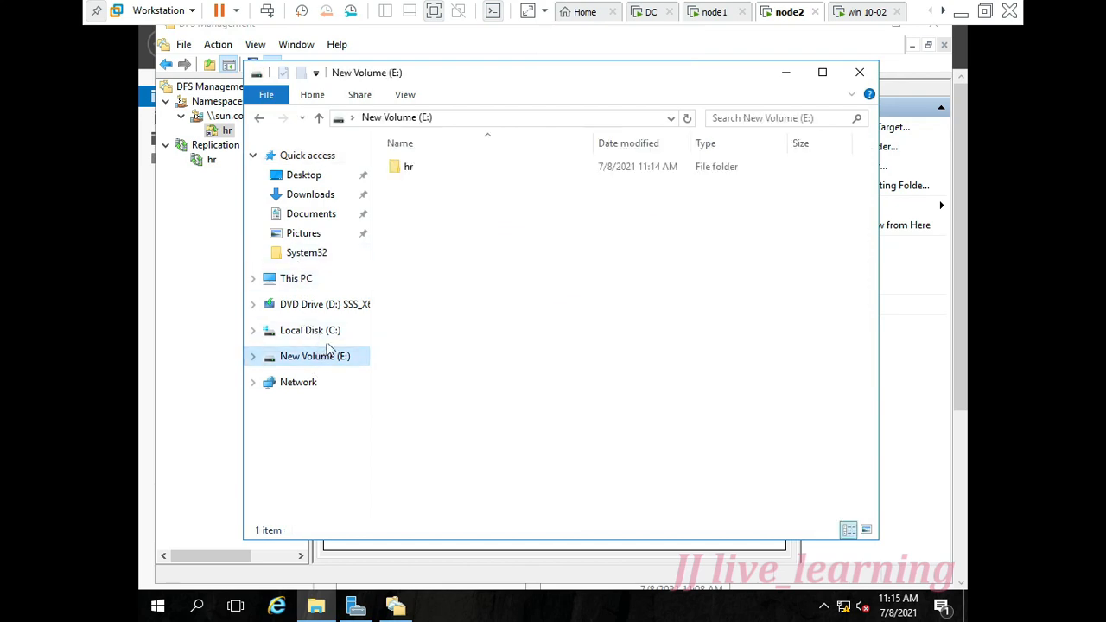
{"action": "double_click", "coordinate": [405, 169]}
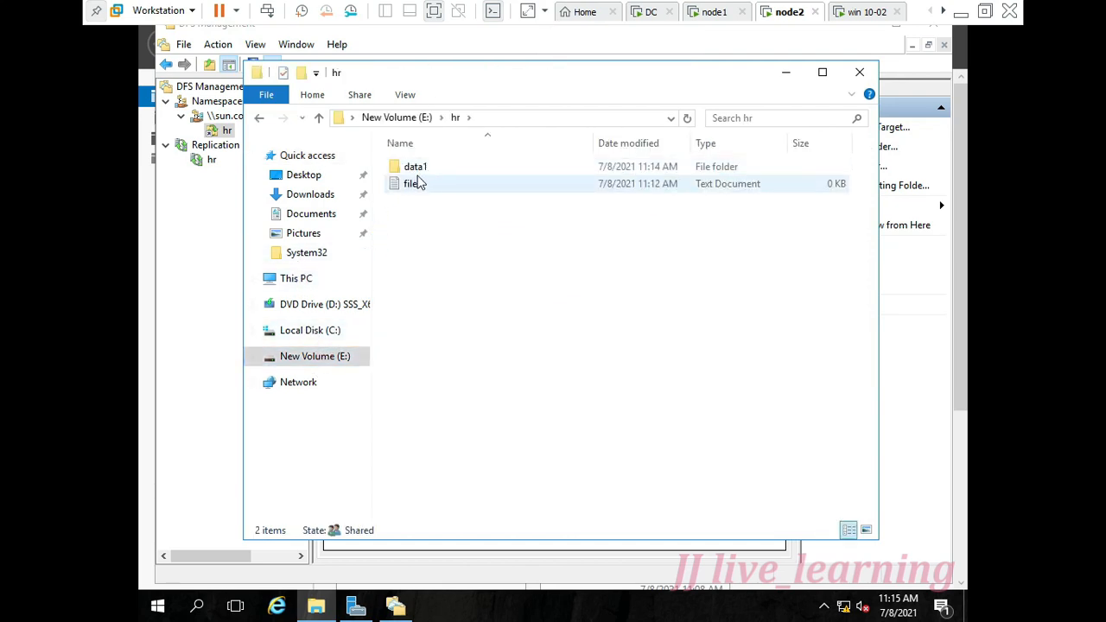
{"action": "left_click", "coordinate": [860, 72]}
On node1, look in the hr folder on New Volume (E:) for data1 while its network adapter is disabled.
{"action": "left_click", "coordinate": [714, 11]}
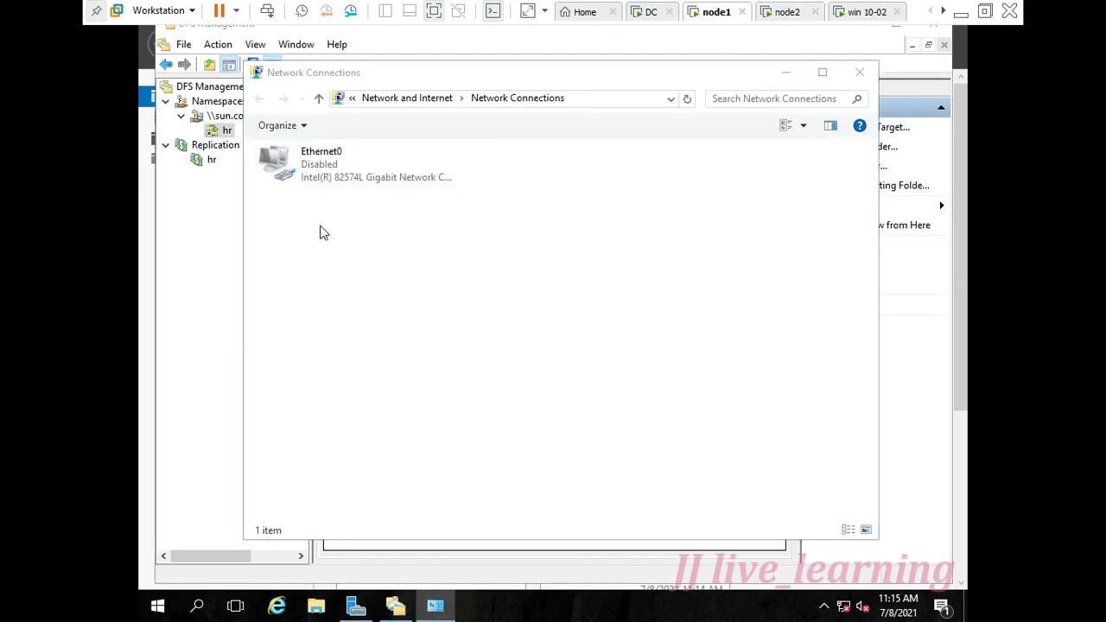
{"action": "key", "text": "super+e"}
{"action": "left_click", "coordinate": [338, 301]}
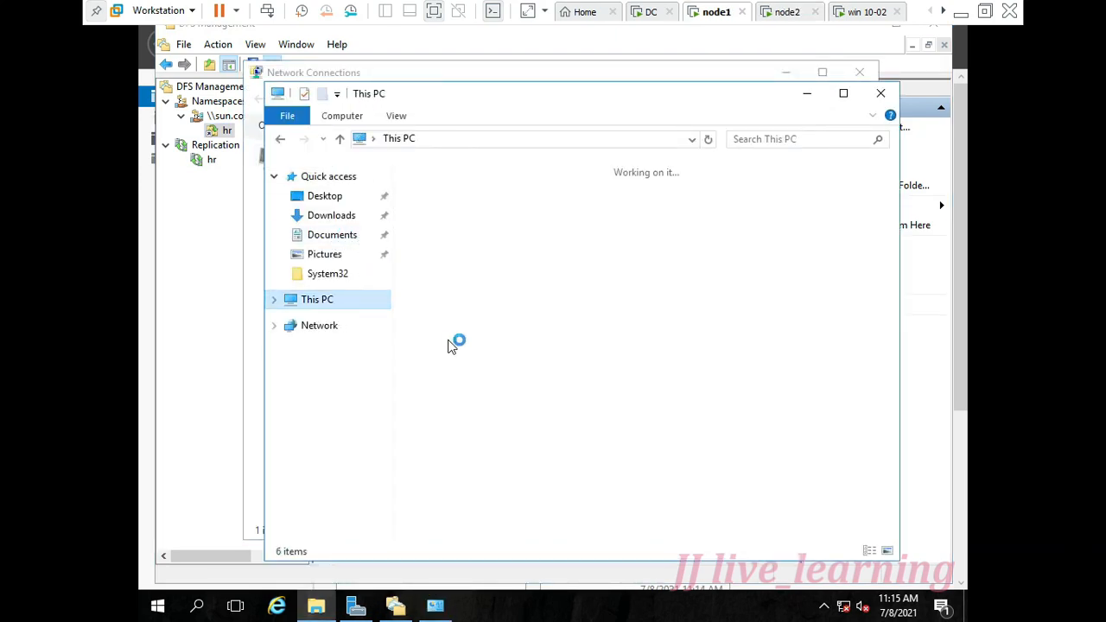
{"action": "left_click", "coordinate": [480, 398]}
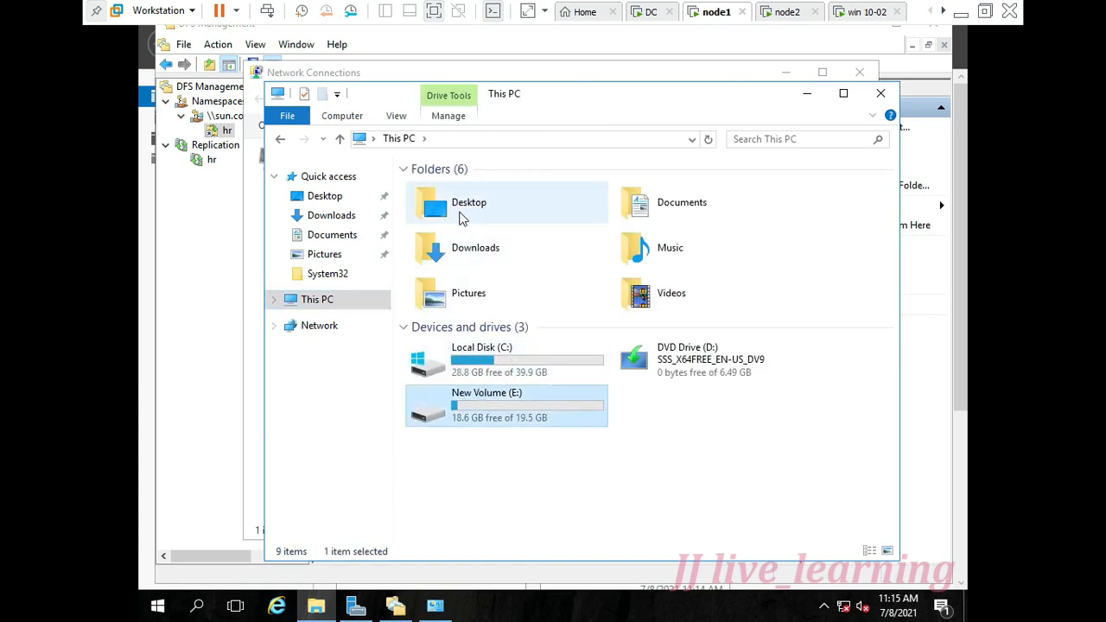
{"action": "double_click", "coordinate": [500, 400]}
{"action": "double_click", "coordinate": [458, 190]}
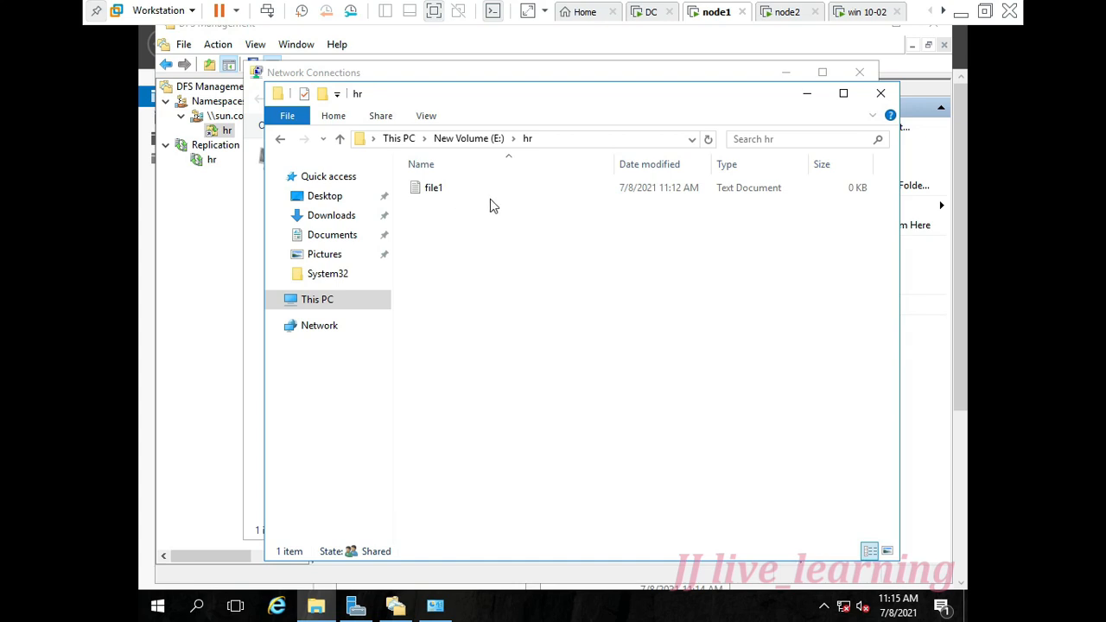
Minimize the file window on node1 and re-enable the Ethernet0 adapter.
{"action": "left_click", "coordinate": [810, 95]}
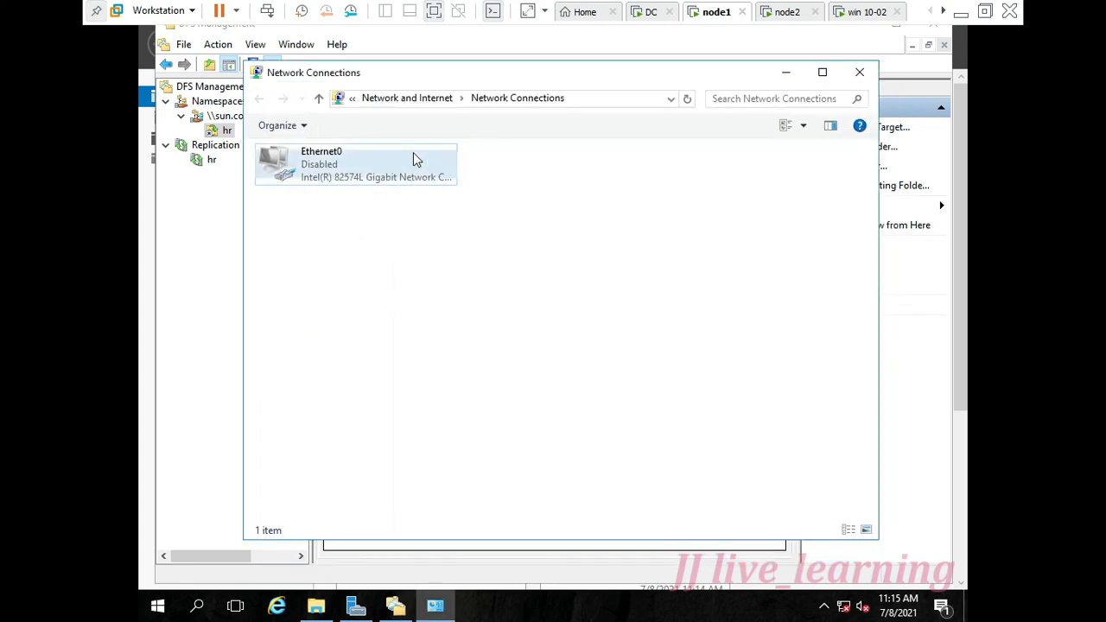
{"action": "right_click", "coordinate": [315, 171]}
{"action": "left_click", "coordinate": [346, 182]}
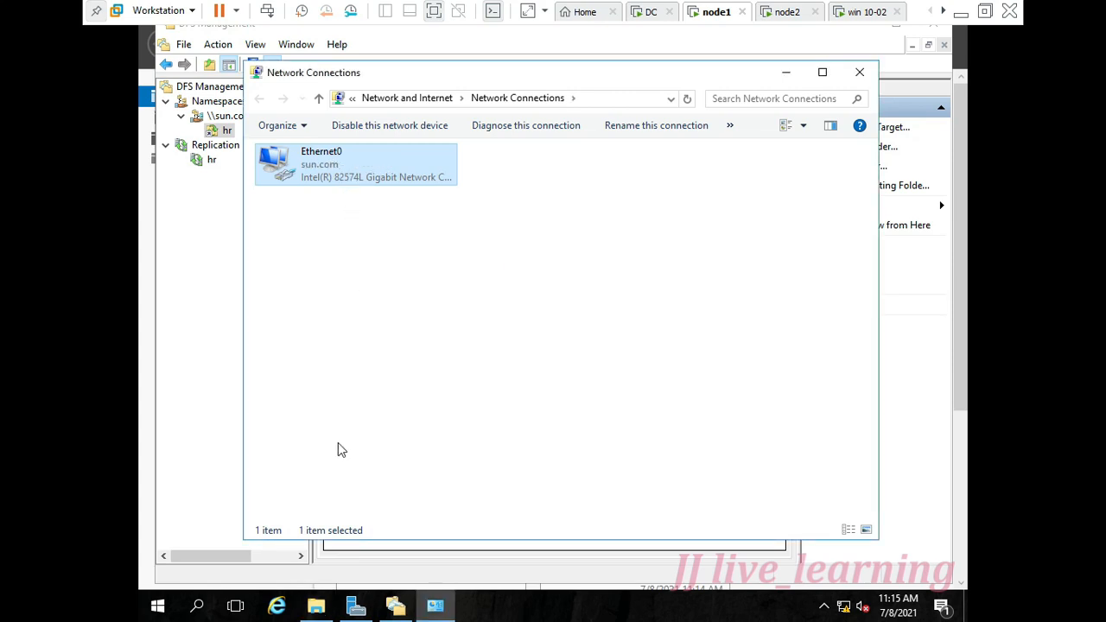
Refresh node1's hr folder to check for data1, and close the file and Network Connections windows.
{"action": "left_click", "coordinate": [330, 609]}
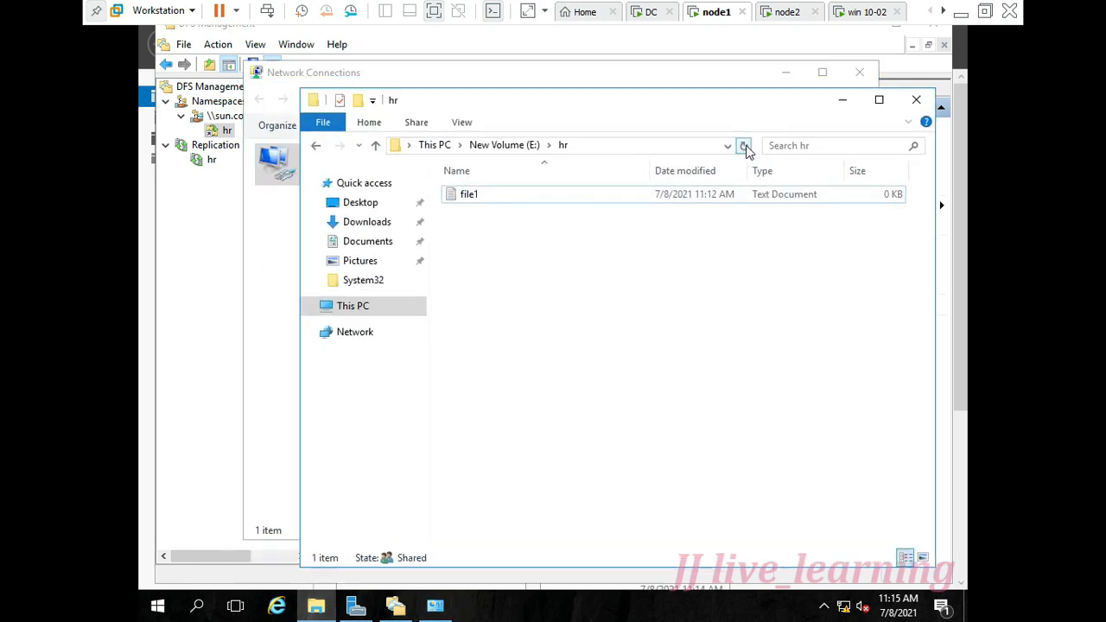
{"action": "left_click", "coordinate": [746, 146]}
{"action": "left_click_drag", "start_coordinate": [609, 102], "coordinate": [652, 105]}
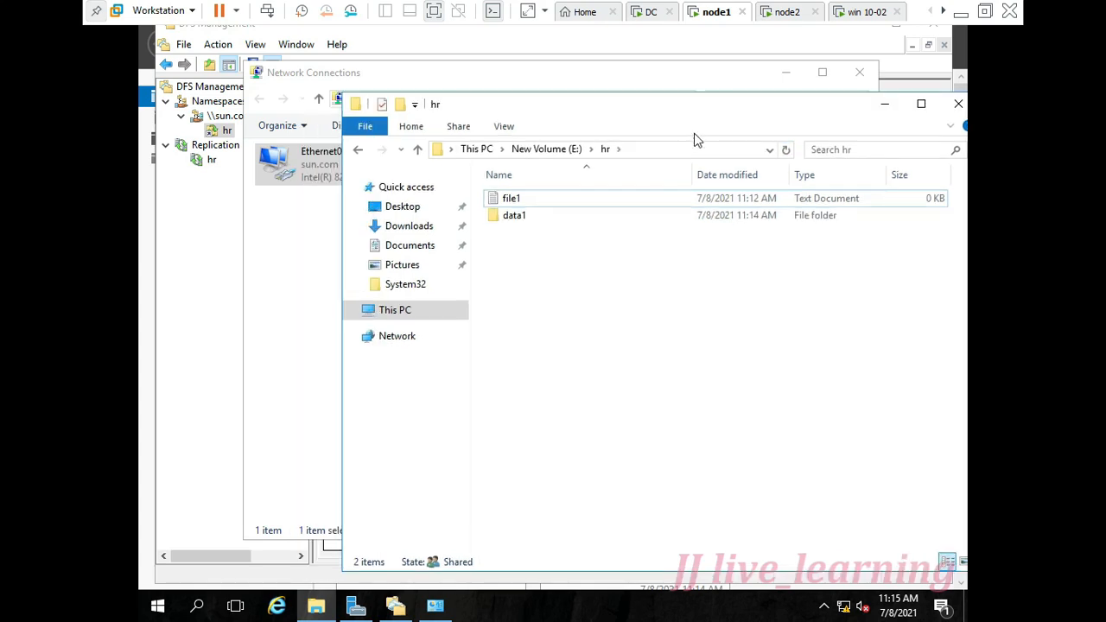
{"action": "left_click", "coordinate": [704, 218]}
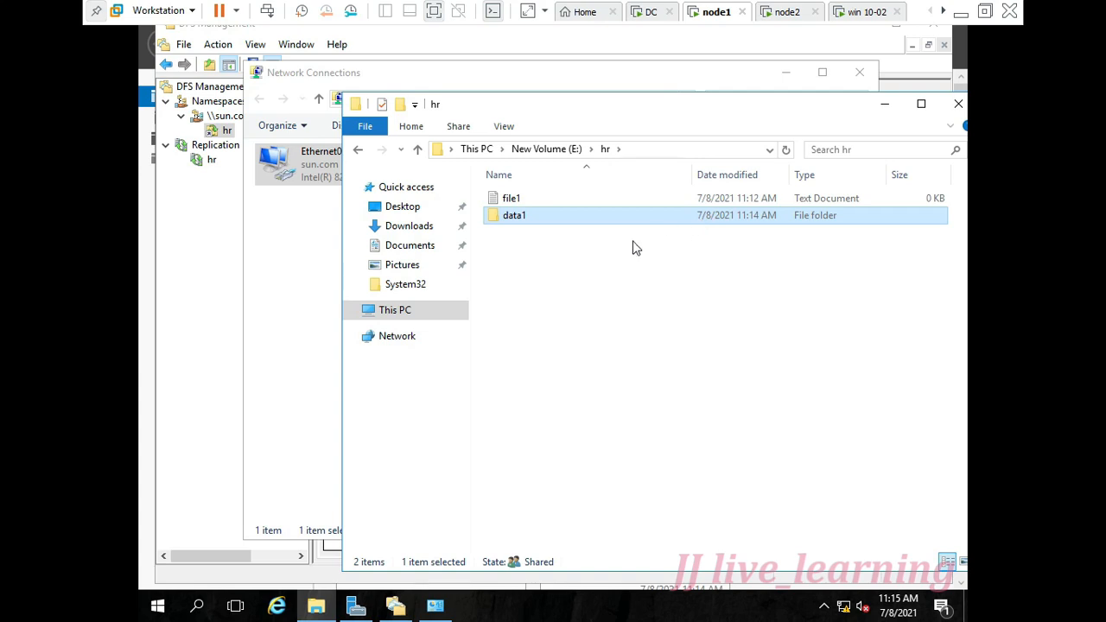
{"action": "left_click_drag", "start_coordinate": [710, 118], "coordinate": [580, 89]}
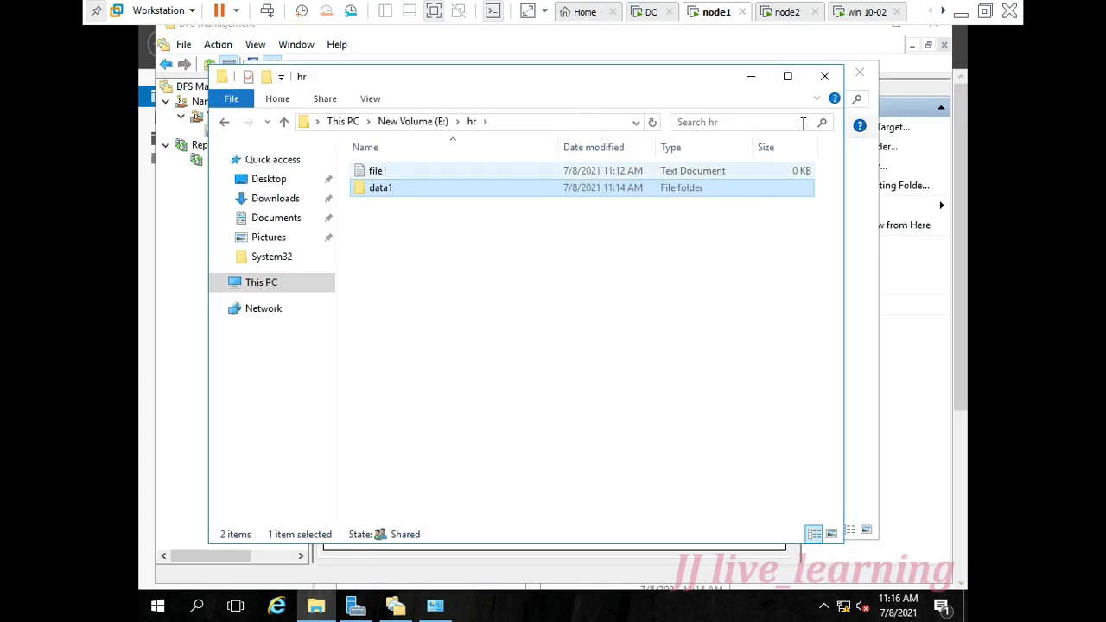
{"action": "left_click", "coordinate": [823, 82]}
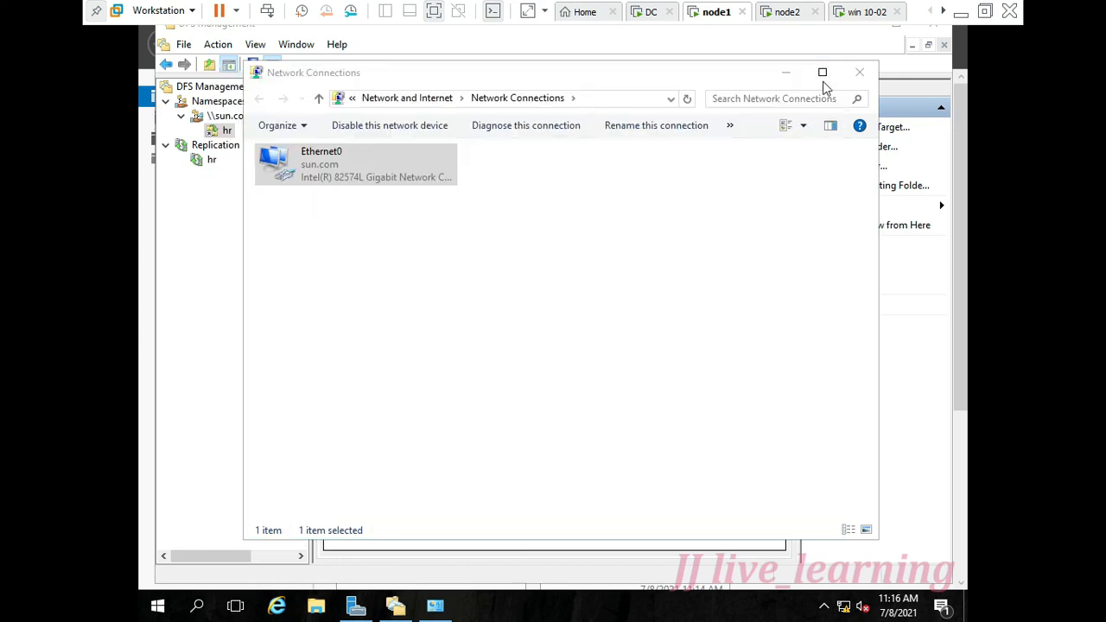
{"action": "left_click", "coordinate": [853, 84]}
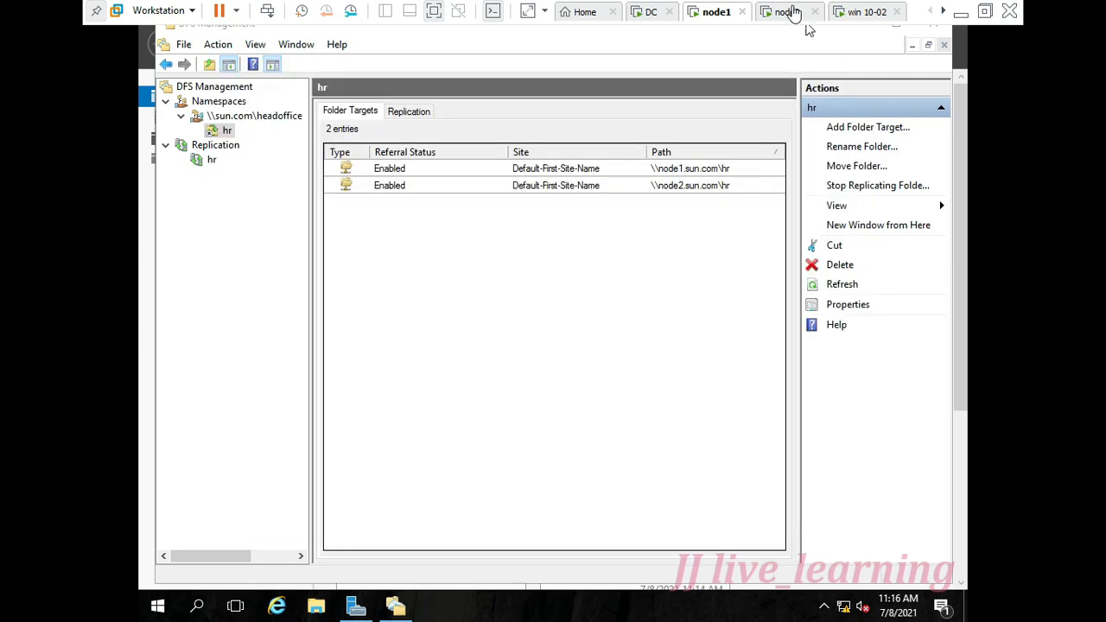
On node2, open Network Connections and disable the Ethernet0 adapter.
{"action": "left_click", "coordinate": [783, 17]}
{"action": "left_click", "coordinate": [659, 328]}
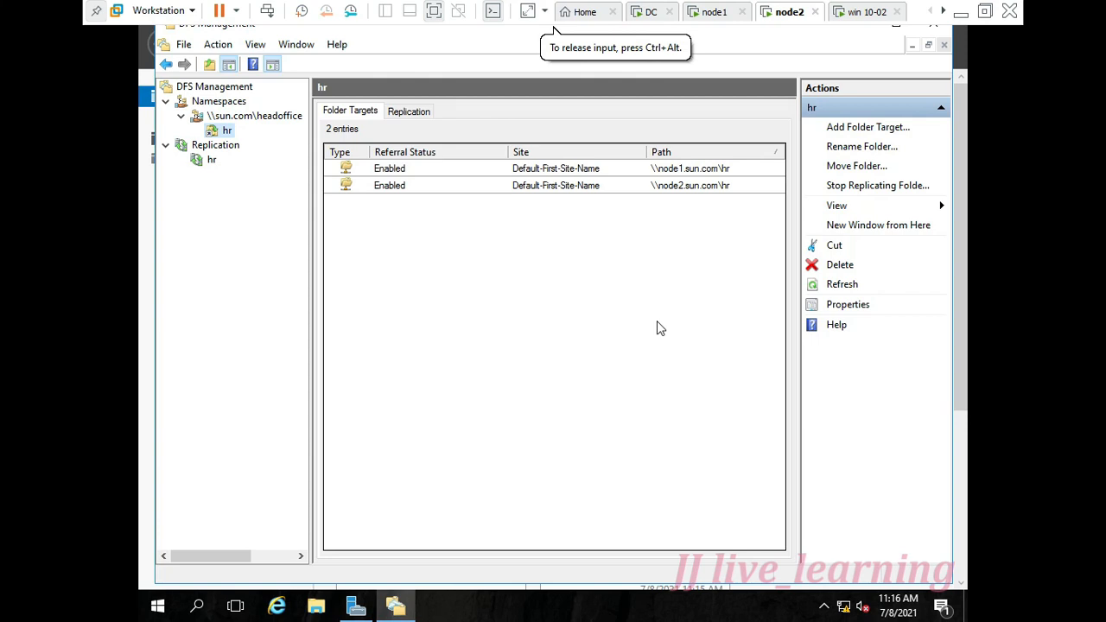
{"action": "key", "text": "super+r"}
{"action": "type", "text": "nc"}
{"action": "key", "text": "Down"}
{"action": "key", "text": "Return"}
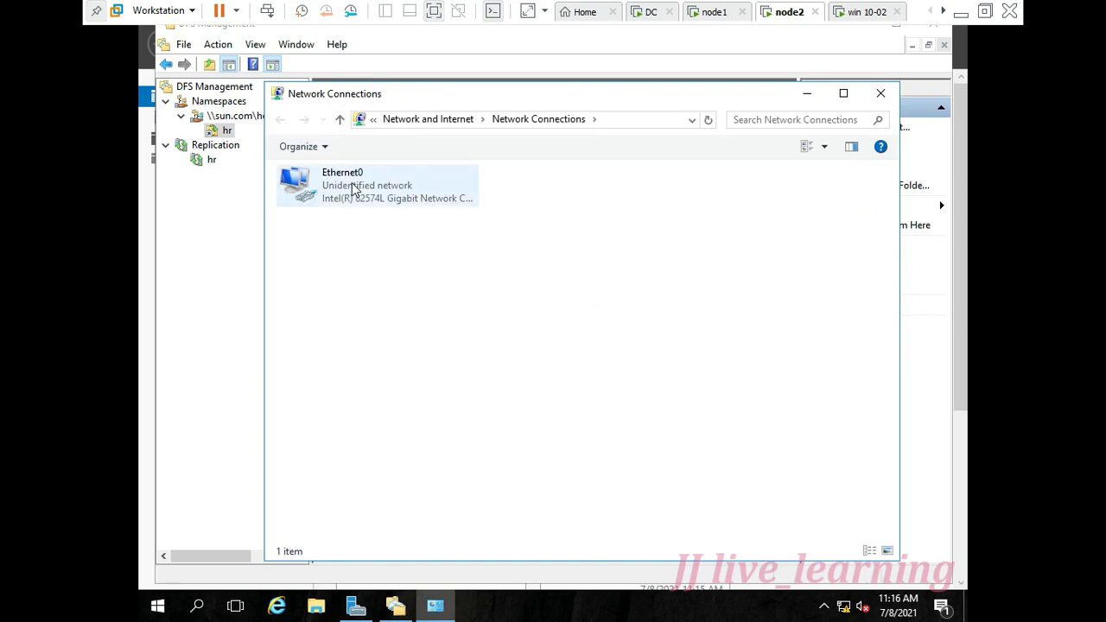
{"action": "left_click", "coordinate": [376, 198]}
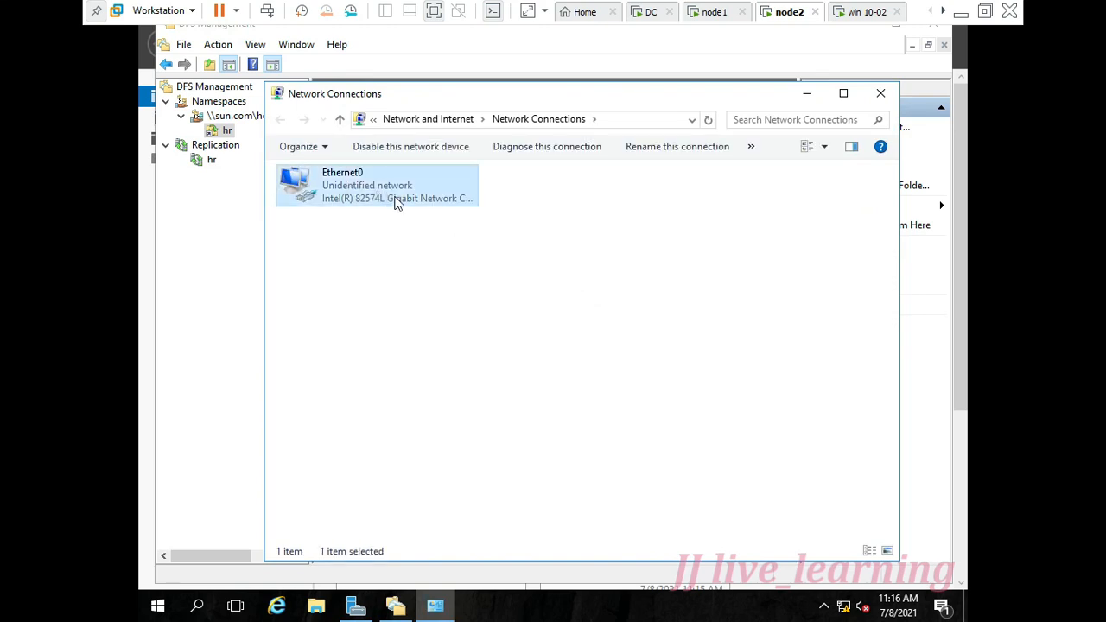
{"action": "right_click", "coordinate": [396, 201]}
{"action": "left_click", "coordinate": [409, 205]}
Return to the Windows 10 client and reopen \\sun.com\headoffice\hr through the Run prompt.
{"action": "left_click", "coordinate": [867, 14]}
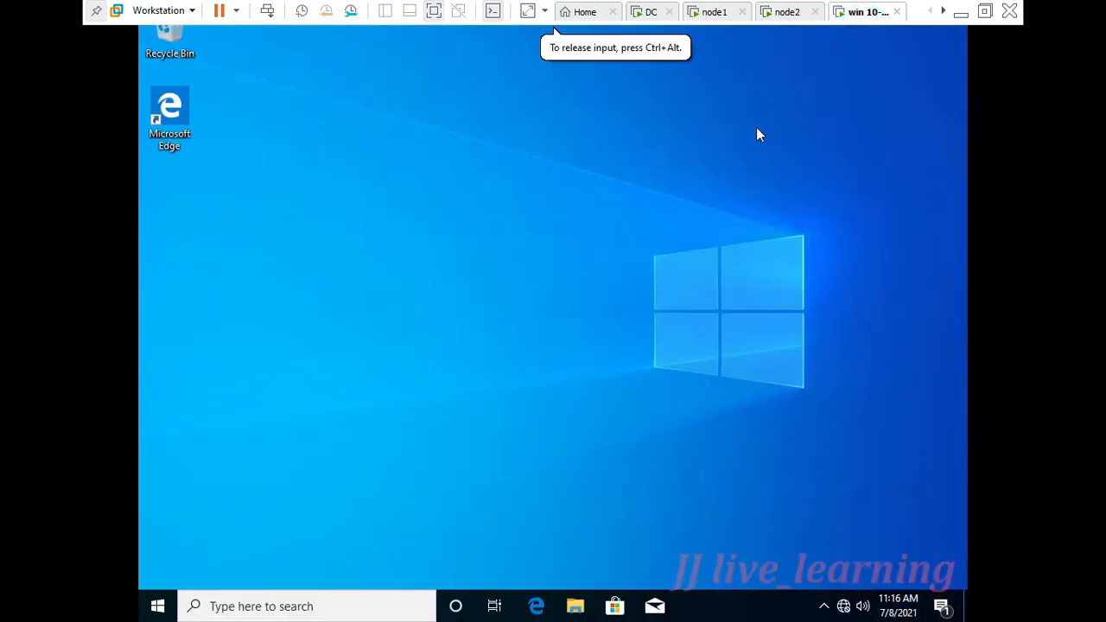
{"action": "key", "text": "super+r"}
{"action": "key", "text": "Return"}
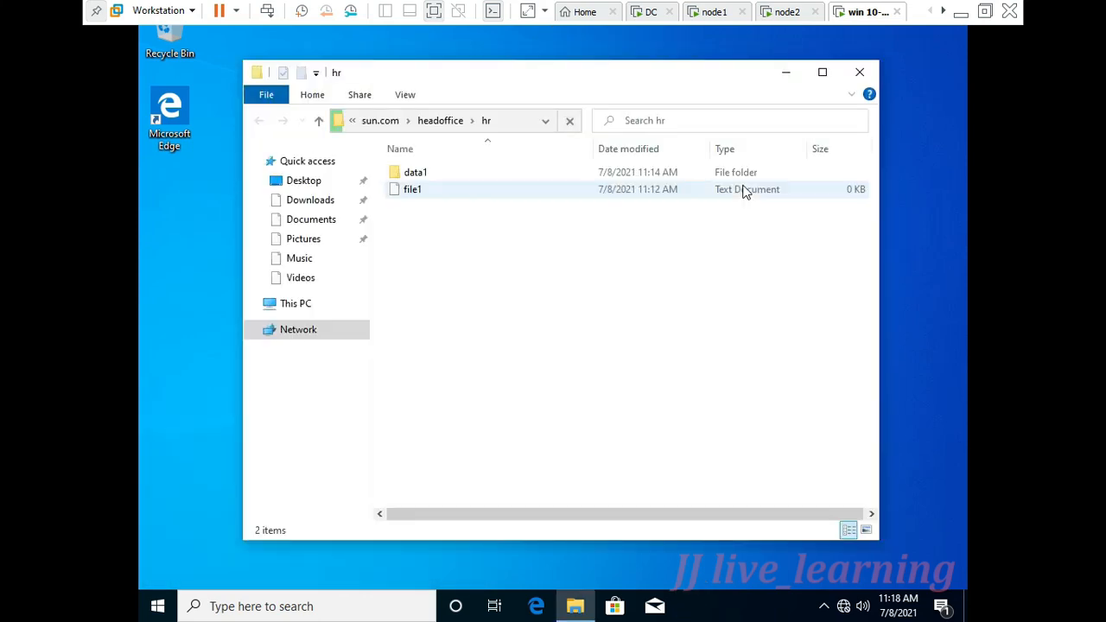
Create a text document named file2 in the shared hr folder and close the folder window.
{"action": "right_click", "coordinate": [525, 244]}
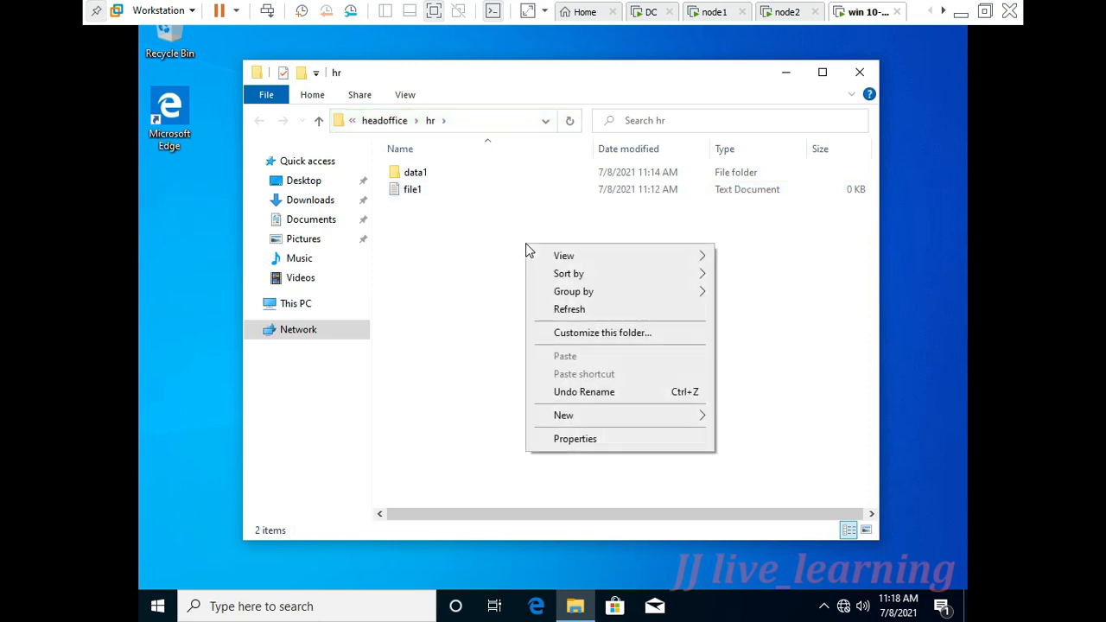
{"action": "mouse_move", "coordinate": [653, 419]}
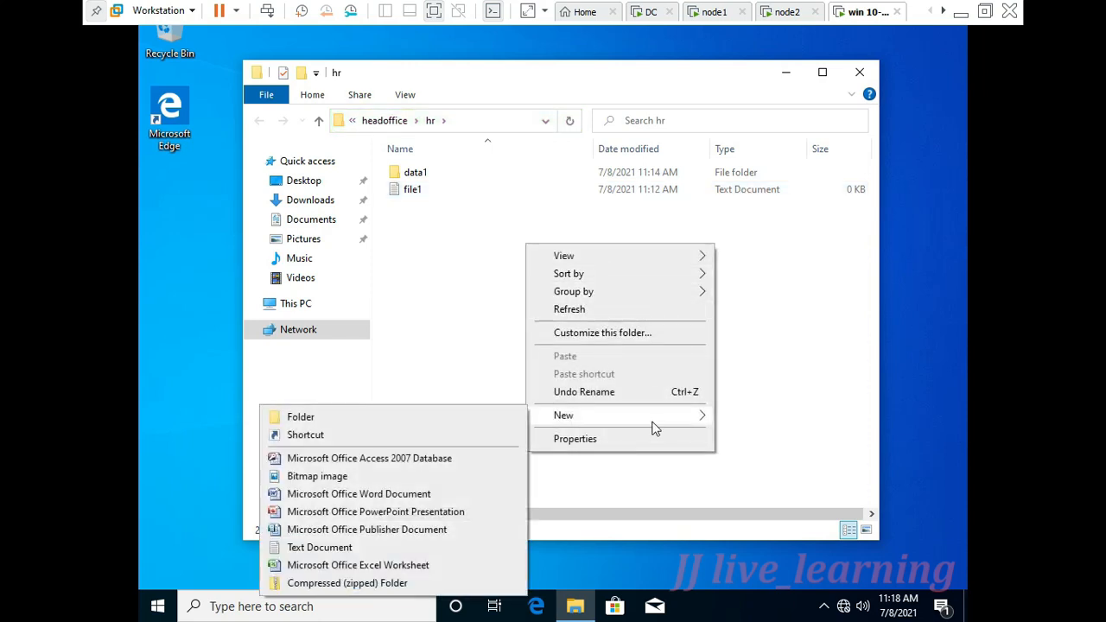
{"action": "left_click", "coordinate": [405, 544]}
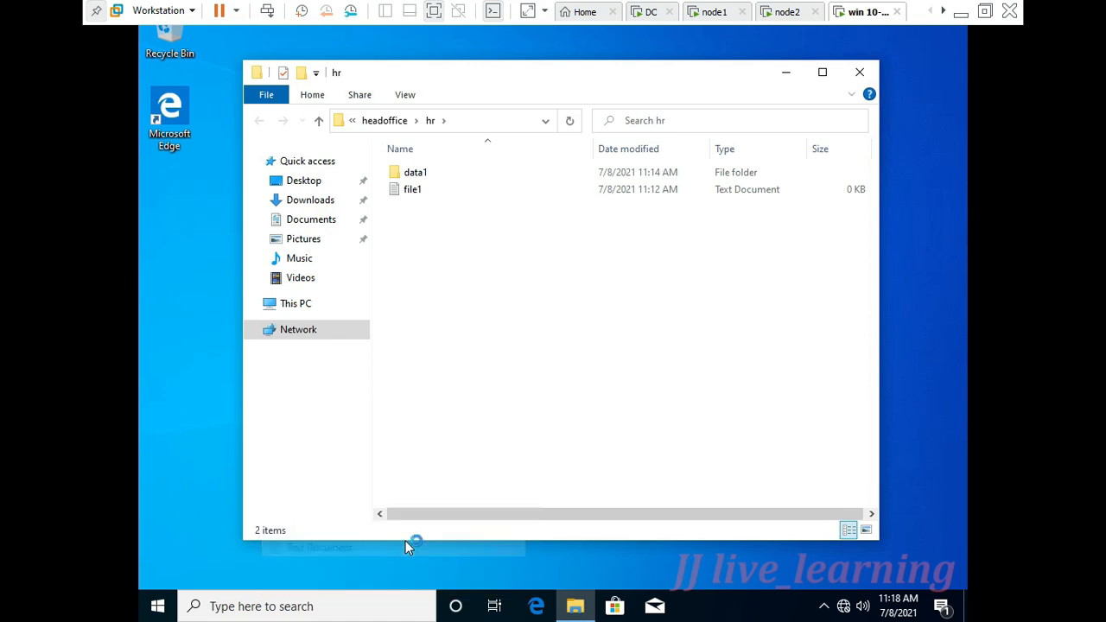
{"action": "type", "text": "file2"}
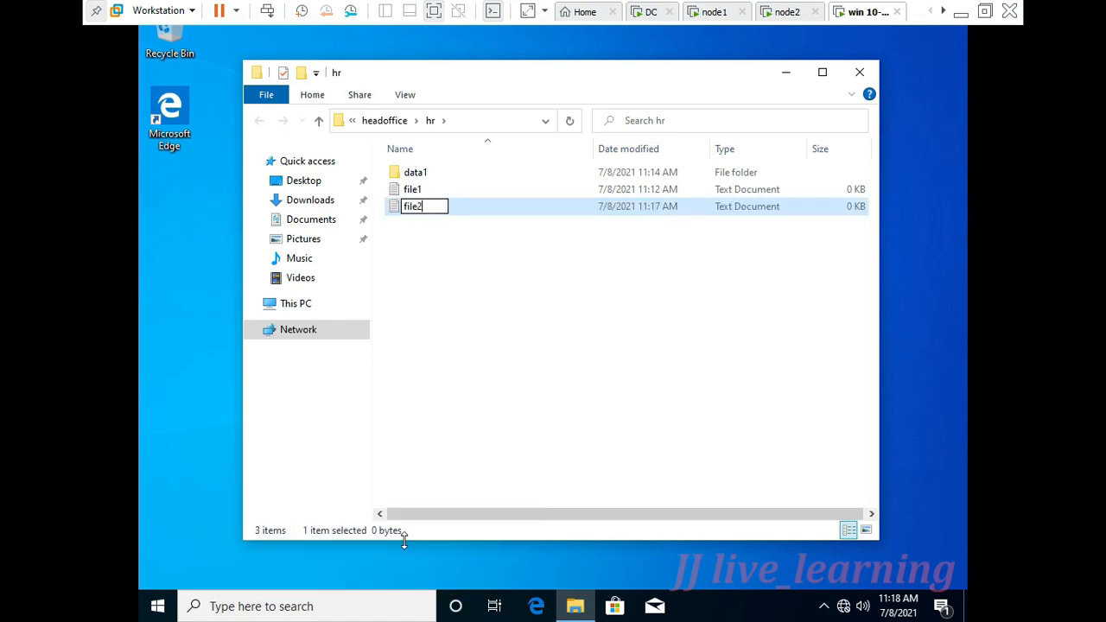
{"action": "key", "text": "Return"}
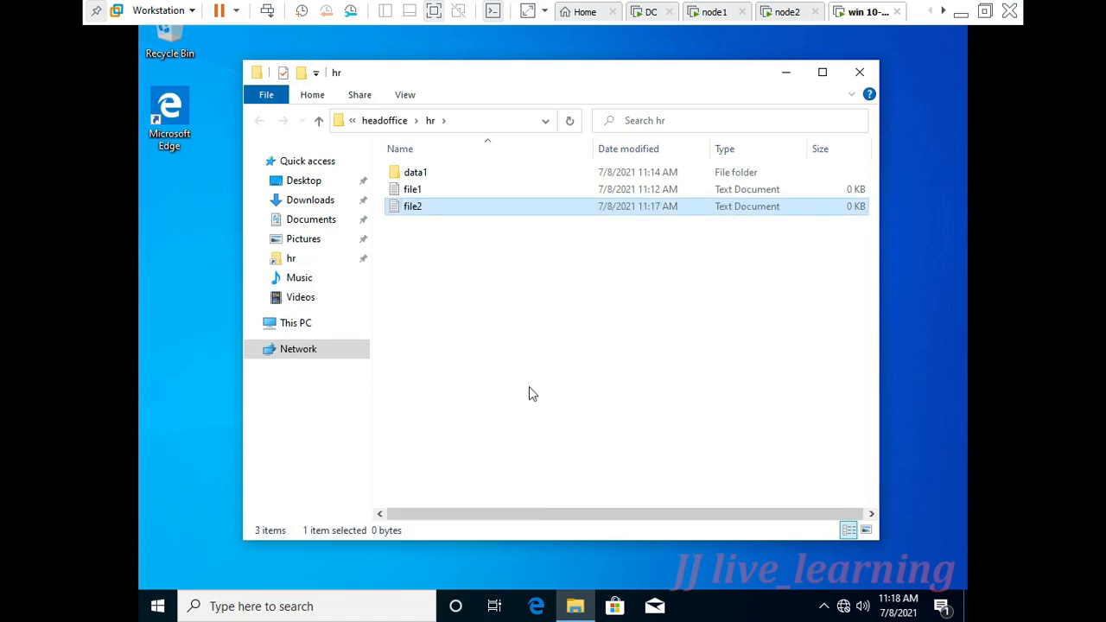
{"action": "left_click", "coordinate": [858, 74]}
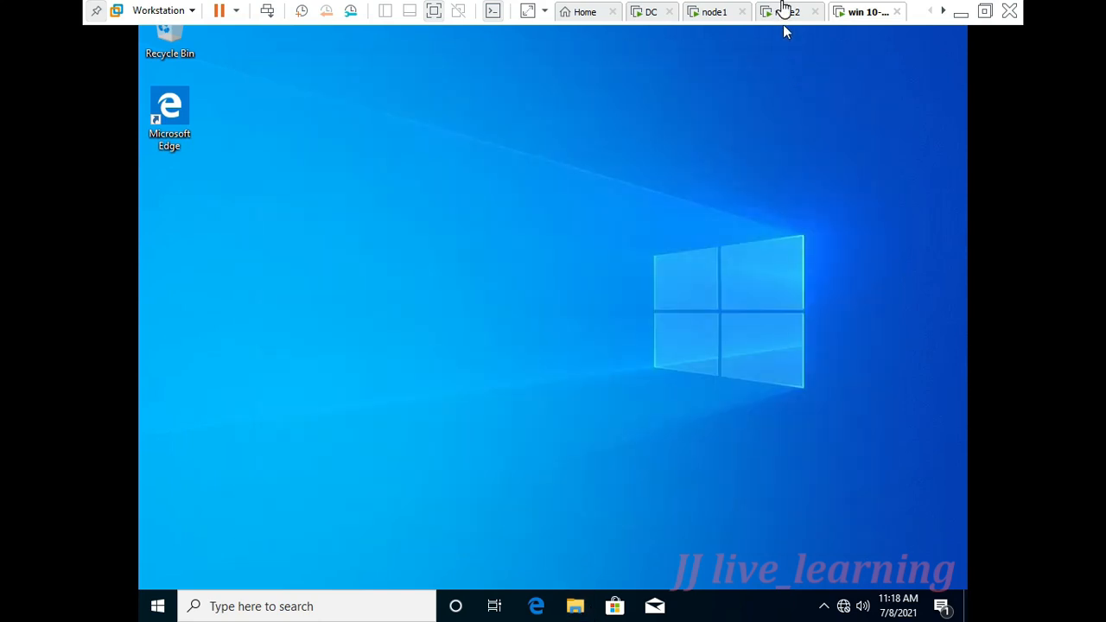
Switch to node1, open the hr folder on New Volume (E:) to check for file2, and close the window.
{"action": "left_click", "coordinate": [719, 11]}
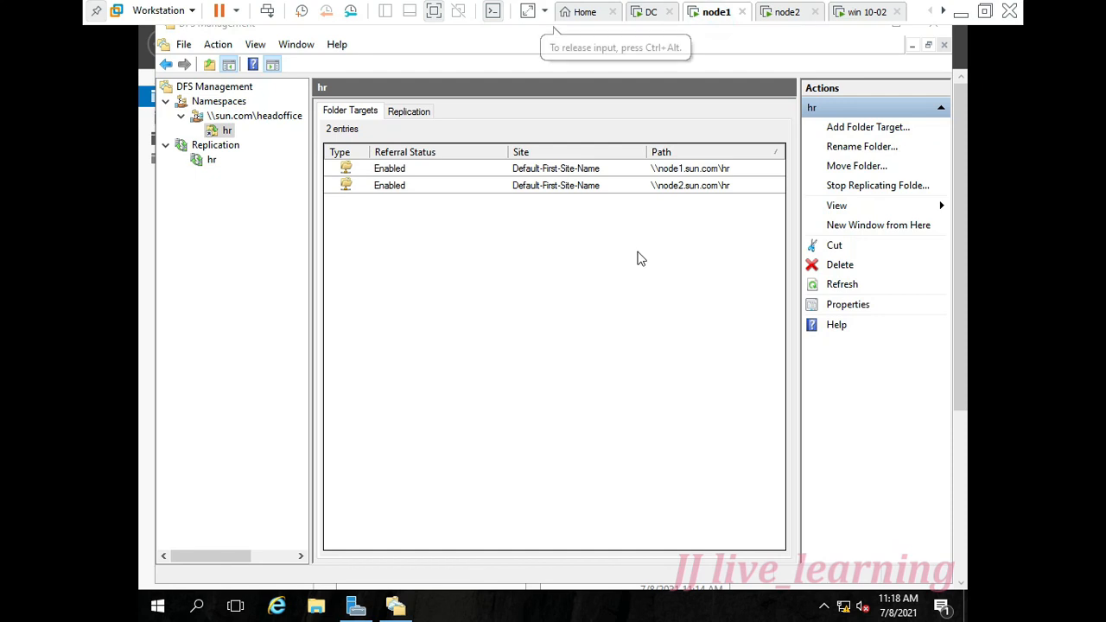
{"action": "key", "text": "super+e"}
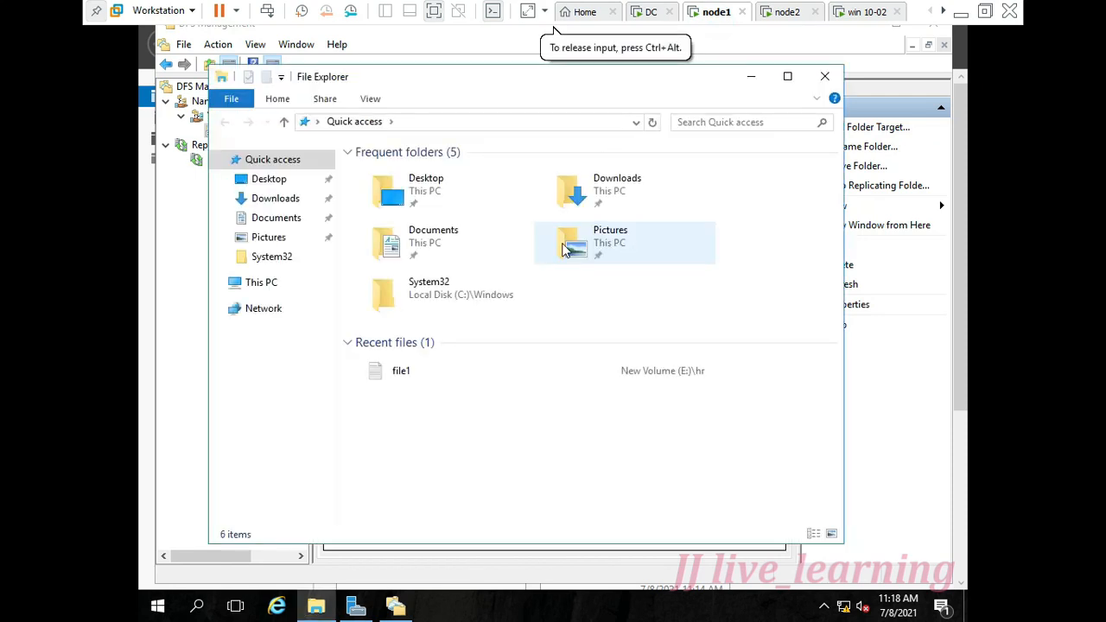
{"action": "left_click", "coordinate": [302, 291]}
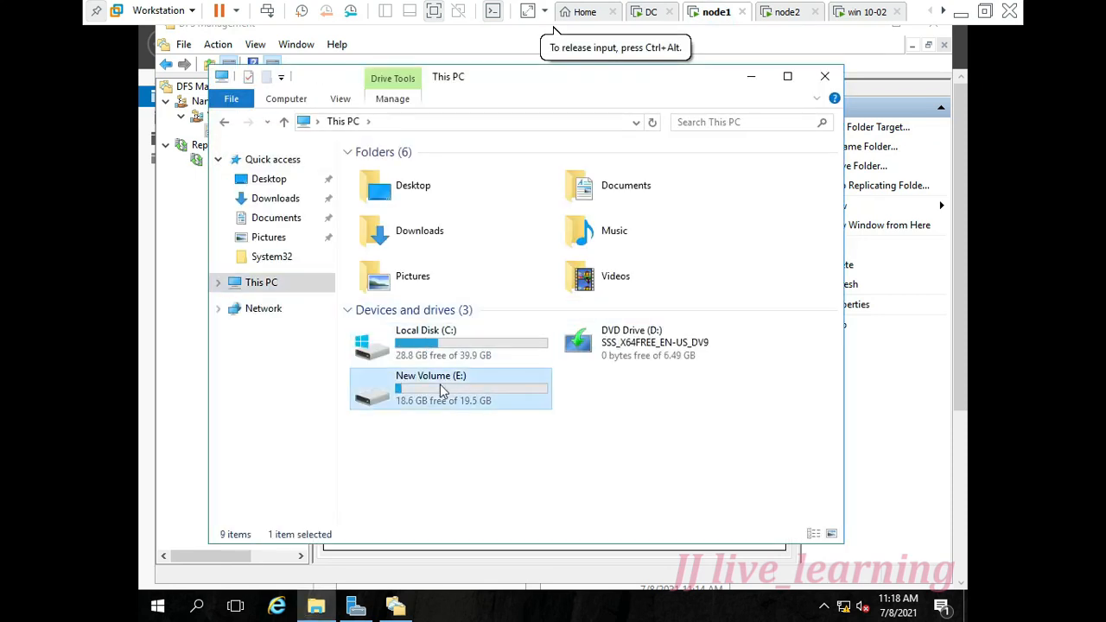
{"action": "double_click", "coordinate": [440, 385]}
{"action": "double_click", "coordinate": [408, 182]}
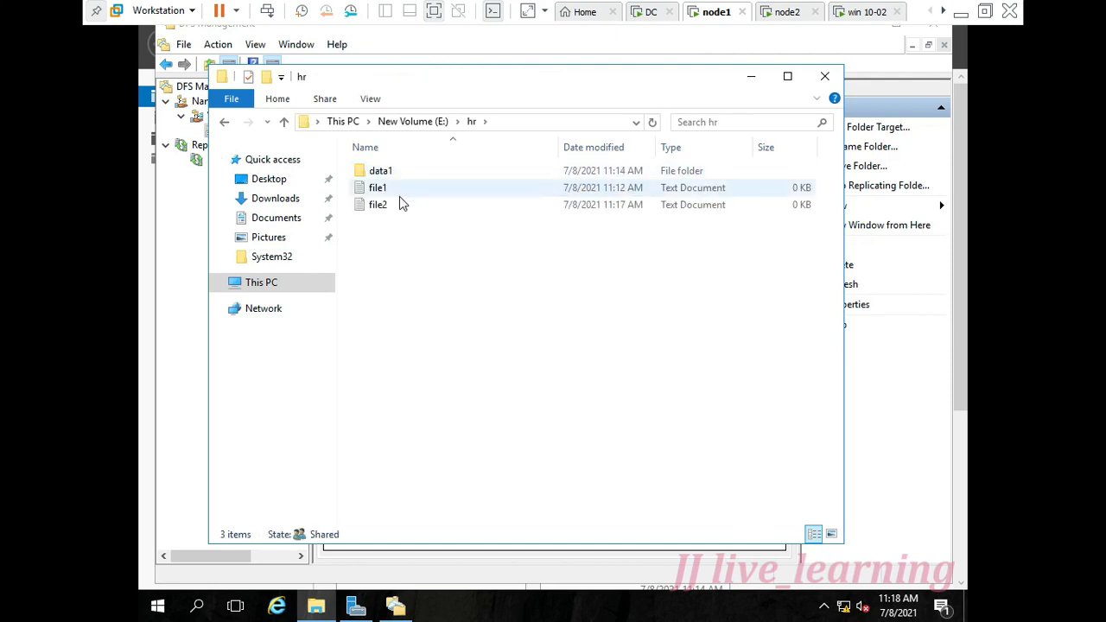
{"action": "left_click", "coordinate": [817, 74]}
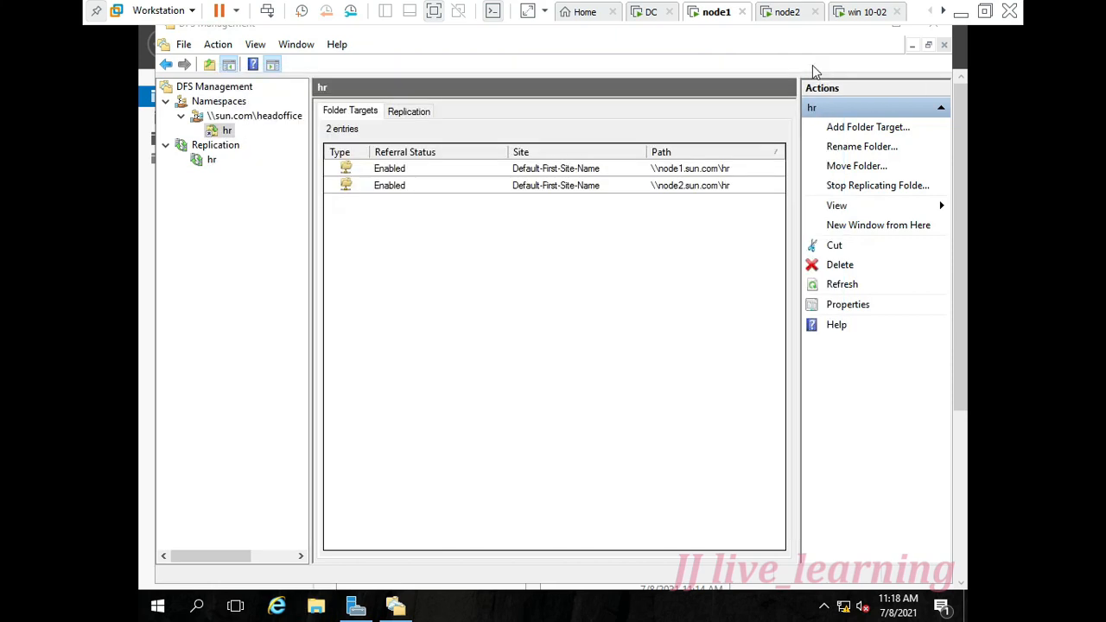
Switch to node2 and open the hr folder on New Volume (E:) to check for file2.
{"action": "left_click", "coordinate": [778, 10]}
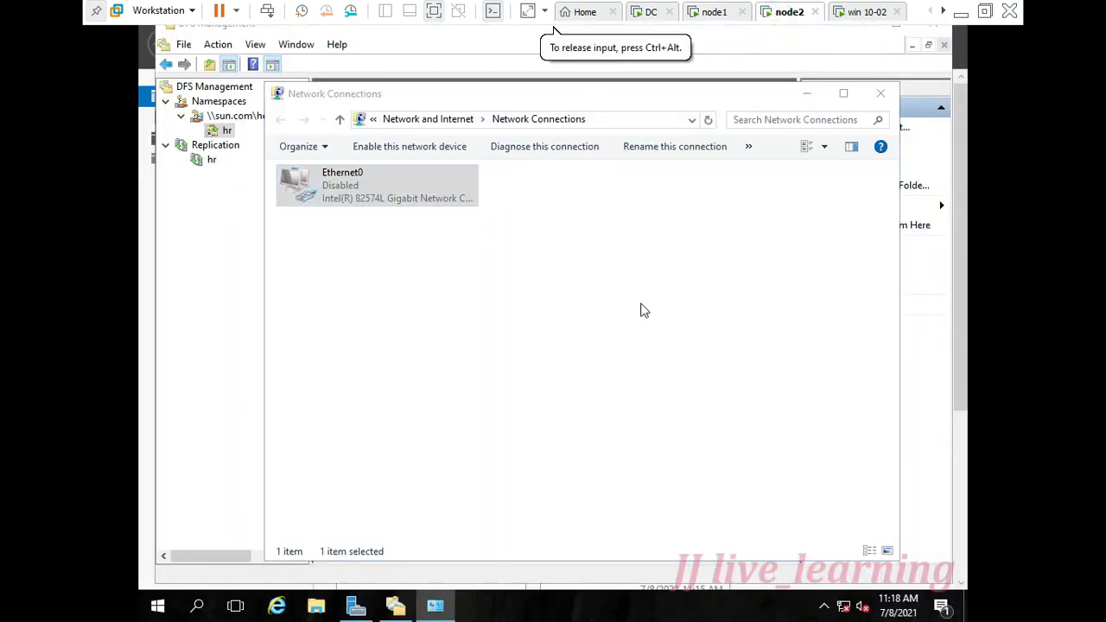
{"action": "key", "text": "super+e"}
{"action": "left_click", "coordinate": [333, 356]}
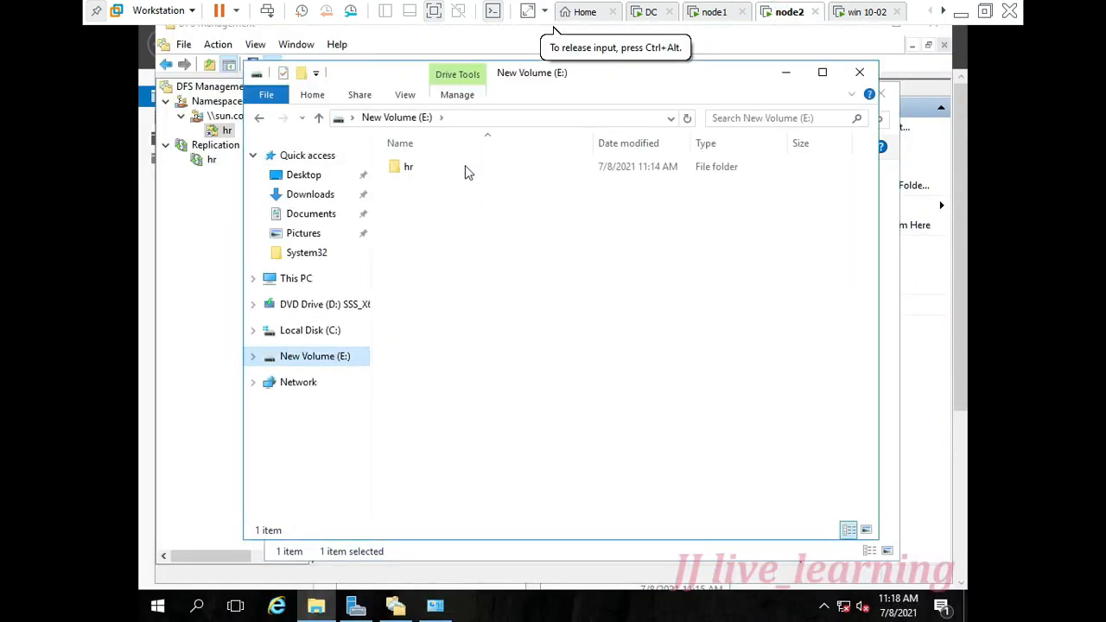
{"action": "double_click", "coordinate": [465, 168]}
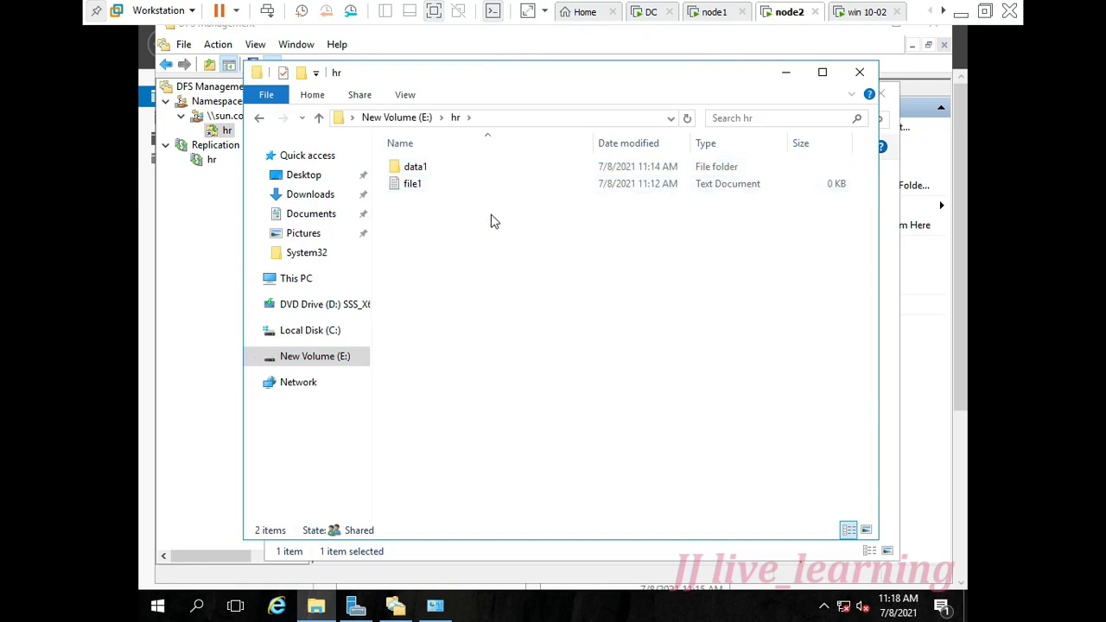
Minimize the hr folder window on node2 and re-enable the Ethernet0 adapter.
{"action": "left_click", "coordinate": [785, 71]}
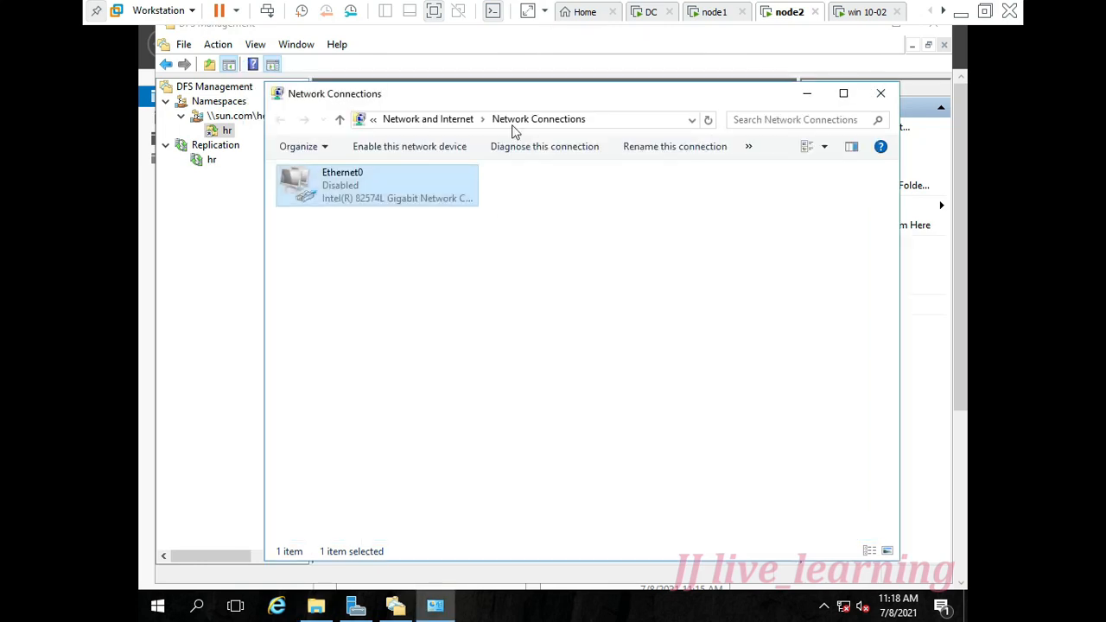
{"action": "right_click", "coordinate": [336, 181]}
{"action": "left_click", "coordinate": [376, 187]}
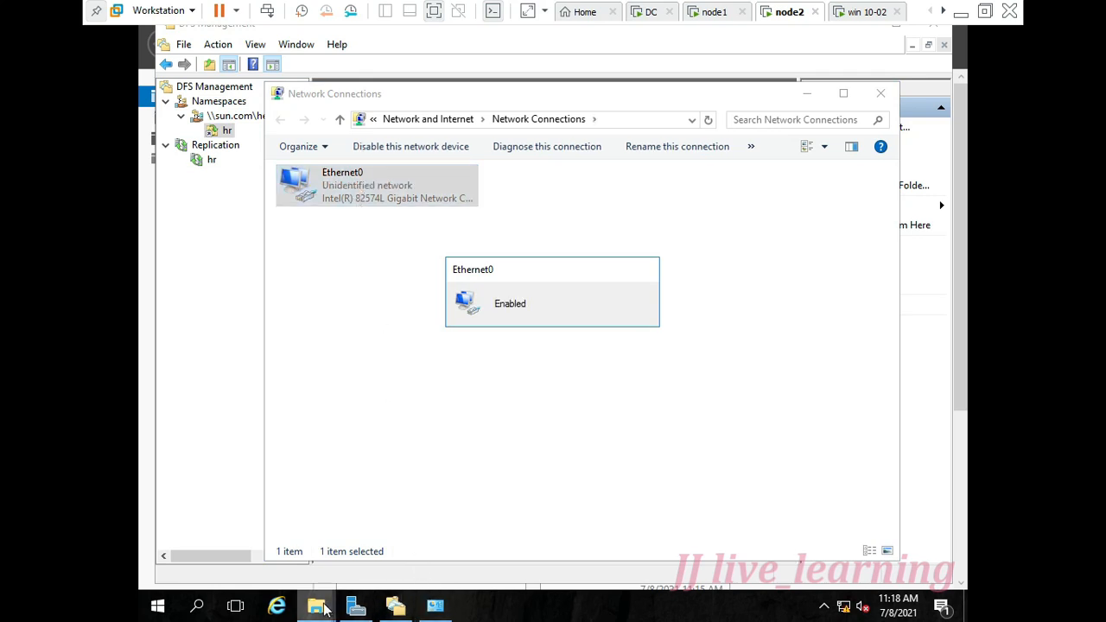
Restore node2's hr folder window and refresh it to check whether file2 has replicated.
{"action": "mouse_move", "coordinate": [325, 607]}
{"action": "left_click", "coordinate": [328, 563]}
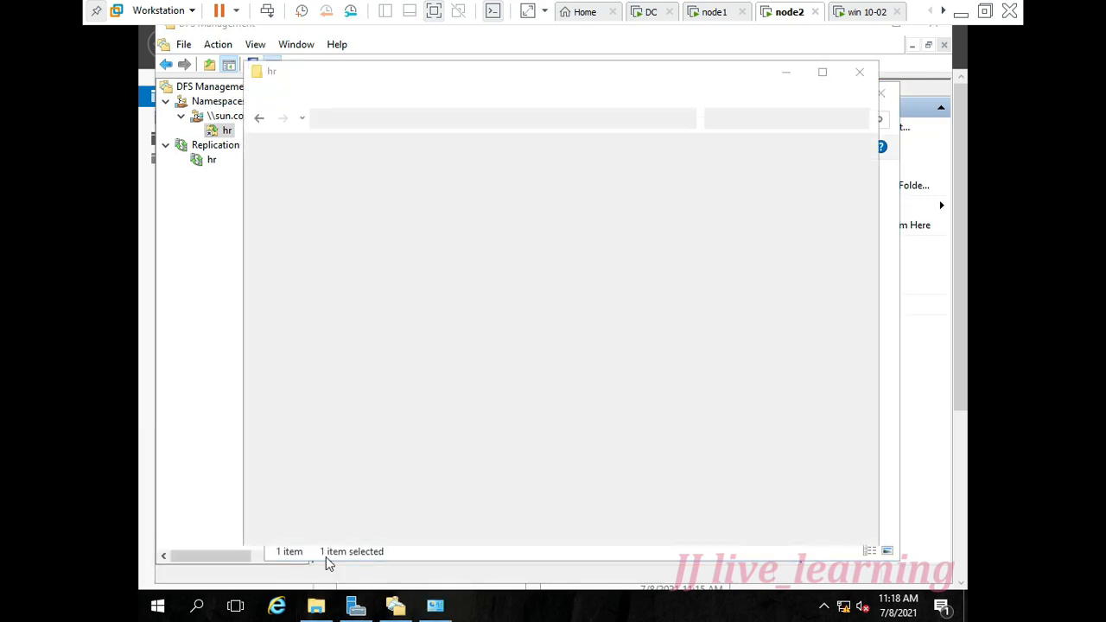
{"action": "left_click_drag", "start_coordinate": [636, 98], "coordinate": [663, 107]}
{"action": "left_click", "coordinate": [716, 126]}
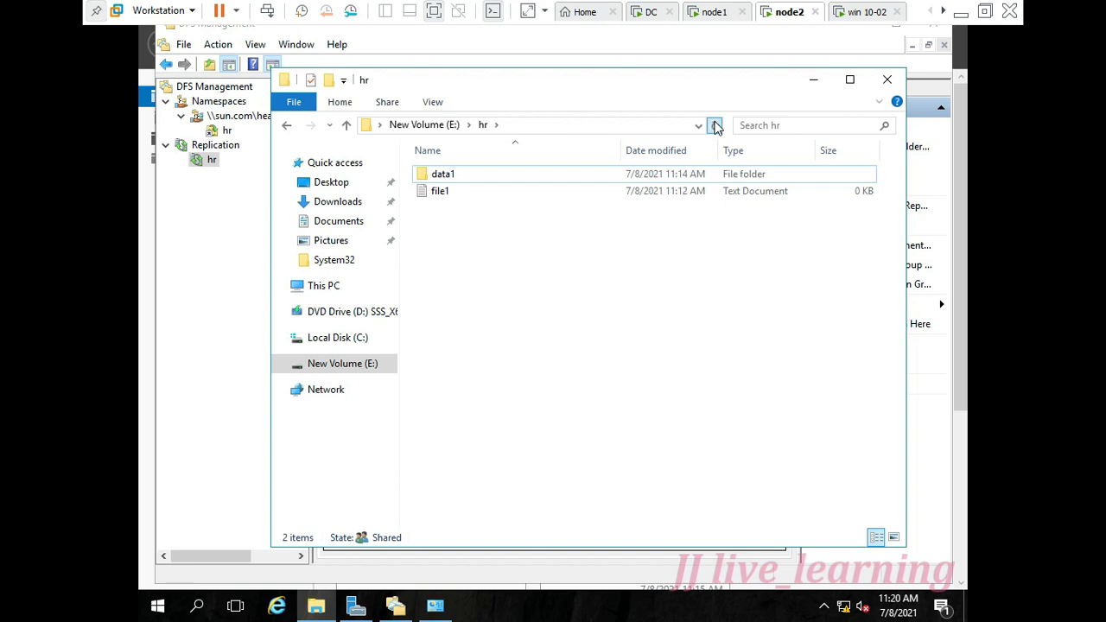